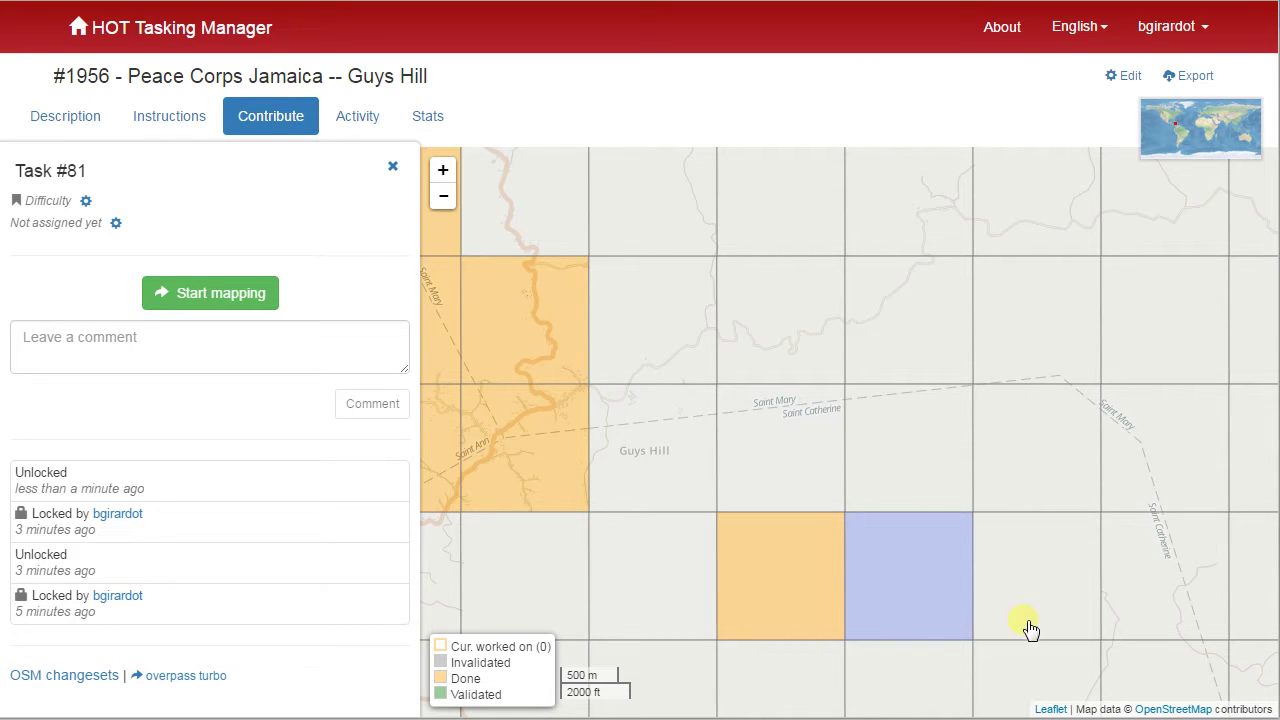
- Start mapping task #81 of the Guys Hill project and load its area for editing in JOSM
left_click(203, 296)
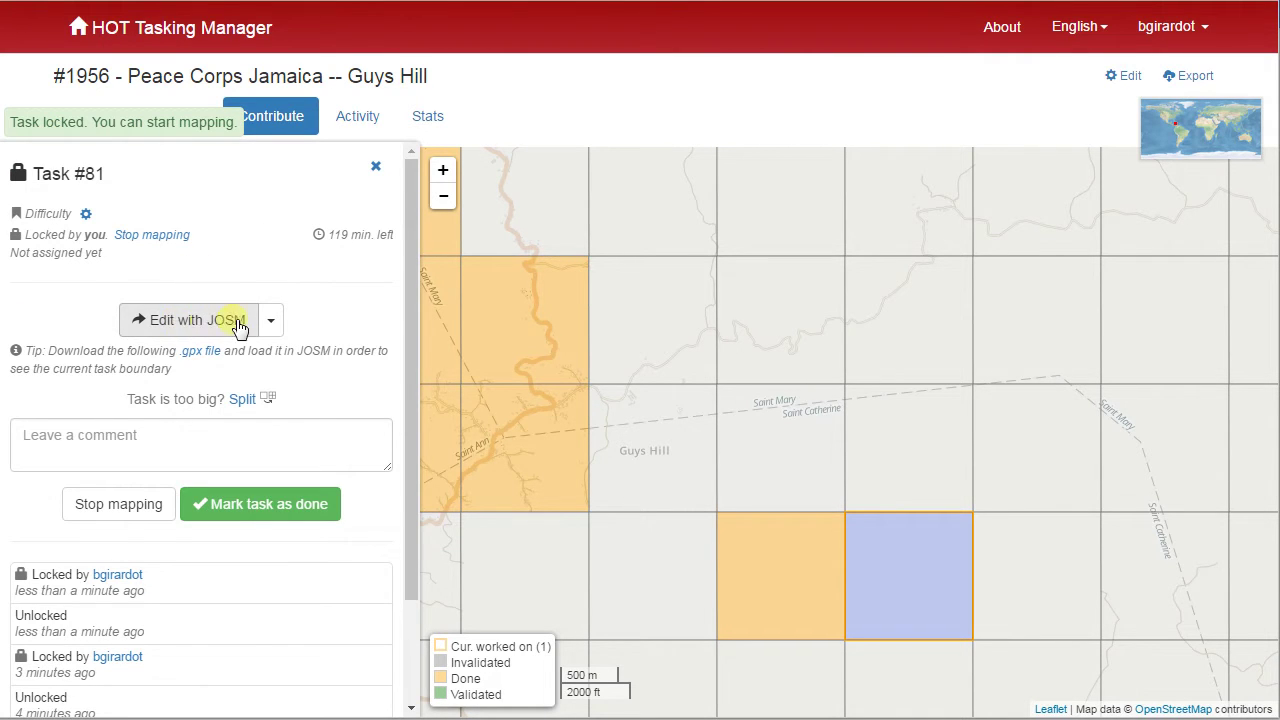
left_click(272, 321)
left_click(179, 322)
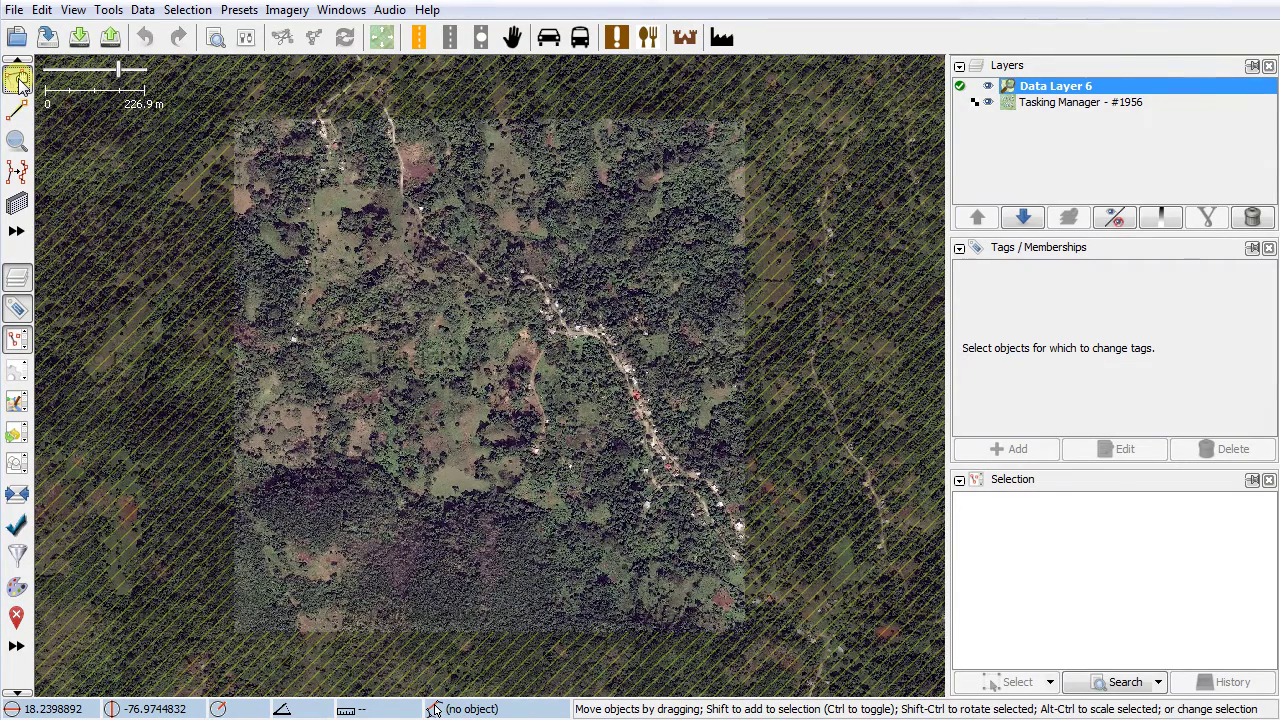
left_click(95, 127)
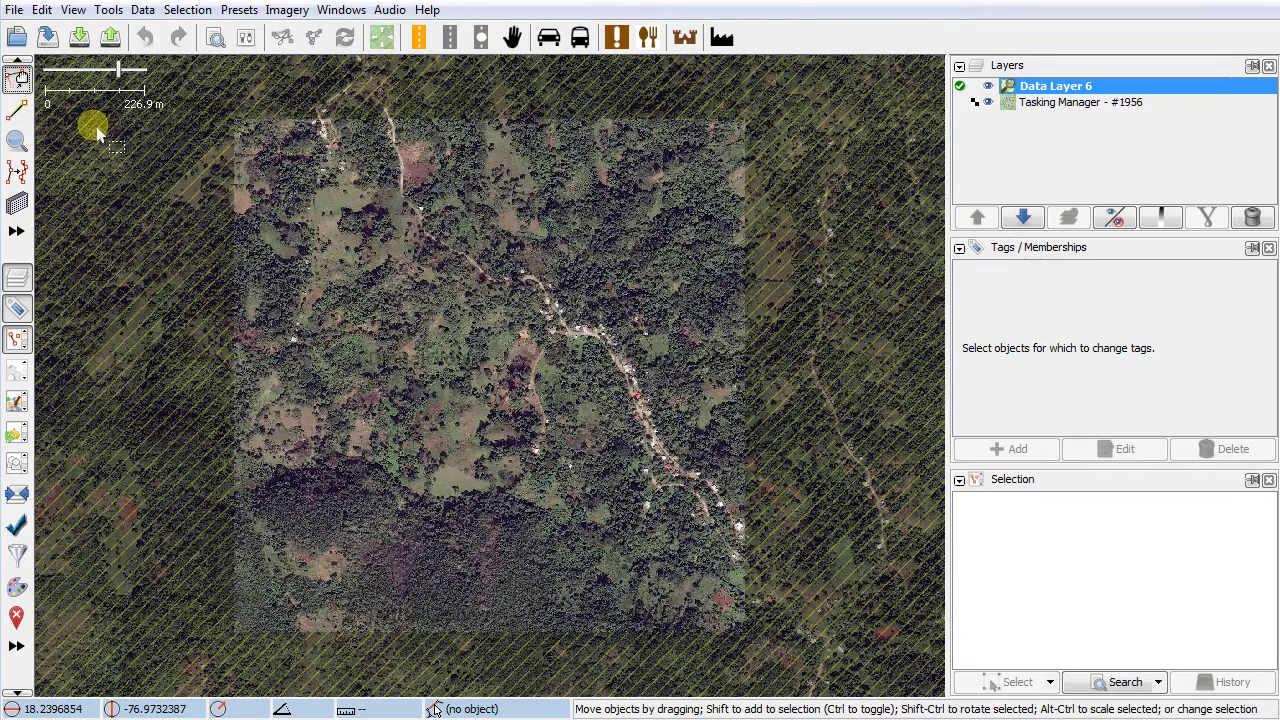
left_click(18, 110)
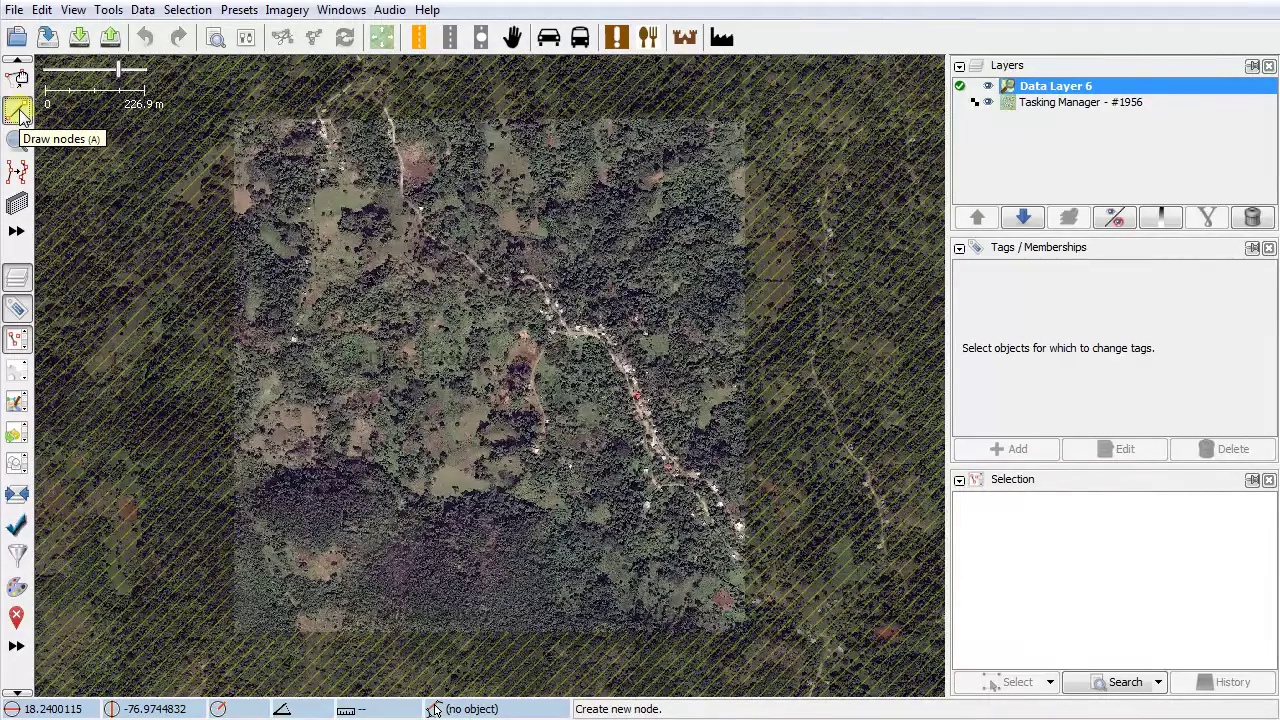
key("s")
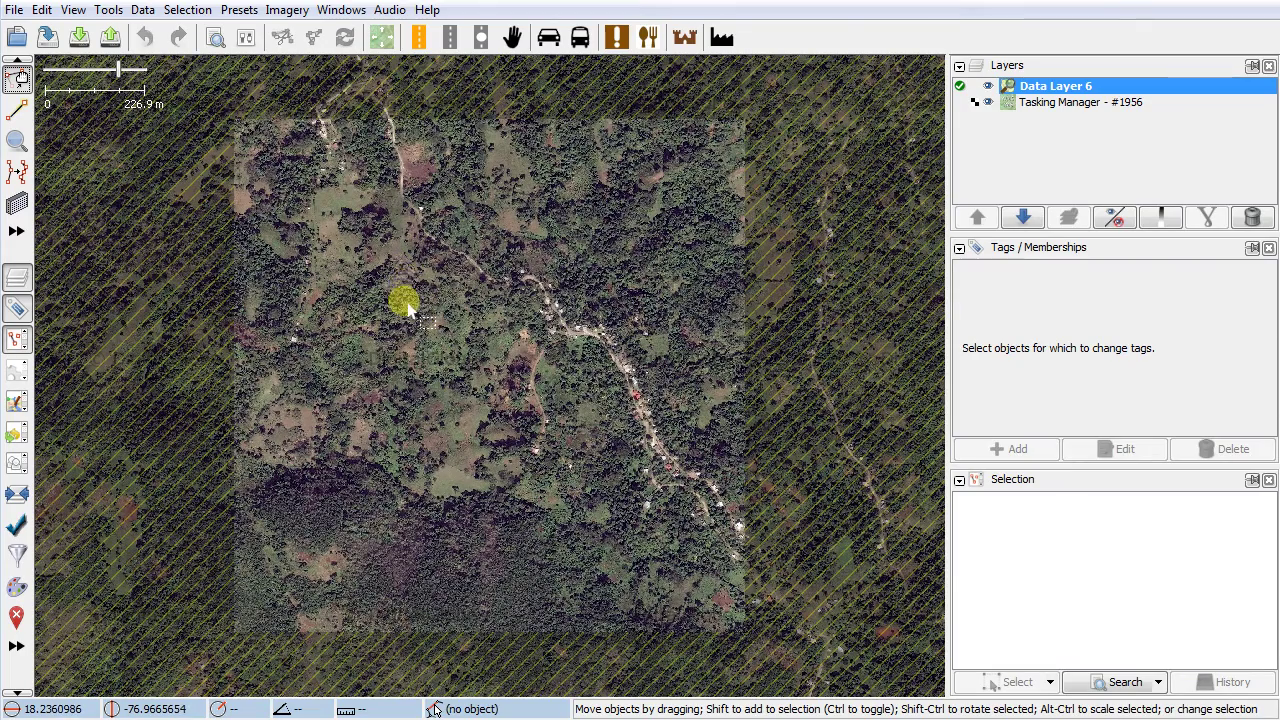
left_click_drag(388, 294, 318, 268)
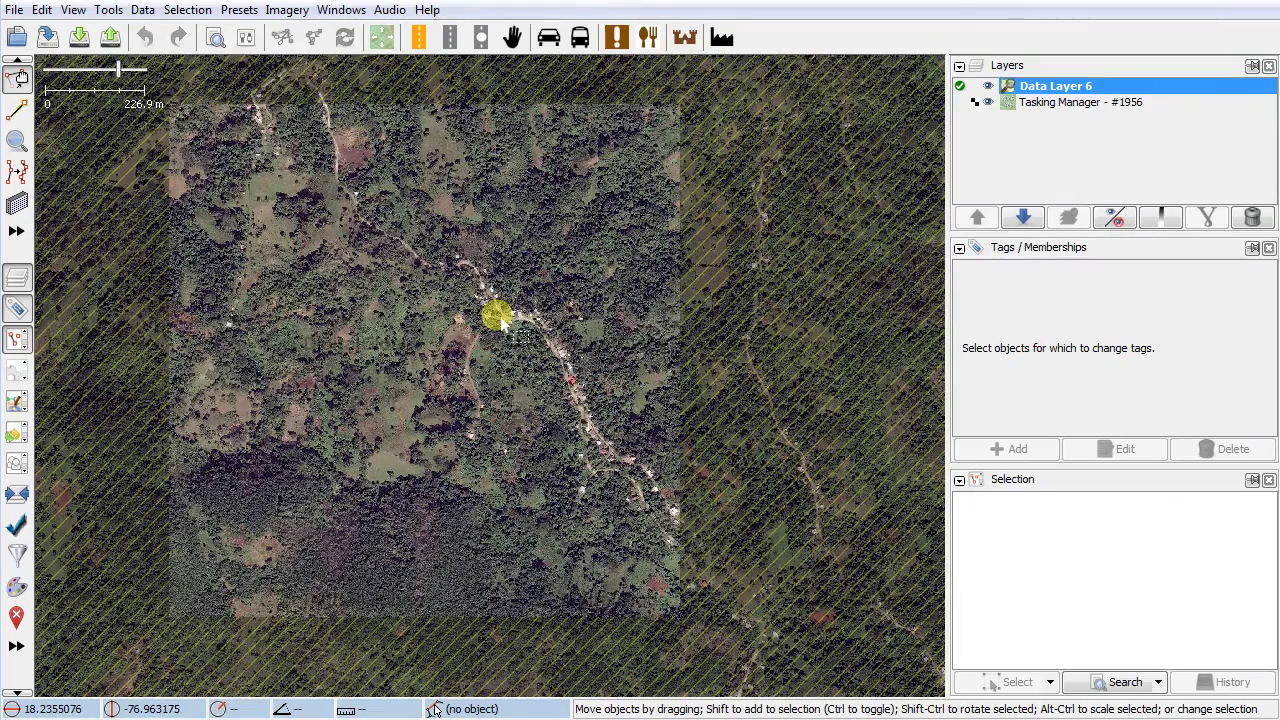
- Start drawing a way on the main road just north of the task boundary and trace it south past the first roadside house
scroll(497, 318, "up", 2)
left_click_drag(329, 300, 512, 520)
left_click_drag(474, 251, 554, 300)
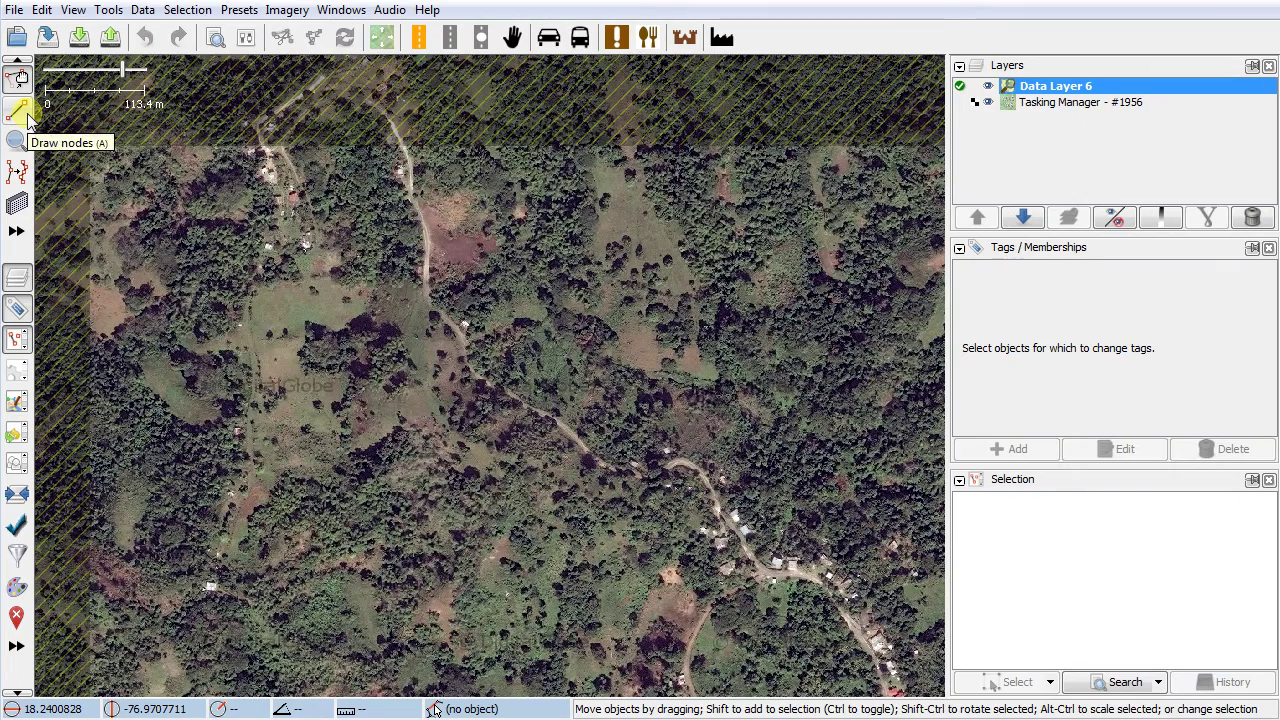
left_click(265, 260)
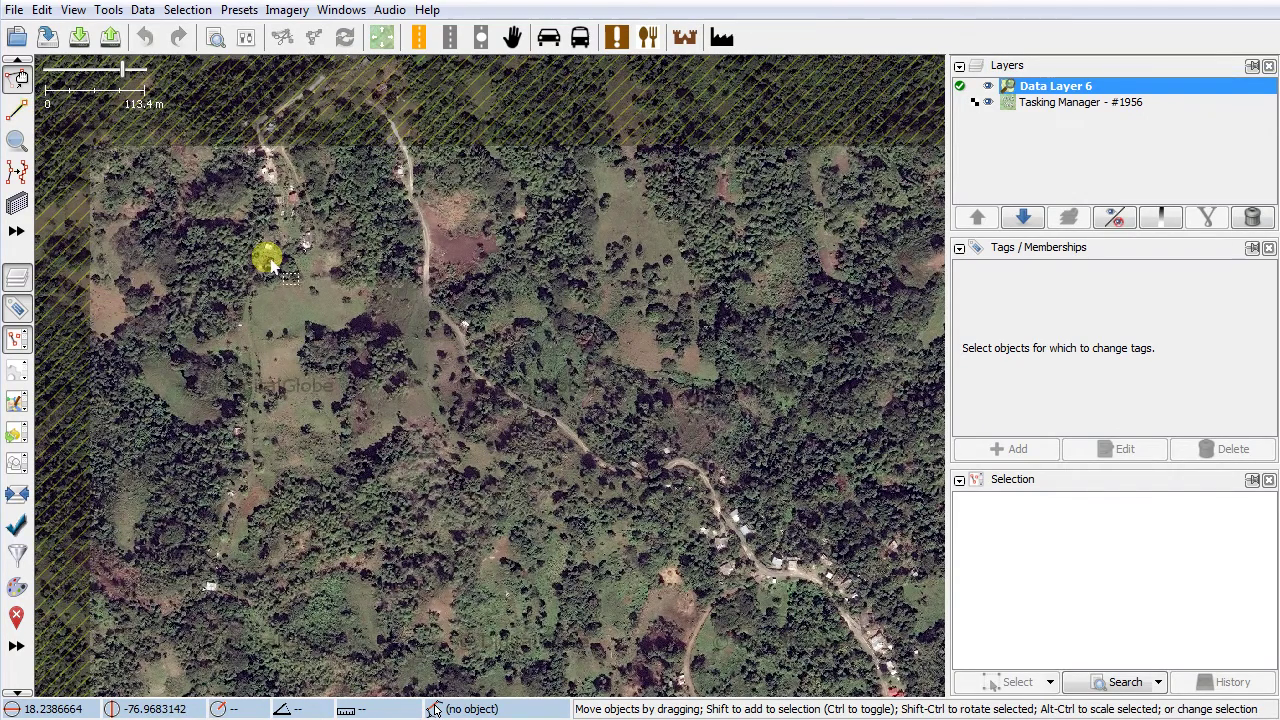
key("a")
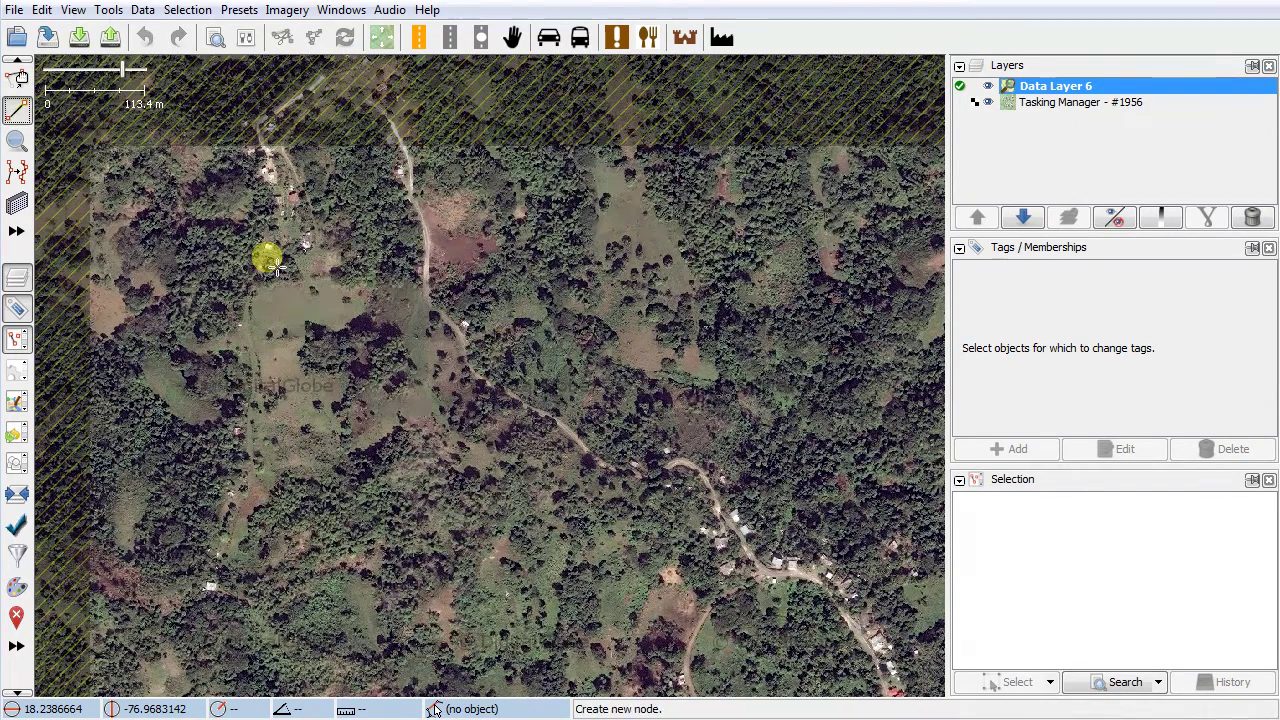
left_click_drag(527, 201, 531, 279)
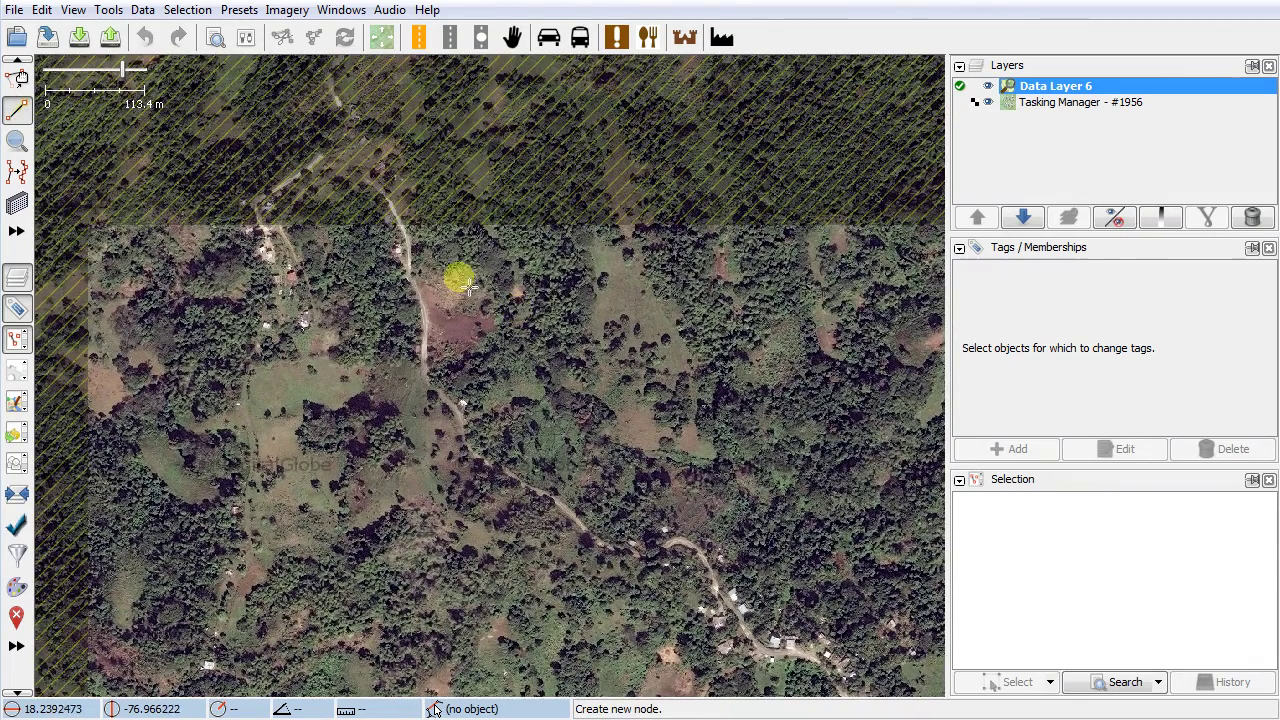
scroll(397, 226, "up", 4)
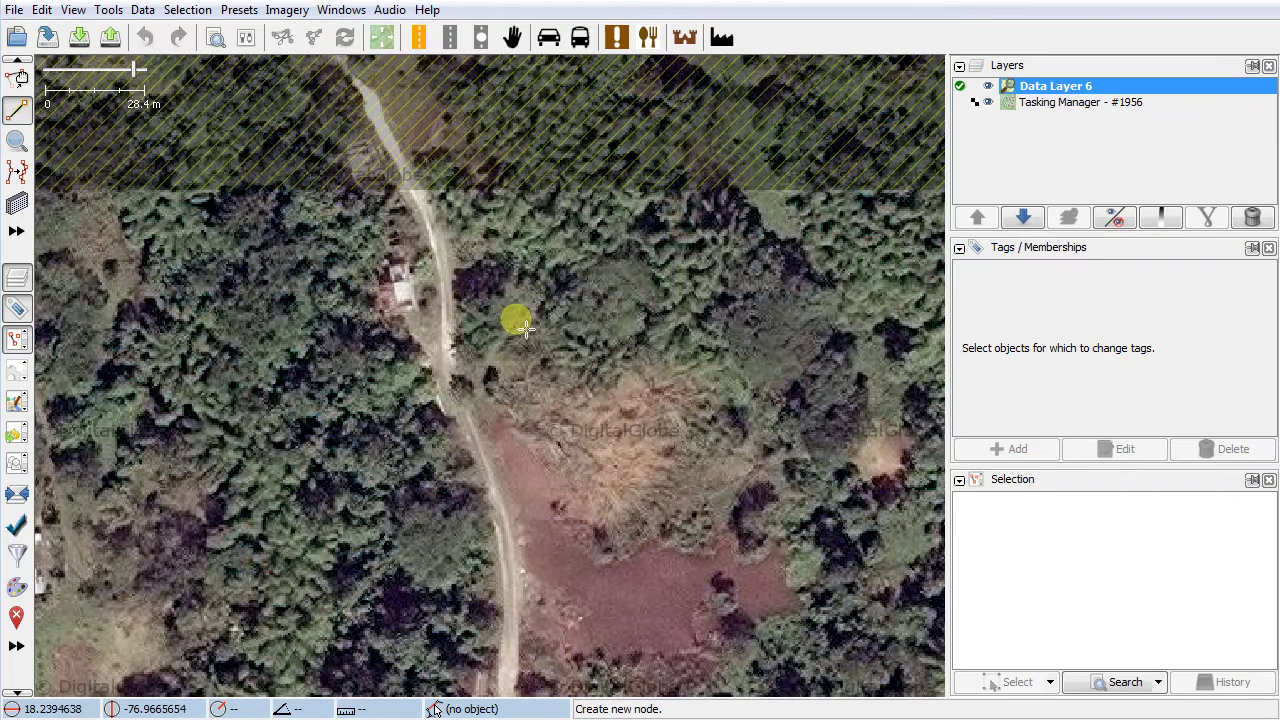
left_click(385, 138)
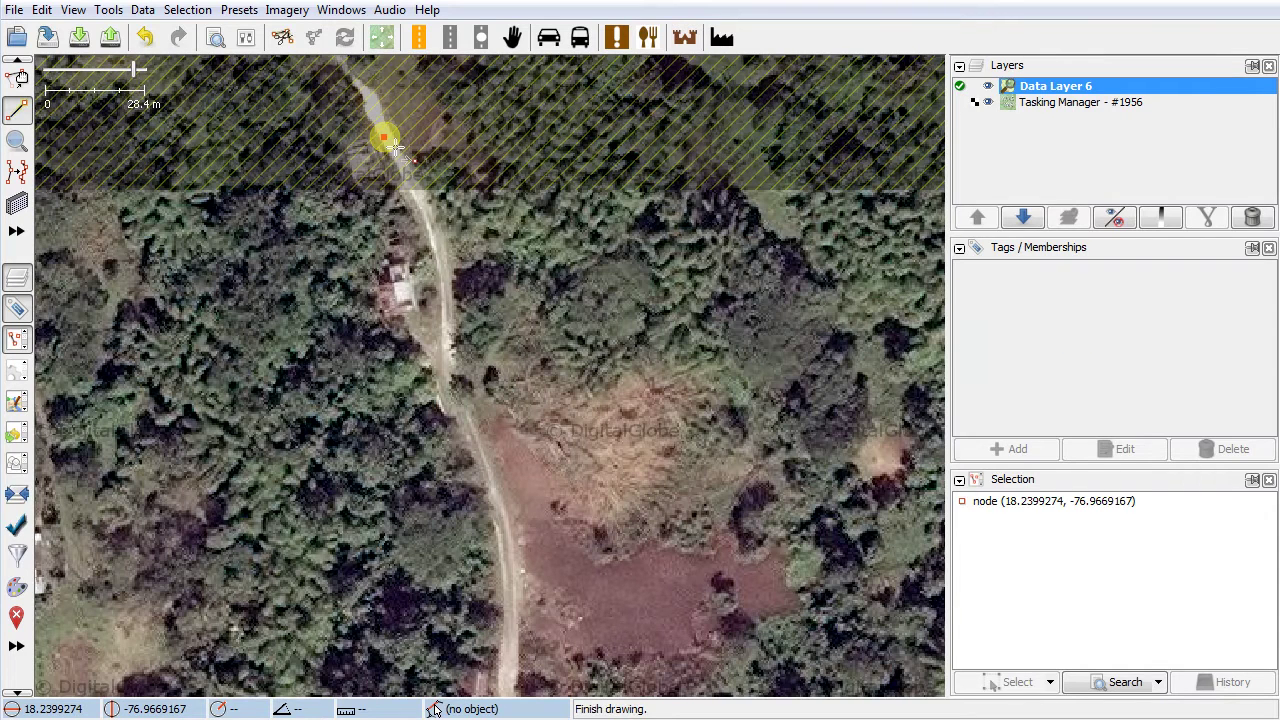
left_click(432, 220)
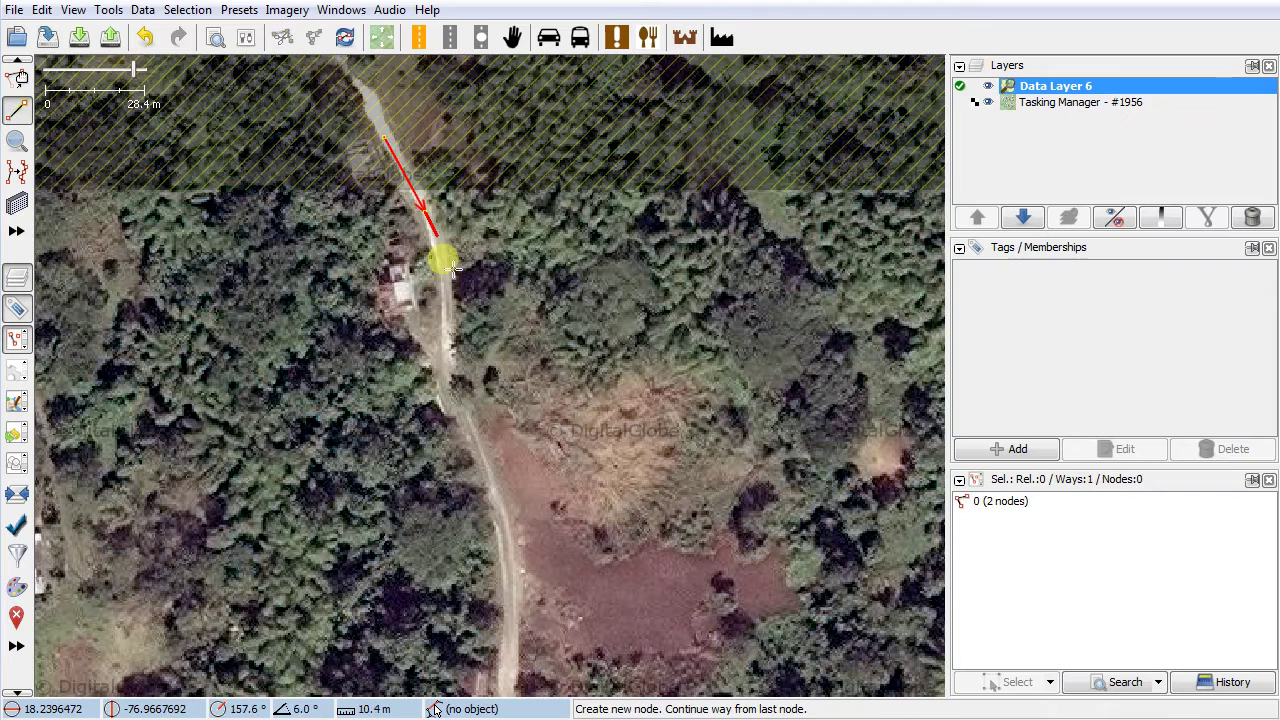
left_click(442, 267)
left_click(448, 324)
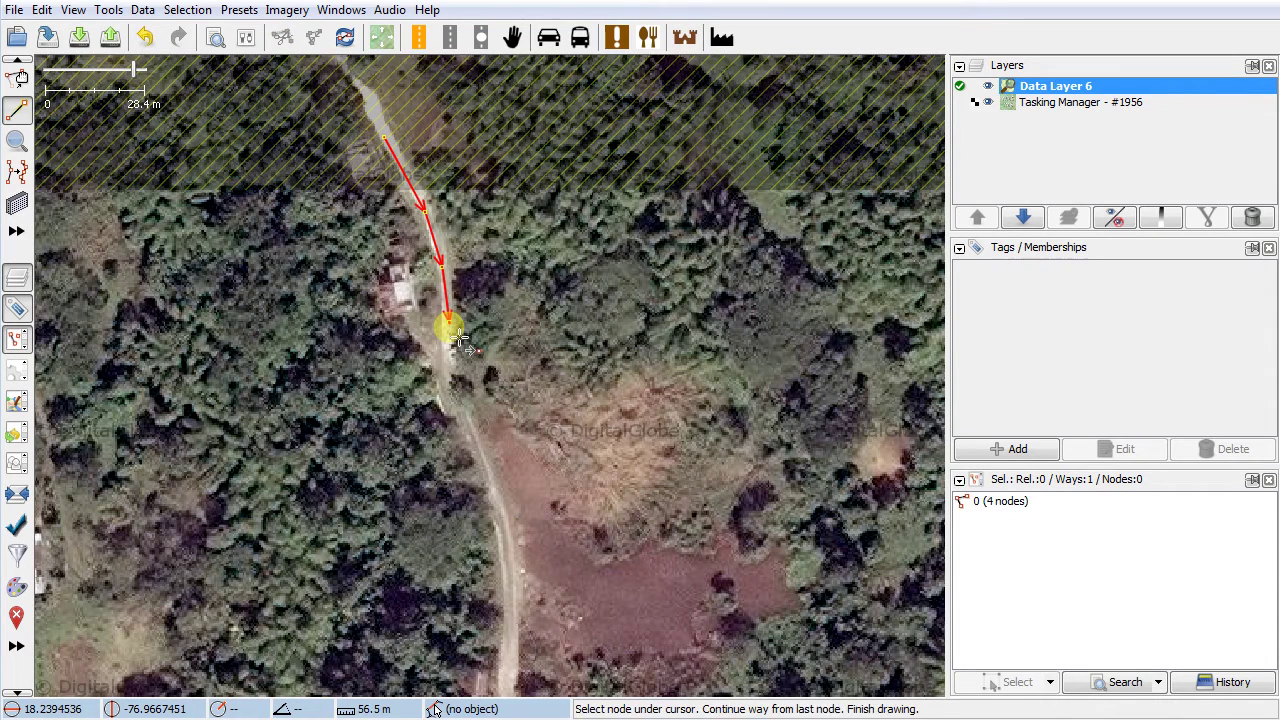
left_click(448, 380)
left_click(471, 446)
- Continue the road way south along the reddish-brown field, following the road centreline
left_click_drag(665, 522, 666, 249)
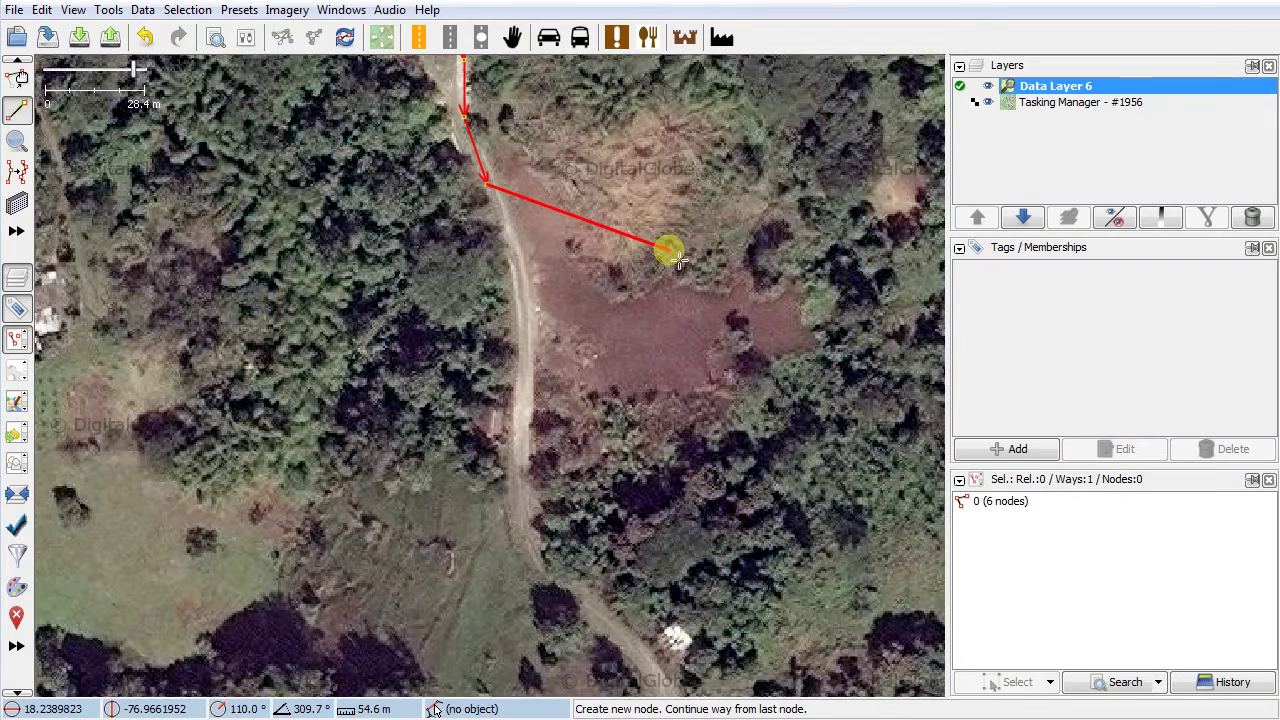
left_click(512, 245)
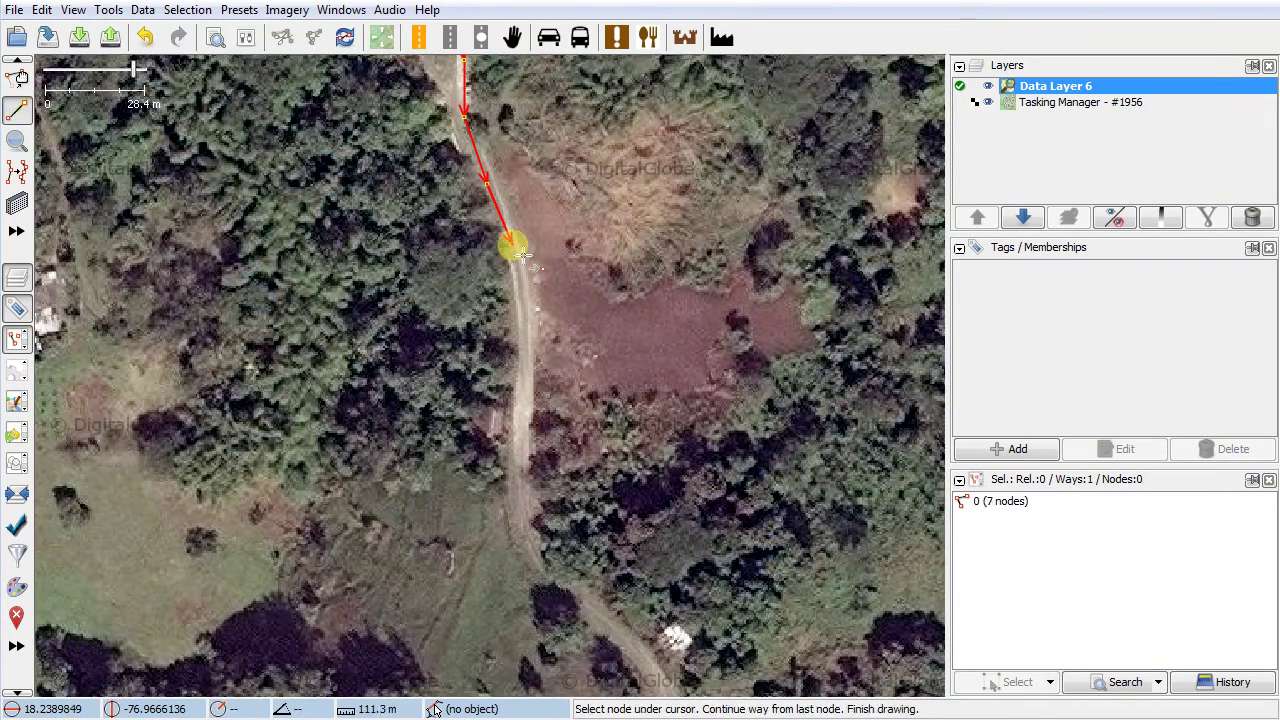
left_click(521, 337)
left_click(522, 486)
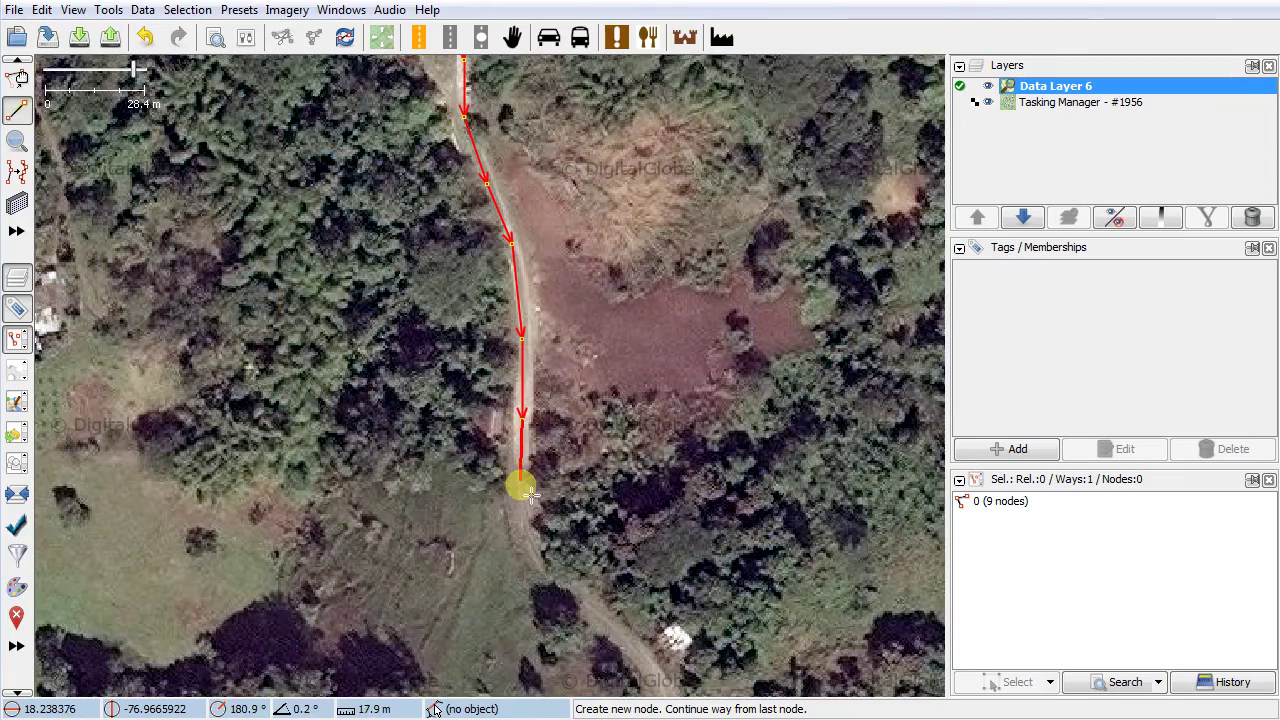
left_click(521, 505)
- Extend the road way southeast past the small white building and through the bend among the trees
left_click_drag(728, 543, 680, 226)
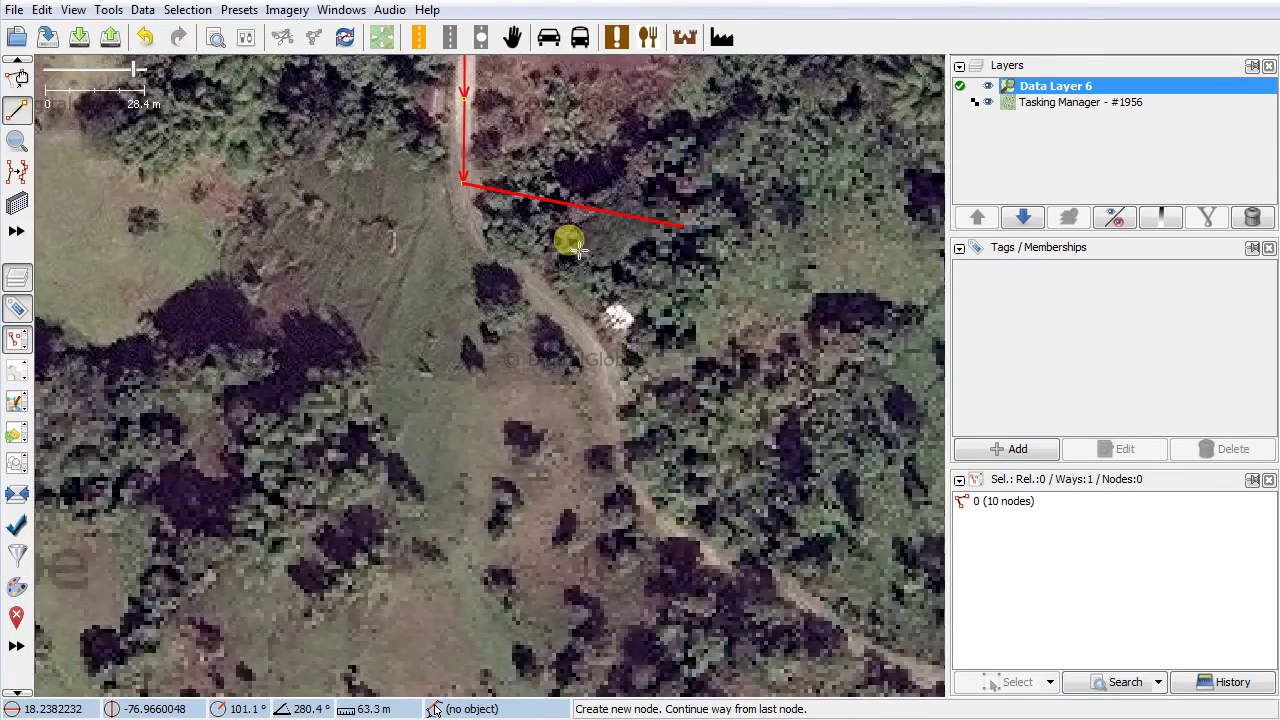
left_click(480, 232)
left_click(540, 295)
left_click(592, 355)
left_click_drag(746, 408, 632, 210)
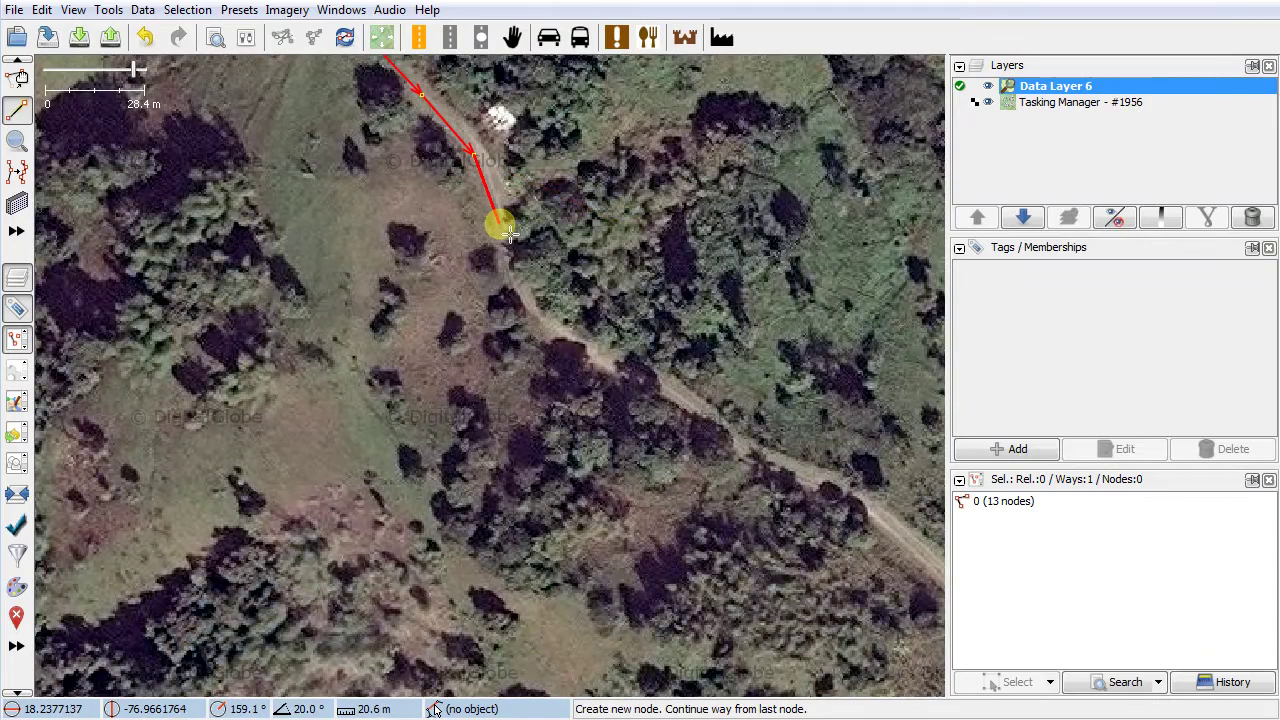
left_click(498, 225)
left_click(518, 291)
left_click(575, 348)
- Extend the road way along the open stretch running southeast between the trees
left_click_drag(763, 366, 517, 157)
left_click(378, 158)
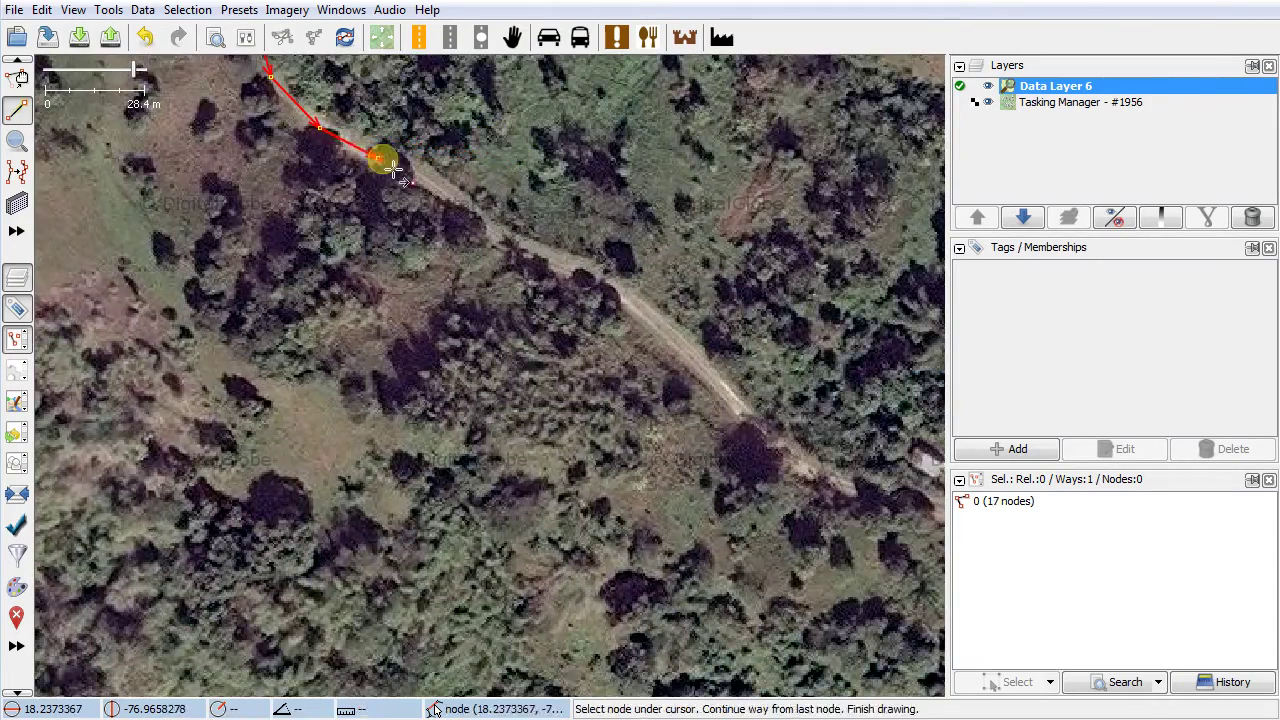
left_click(448, 197)
left_click(498, 239)
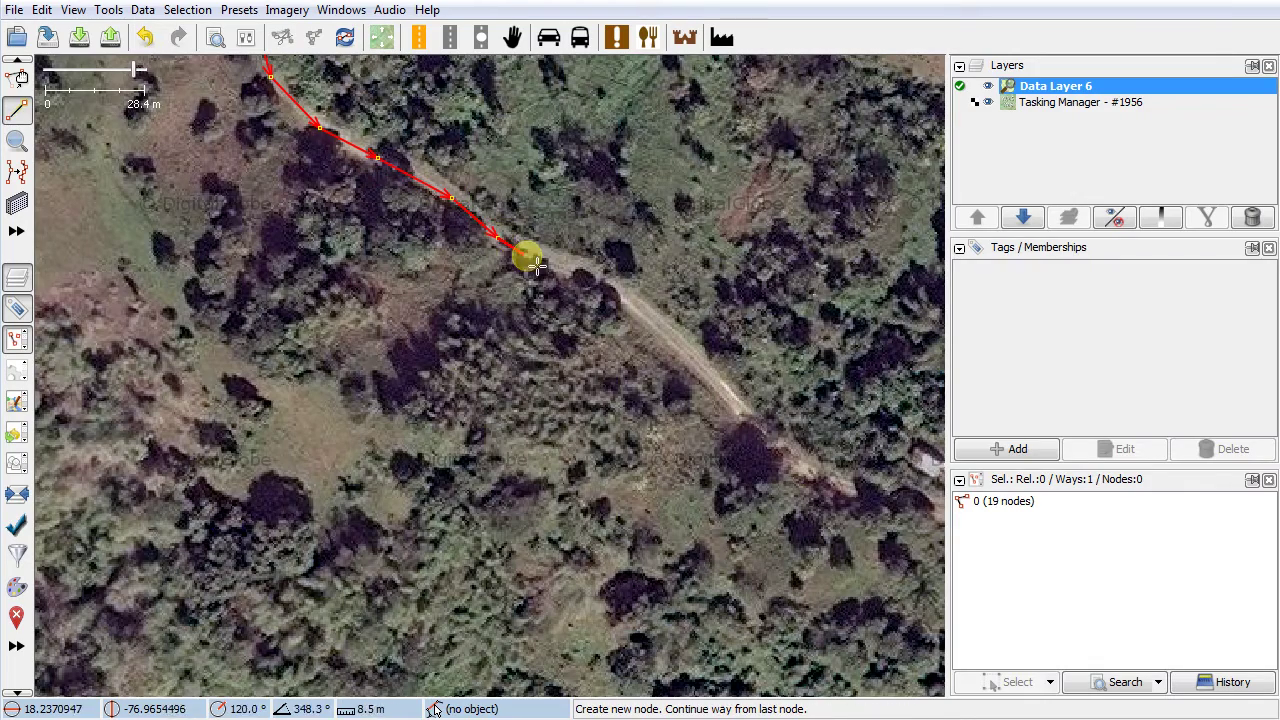
left_click(594, 279)
left_click(709, 380)
- Trace the road way's gentle curve eastward with closely spaced nodes through the wooded section
left_click_drag(803, 371, 522, 277)
left_click(497, 348)
left_click(537, 375)
left_click(622, 403)
left_click(692, 413)
left_click(748, 400)
left_click(808, 362)
- Carry the road way southeast down to the first houses of the settlement
left_click_drag(820, 285, 440, 130)
left_click(480, 206)
left_click(556, 277)
left_click(616, 413)
left_click(694, 494)
- Trace the road way past the side-track junction and around the bend to the east between the houses
left_click_drag(780, 508, 486, 200)
left_click(475, 244)
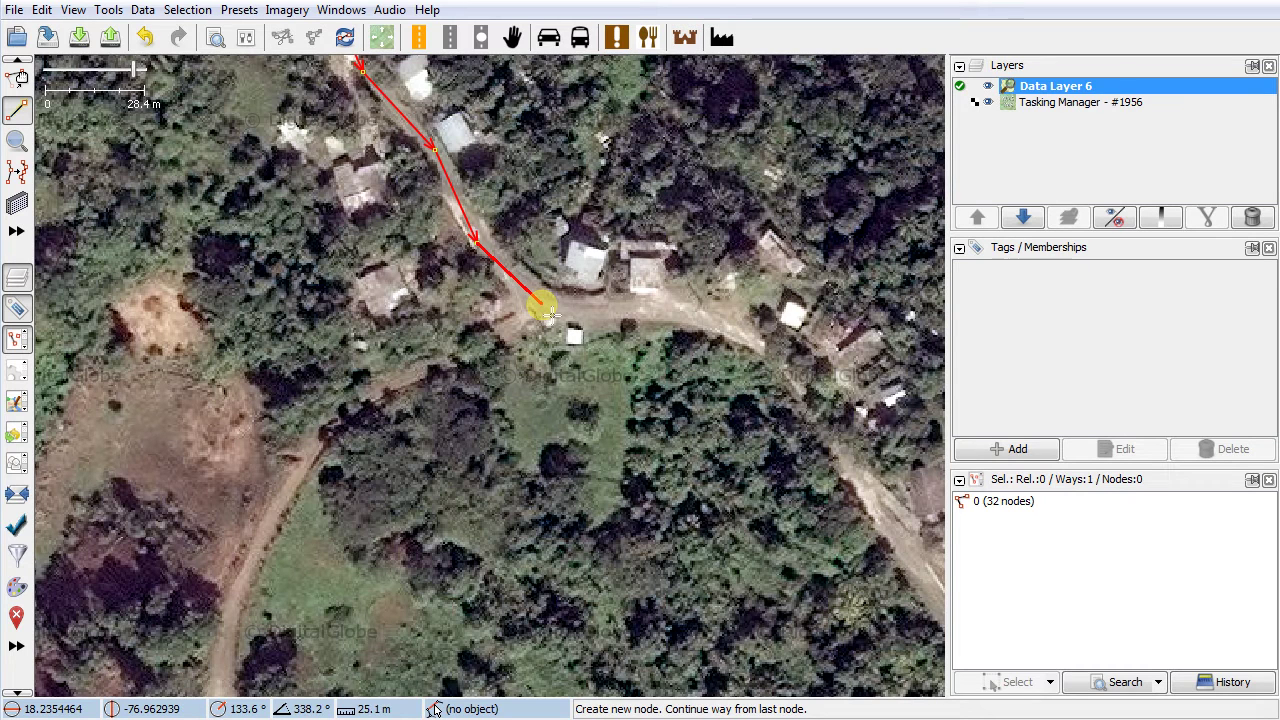
left_click(538, 302)
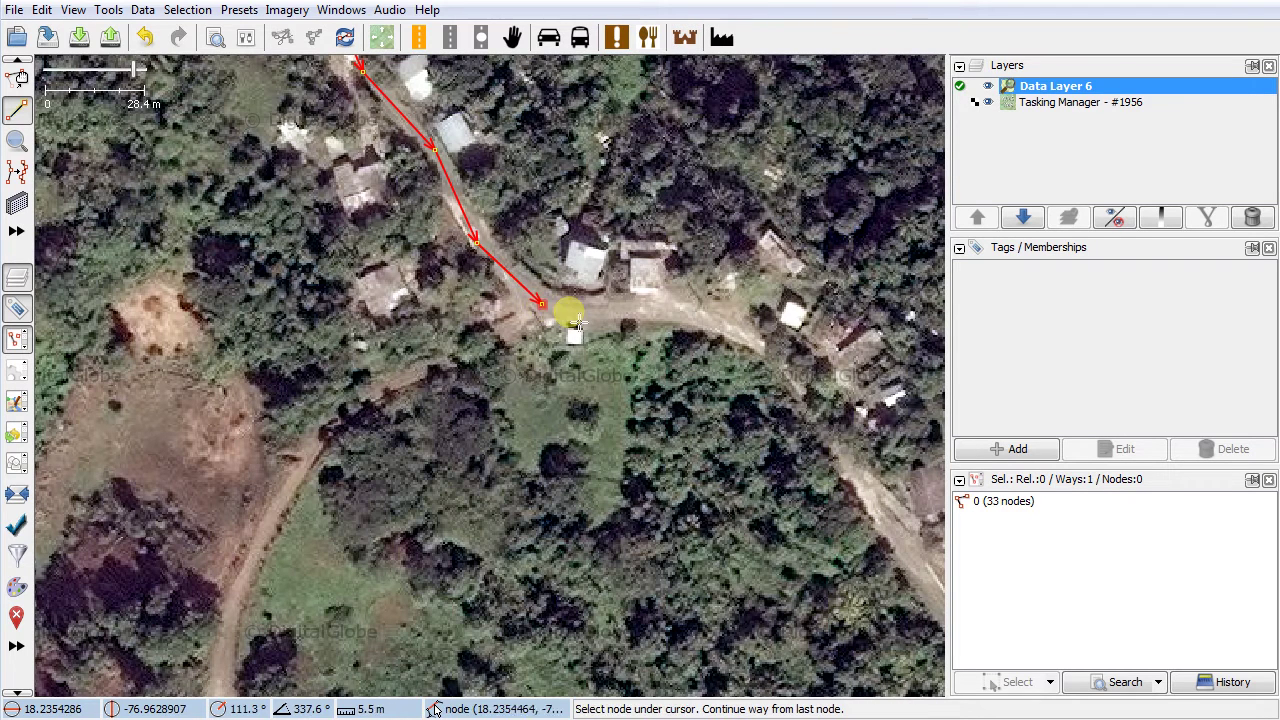
left_click(642, 305)
left_click(723, 332)
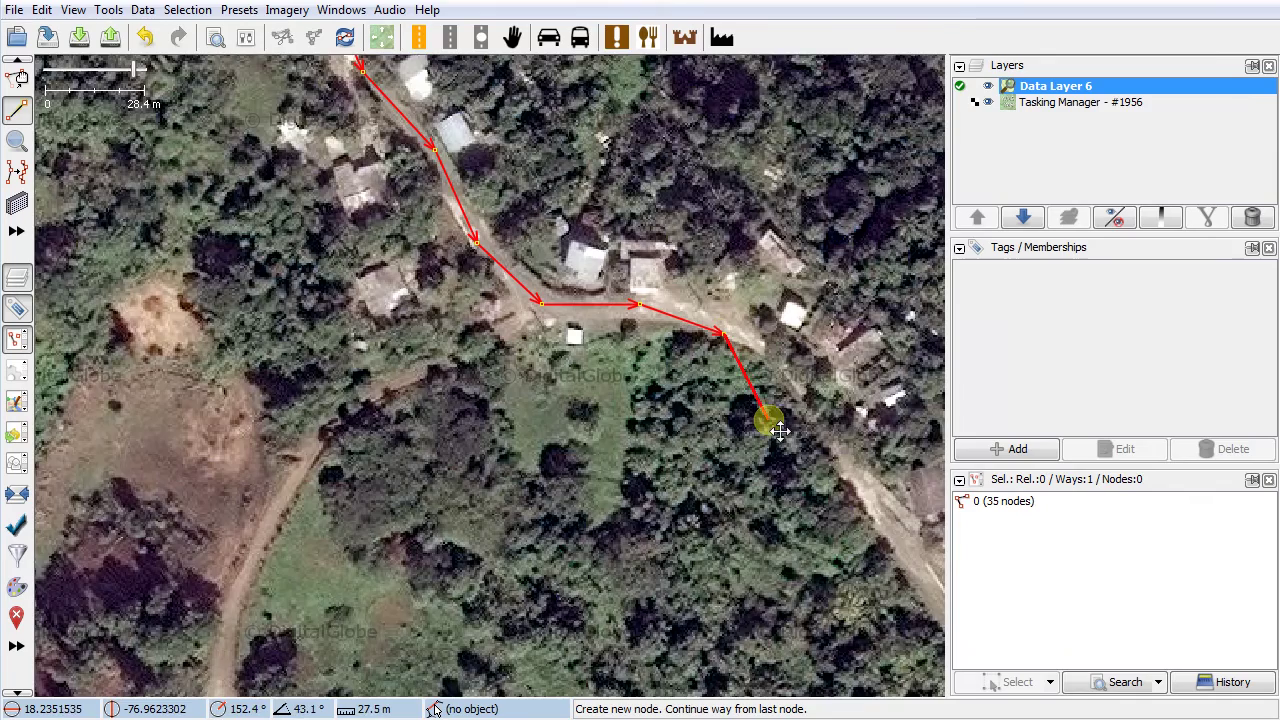
- Extend the road way southeast past the grey-roofed houses as far as the red-roofed building
left_click_drag(772, 428, 474, 187)
left_click(482, 149)
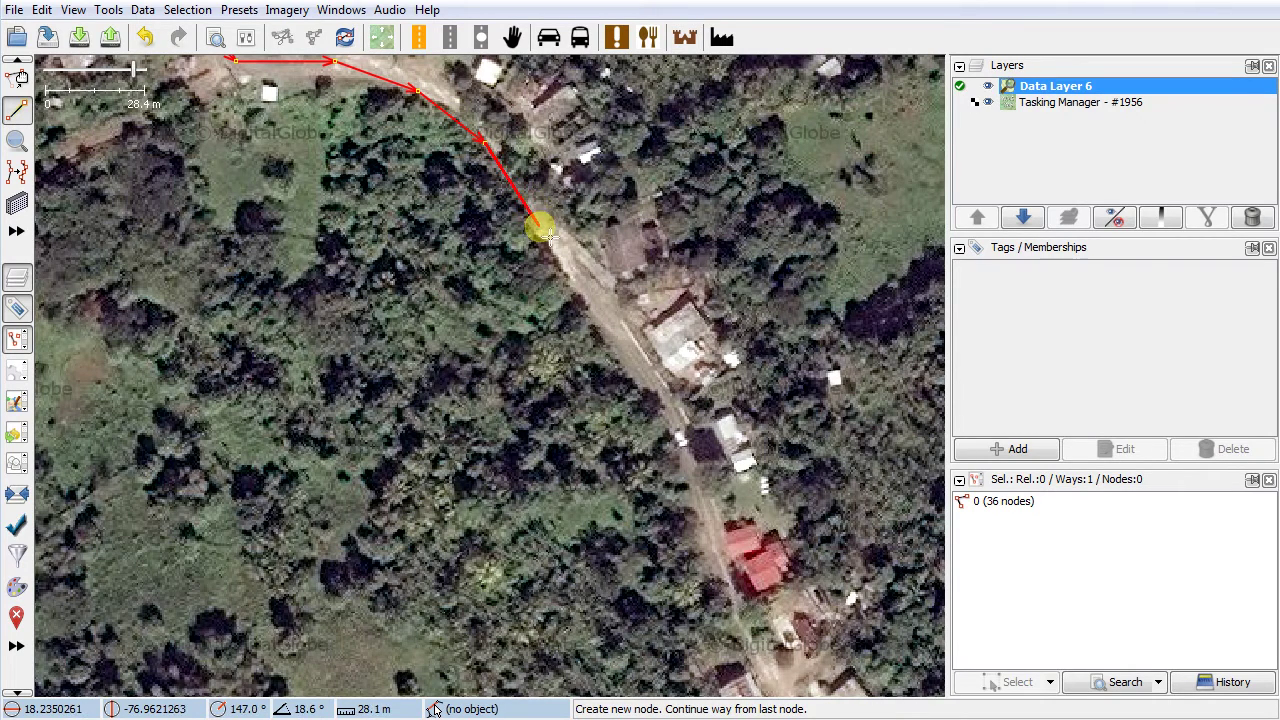
left_click(545, 230)
left_click(600, 306)
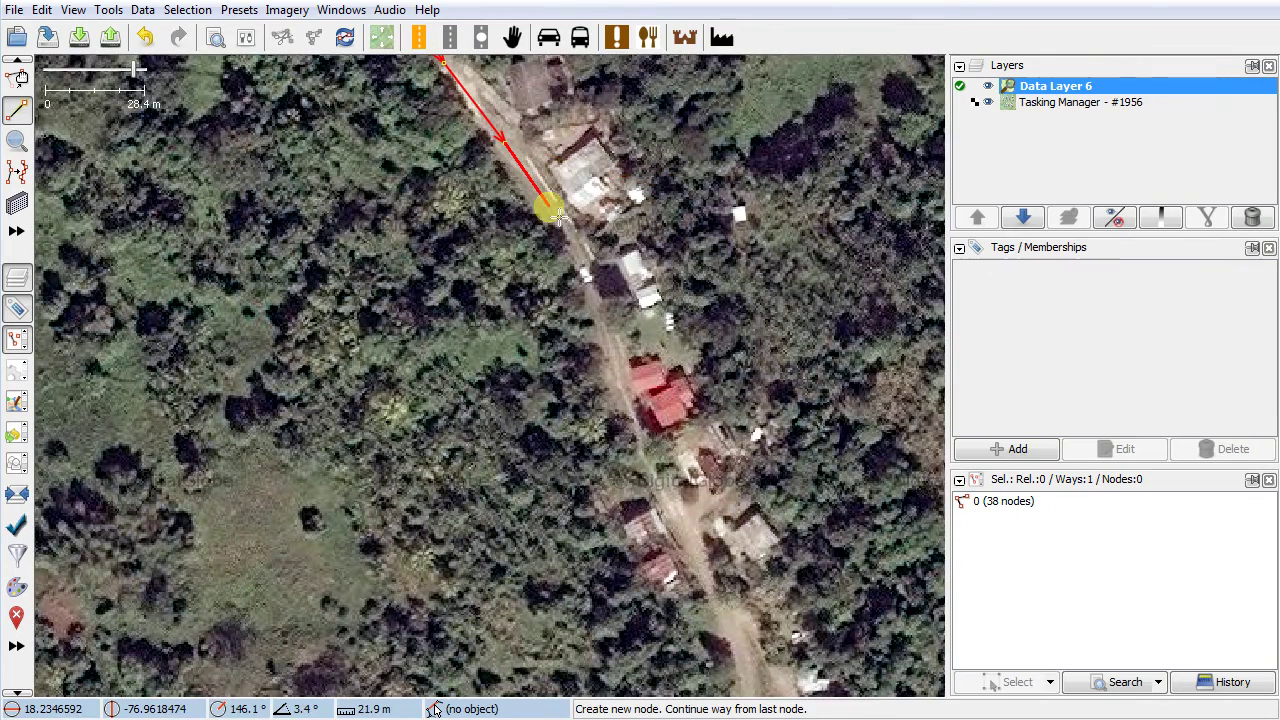
left_click(548, 205)
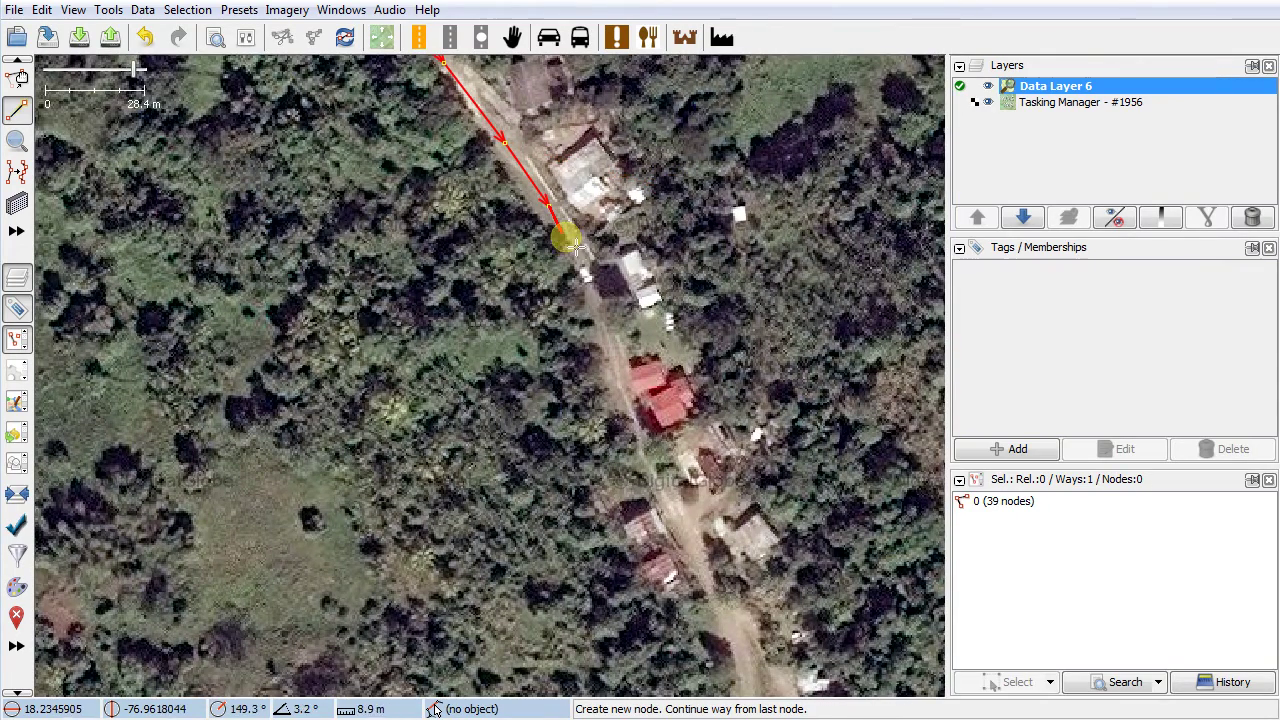
left_click(574, 254)
left_click(606, 346)
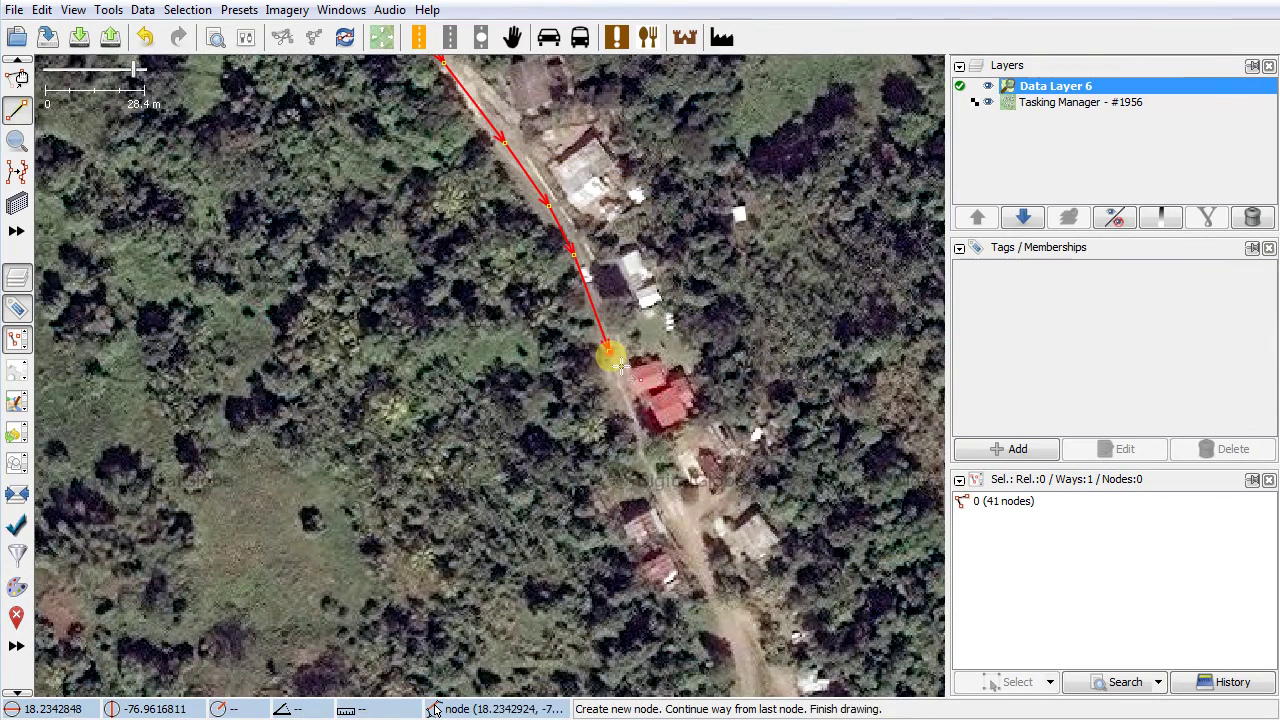
- Continue the road way south past the red-roofed building to the fork in the road
left_click_drag(731, 322, 680, 160)
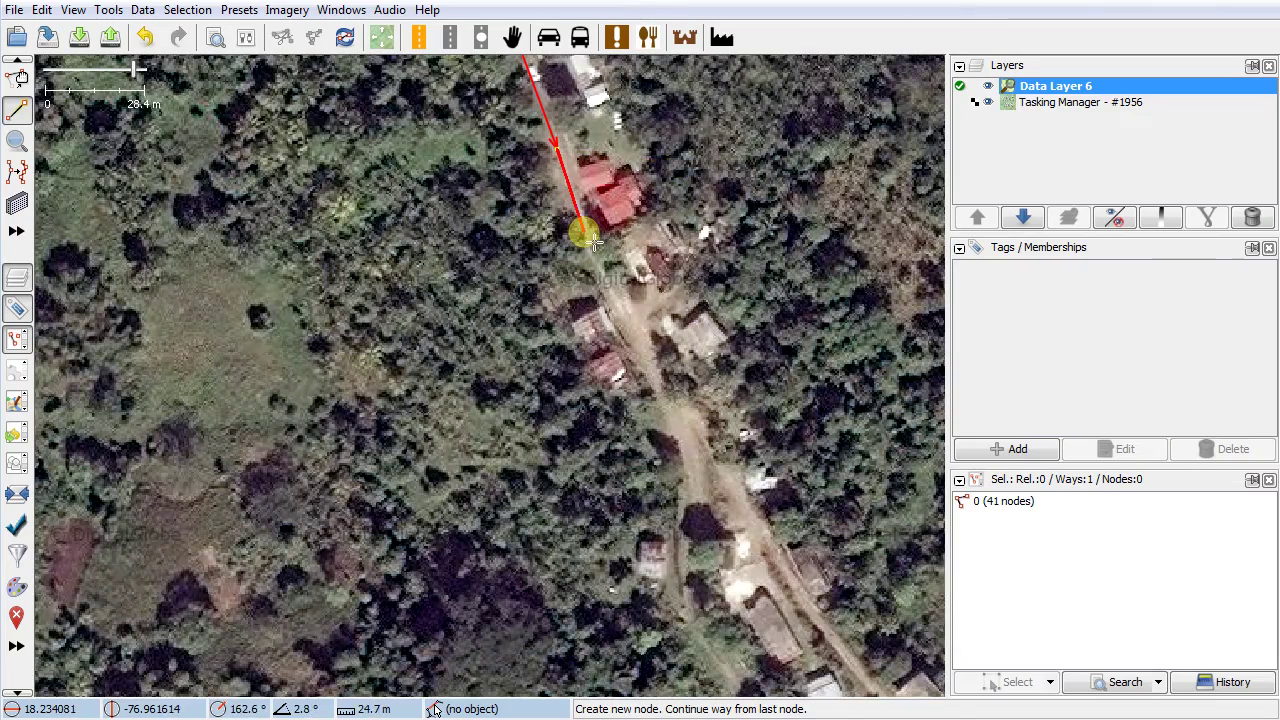
left_click(584, 233)
left_click(615, 313)
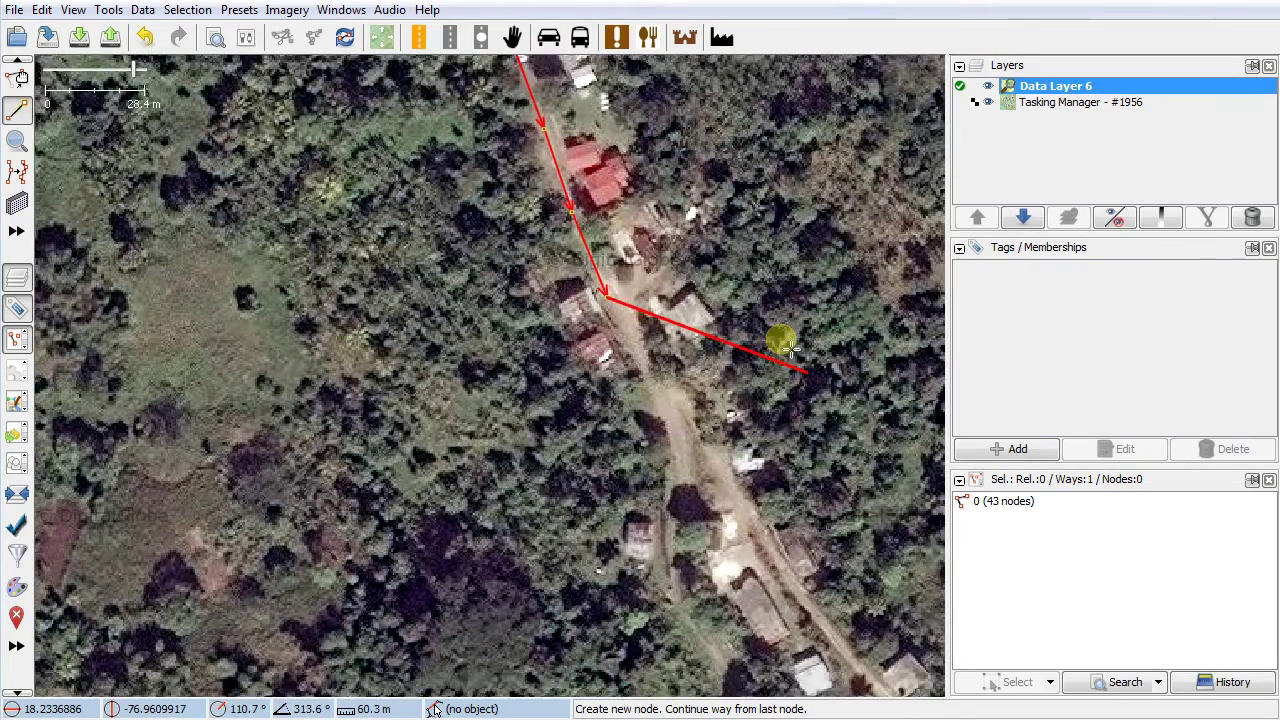
left_click_drag(700, 370, 580, 200)
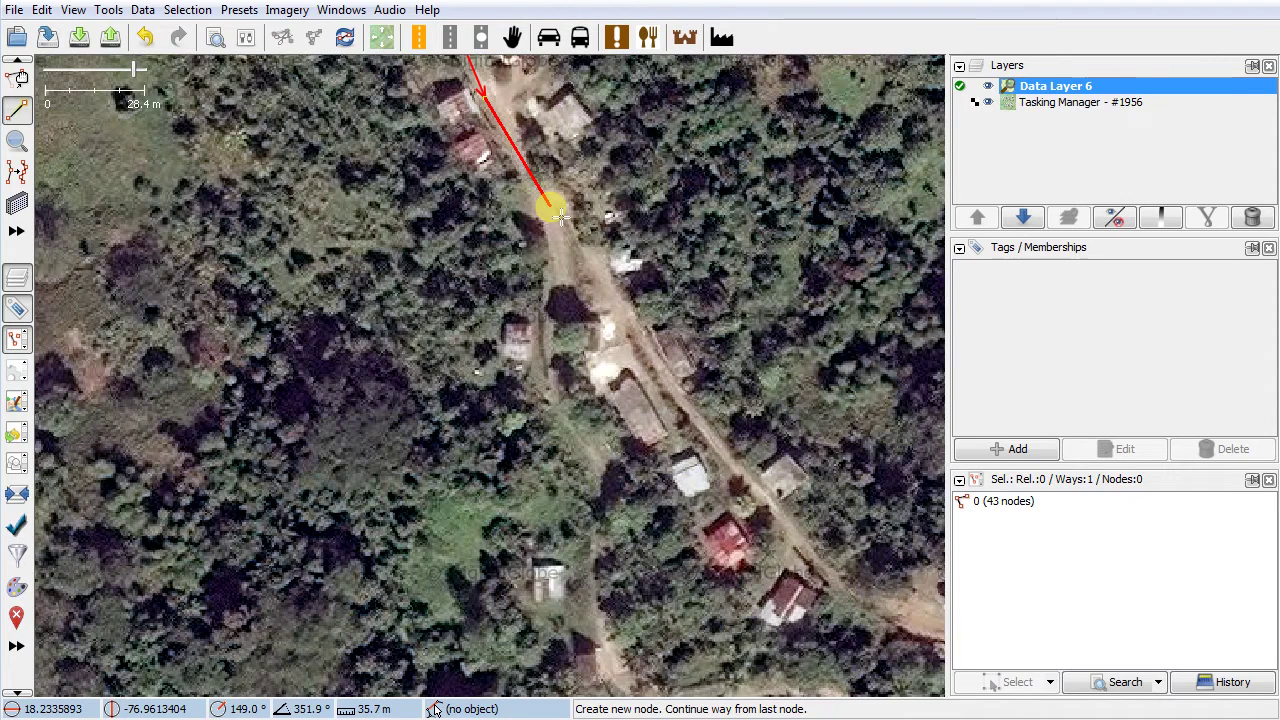
left_click(548, 206)
- Trace the road way along the fork's eastern branch past the row of houses, ending beside the brown-roofed house before the clearing
left_click_drag(729, 291, 606, 137)
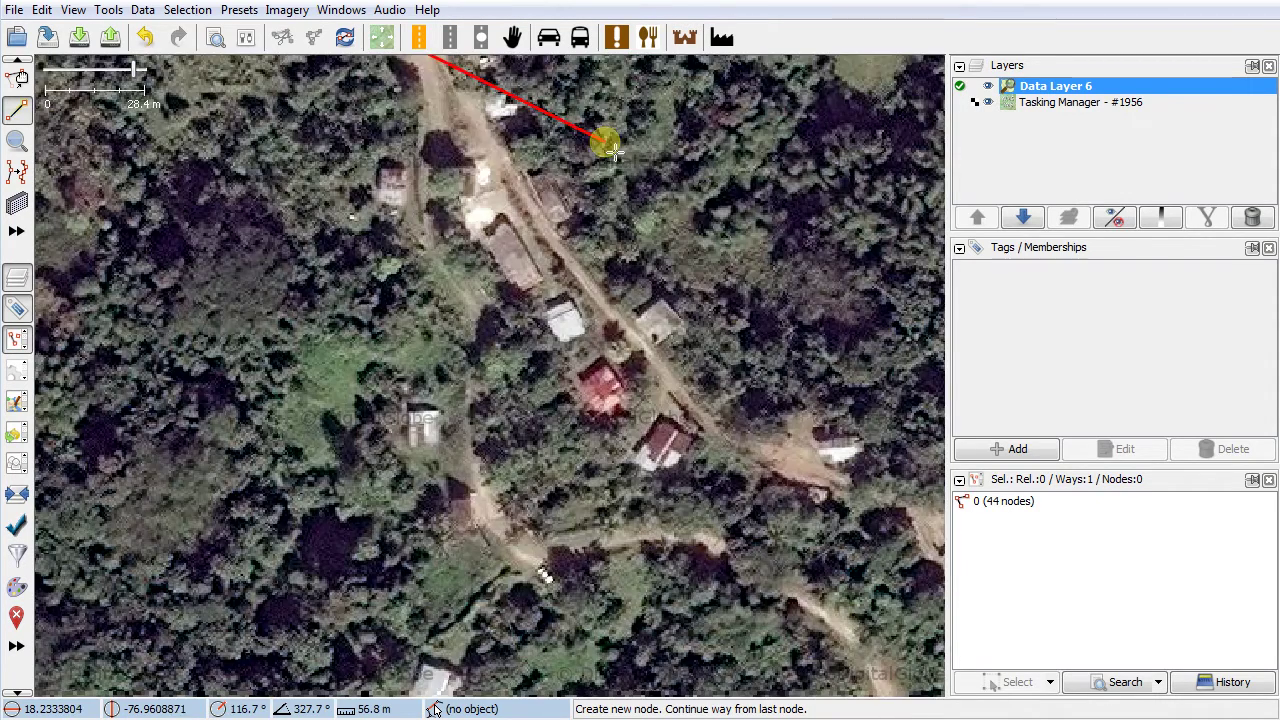
left_click(549, 234)
left_click(625, 328)
left_click(758, 421)
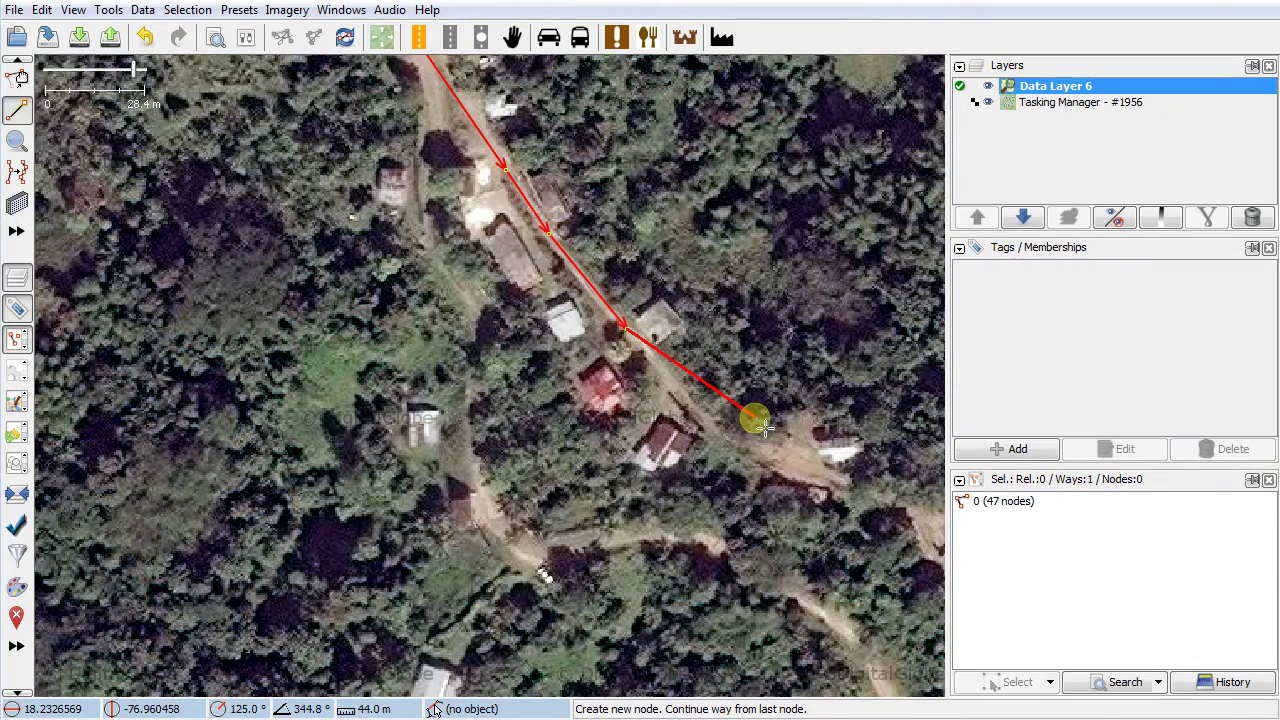
left_click_drag(762, 425, 530, 250)
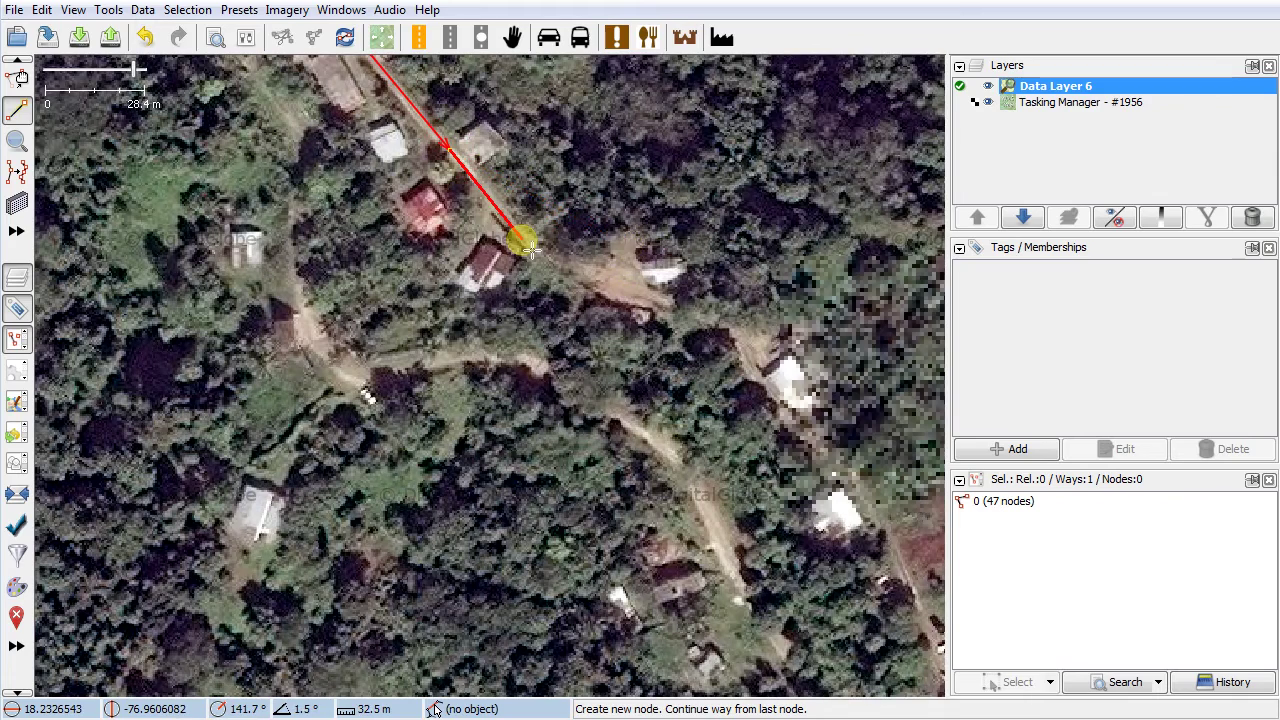
left_click(600, 277)
left_click_drag(600, 277, 553, 297)
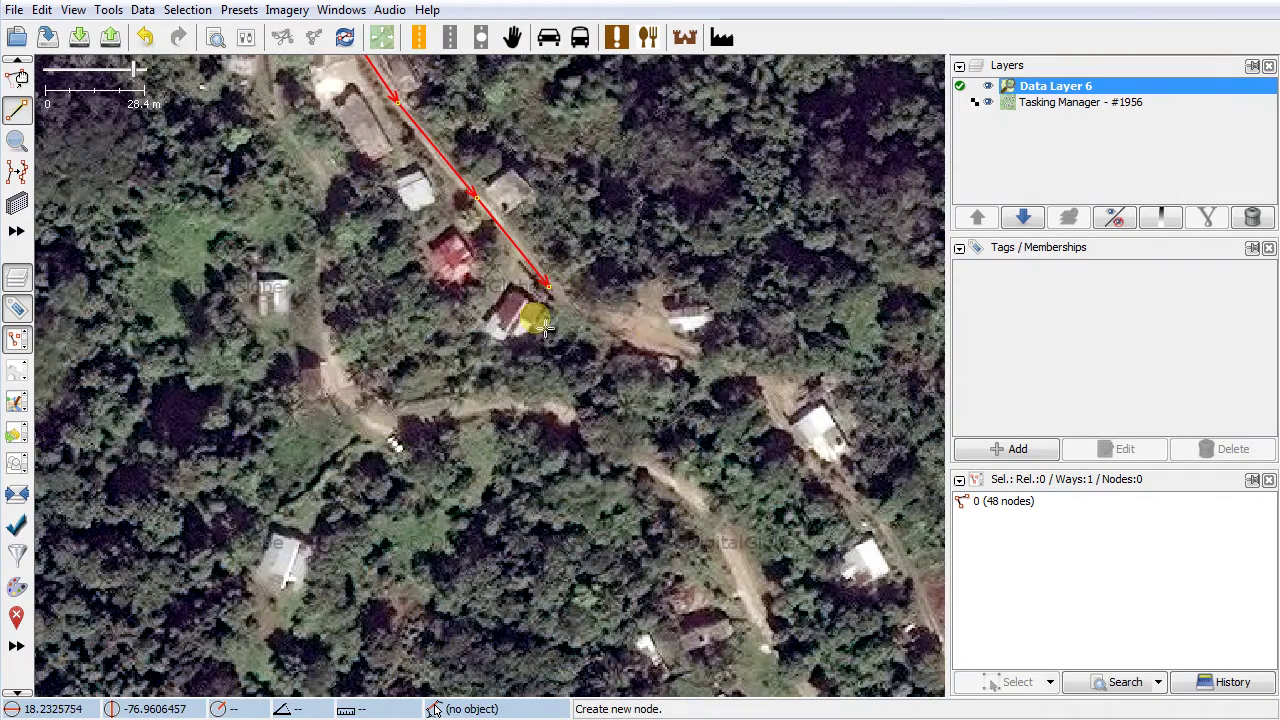
- Examine the traced road along its full length and the imagery beyond the task boundary to see where the road and its fork lead
scroll(531, 314, "down", 2)
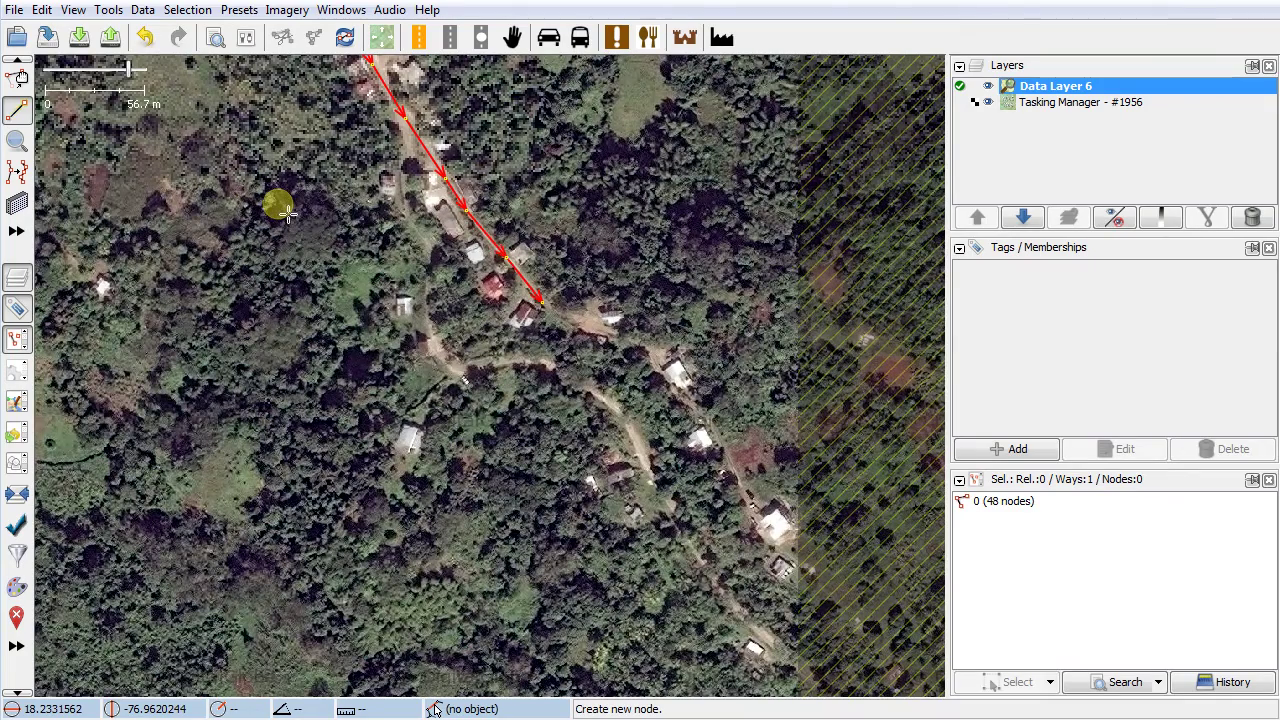
key("s")
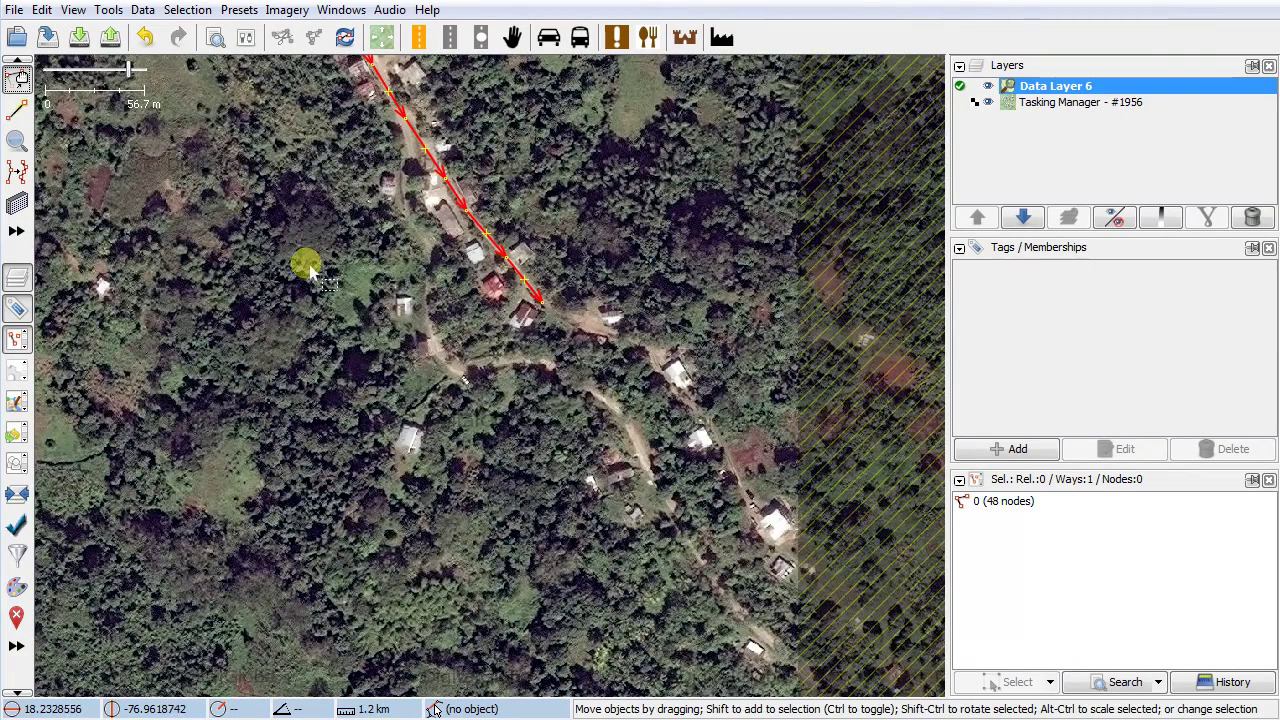
left_click_drag(250, 180, 557, 509)
left_click_drag(440, 267, 534, 434)
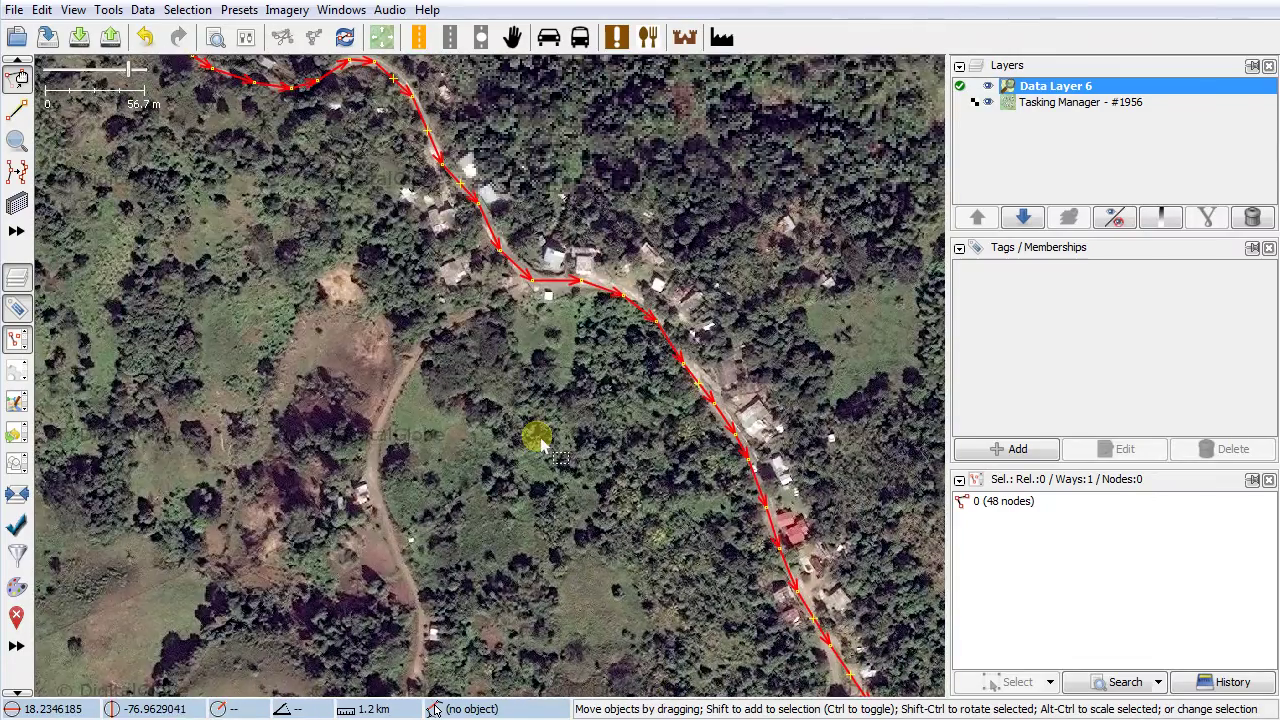
scroll(491, 429, "down", 2)
left_click_drag(568, 514, 391, 231)
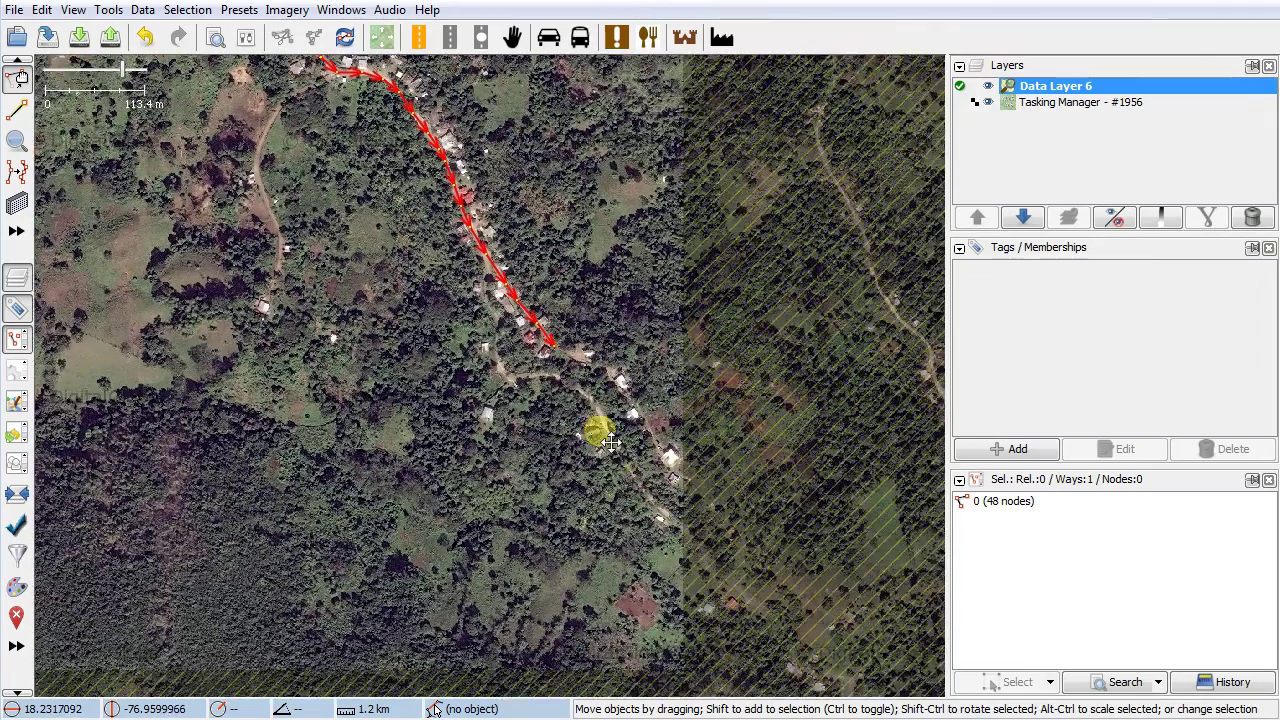
left_click_drag(597, 423, 497, 363)
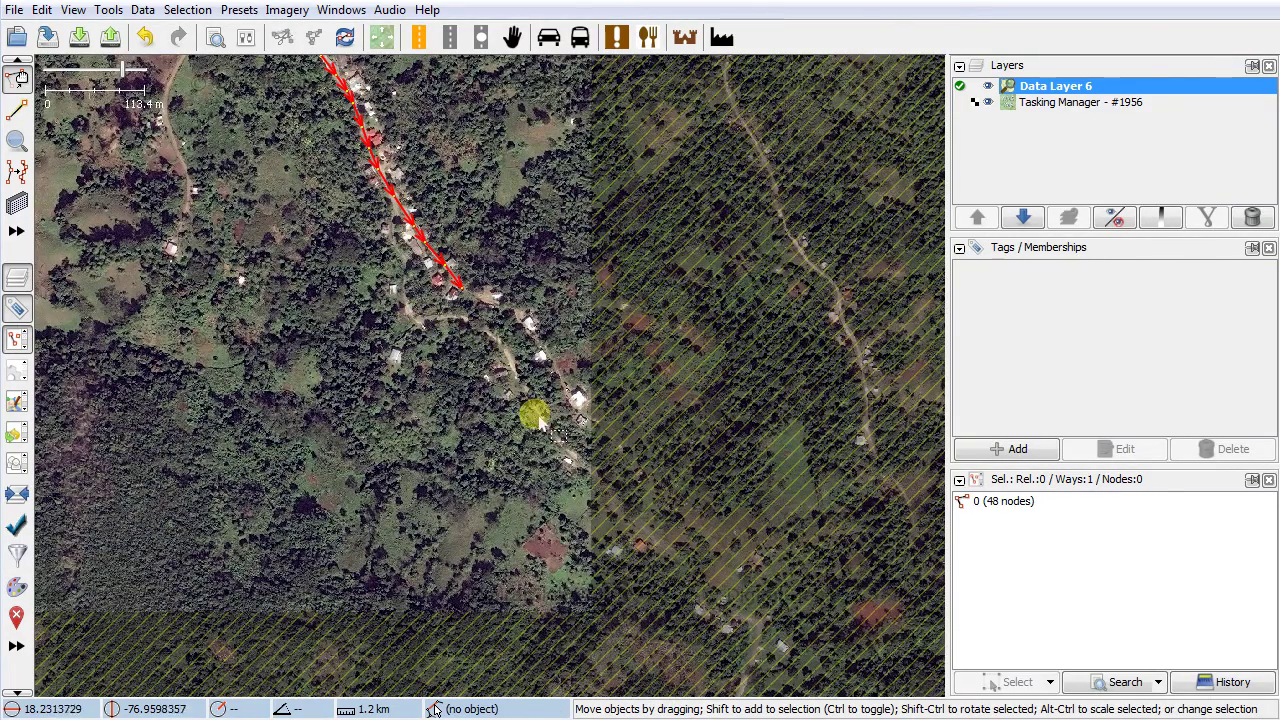
left_click_drag(722, 560, 631, 346)
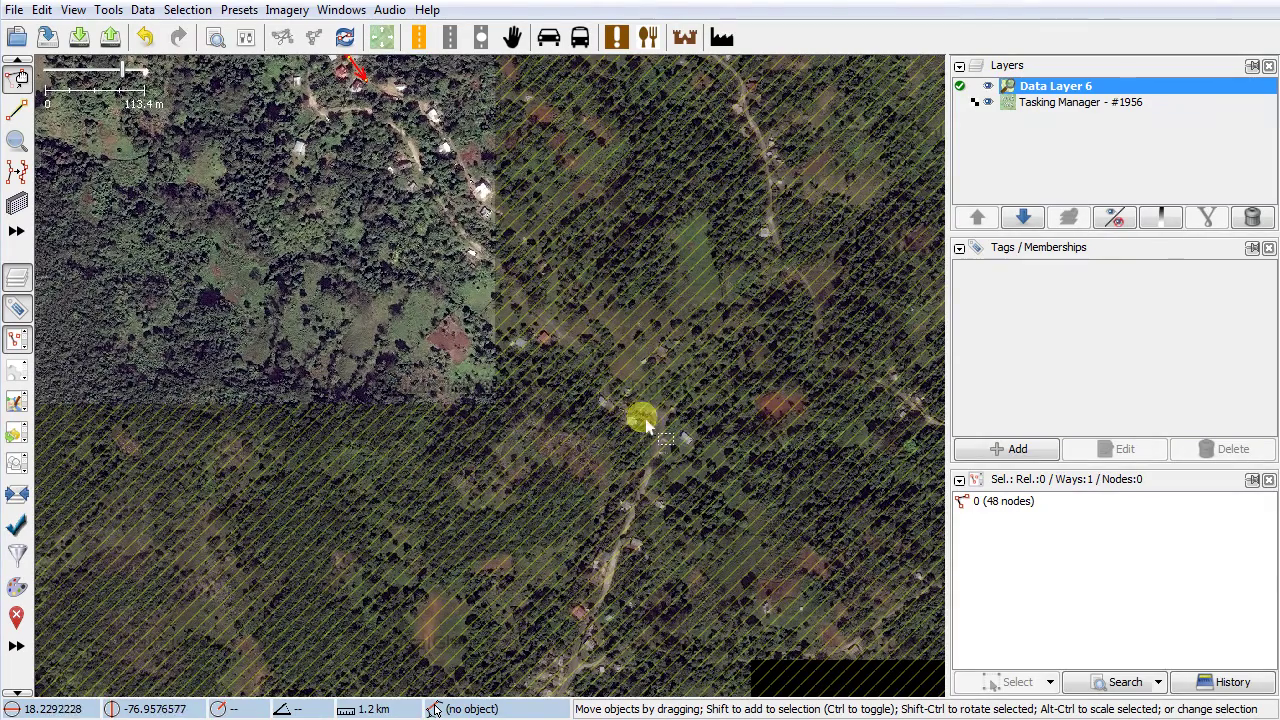
left_click_drag(391, 308, 486, 545)
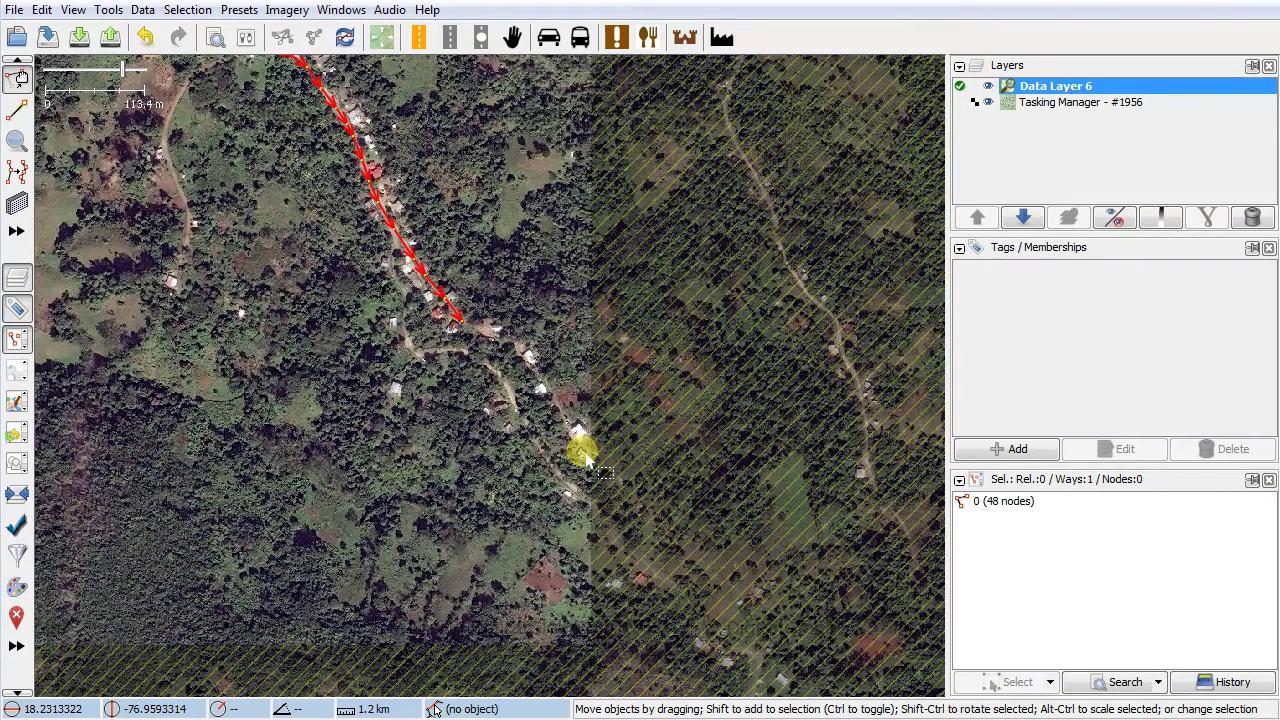
left_click_drag(607, 476, 543, 390)
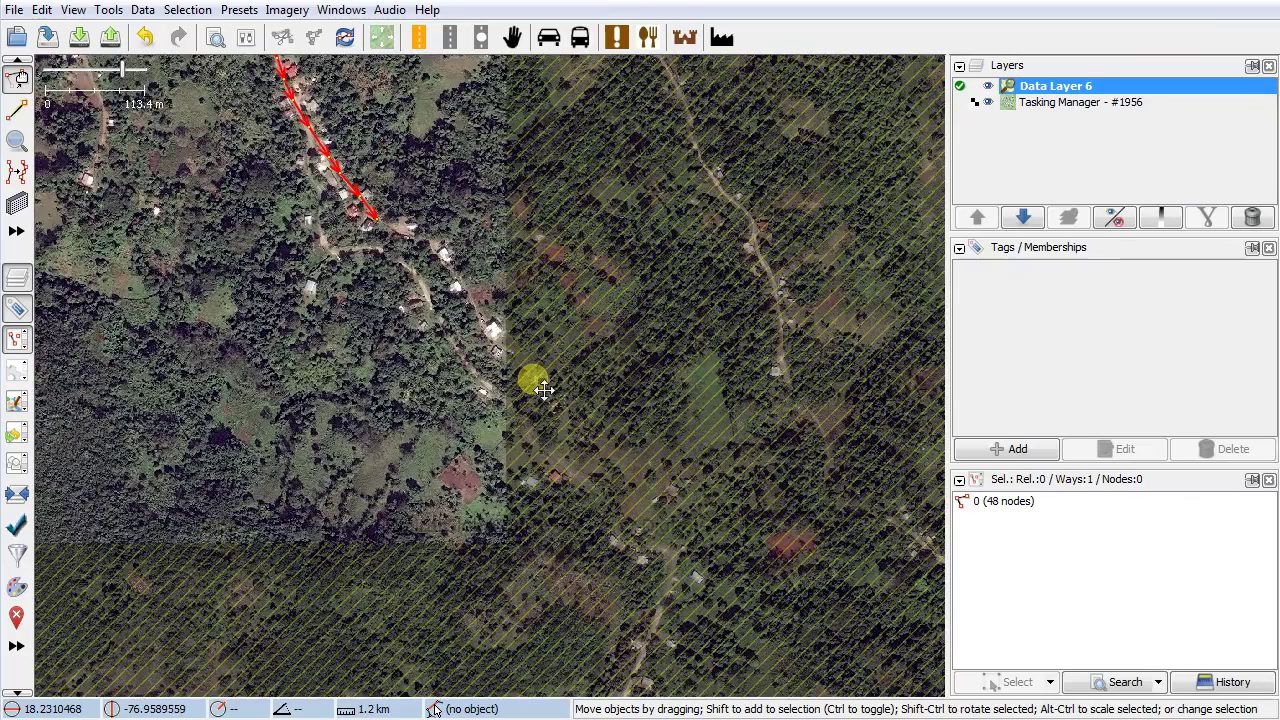
left_click_drag(300, 196, 501, 453)
left_click_drag(146, 198, 363, 460)
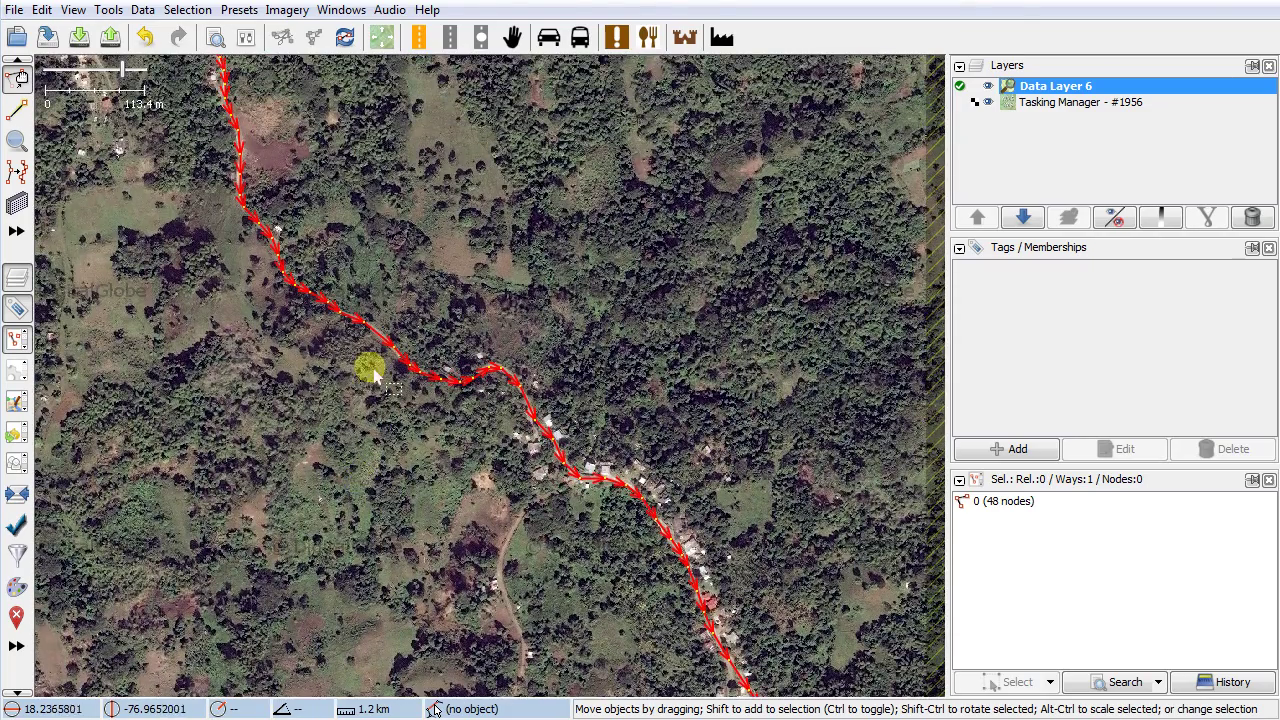
mouse_move(378, 197)
left_mouse_down()
mouse_move(403, 323)
mouse_move(383, 200)
left_mouse_up()
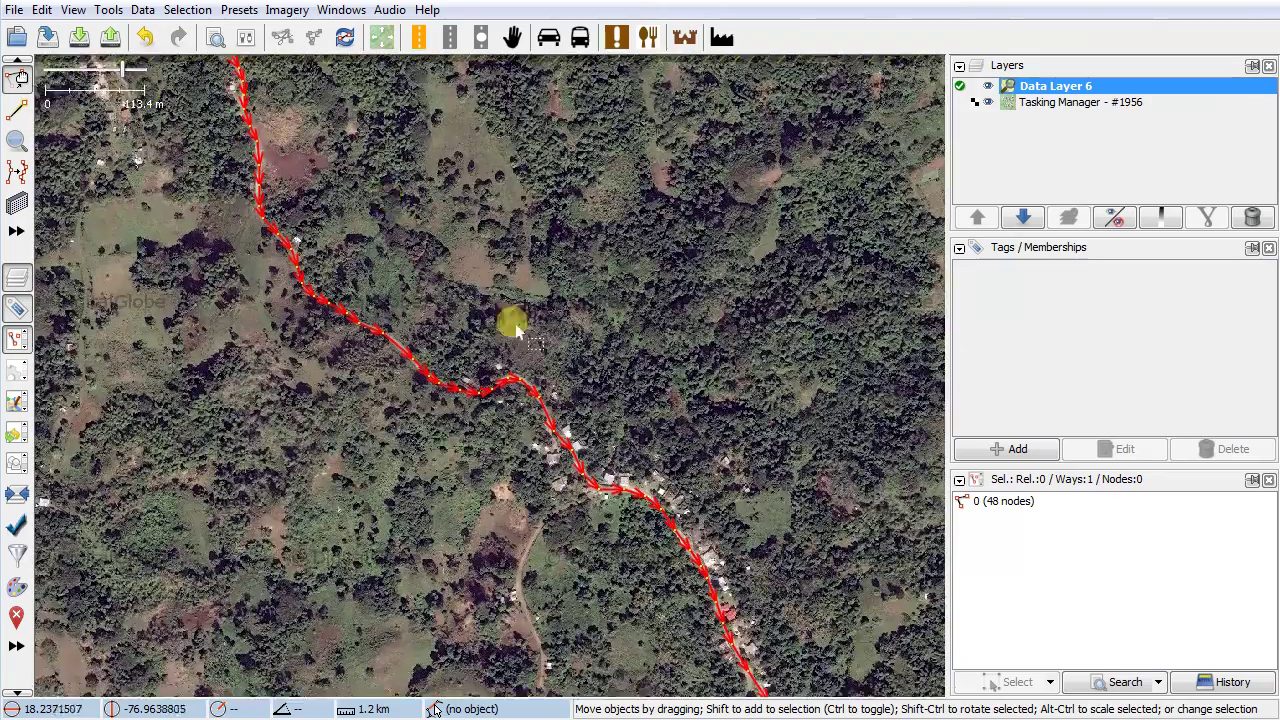
left_click_drag(716, 458, 603, 322)
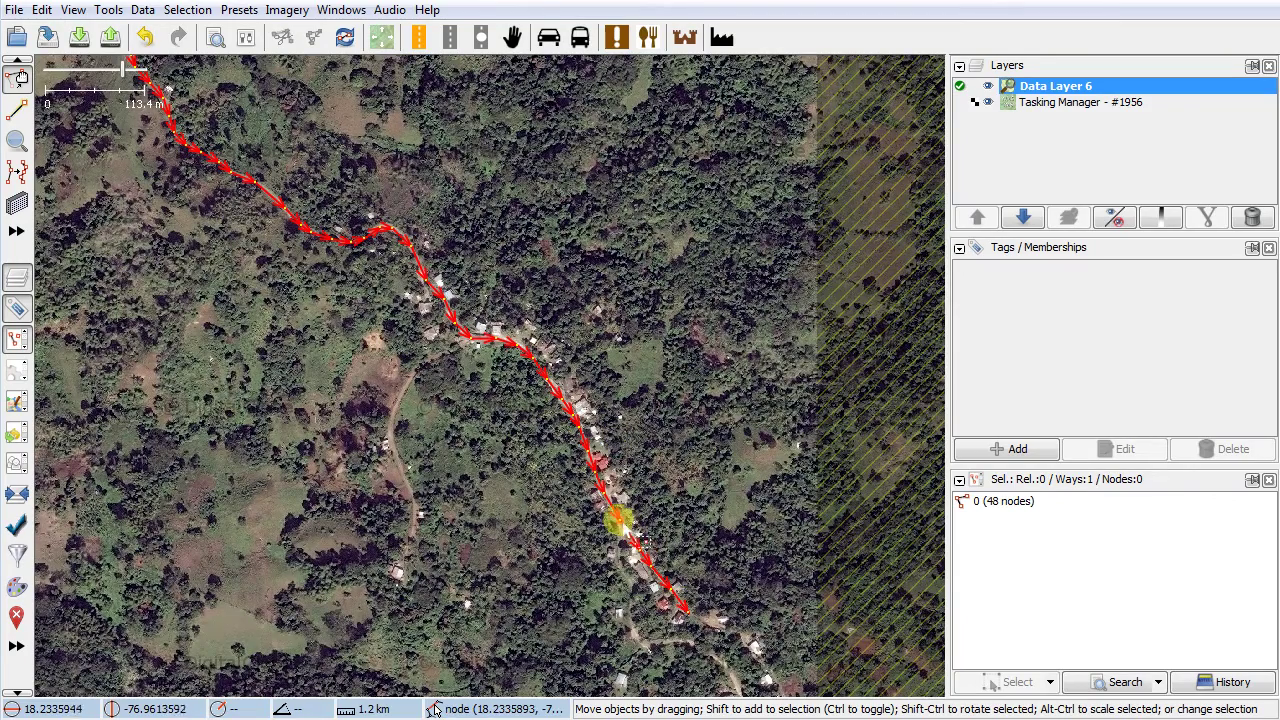
- Split the road way at the fork node and select the parts on either side to check the division
scroll(560, 400, "up", 5)
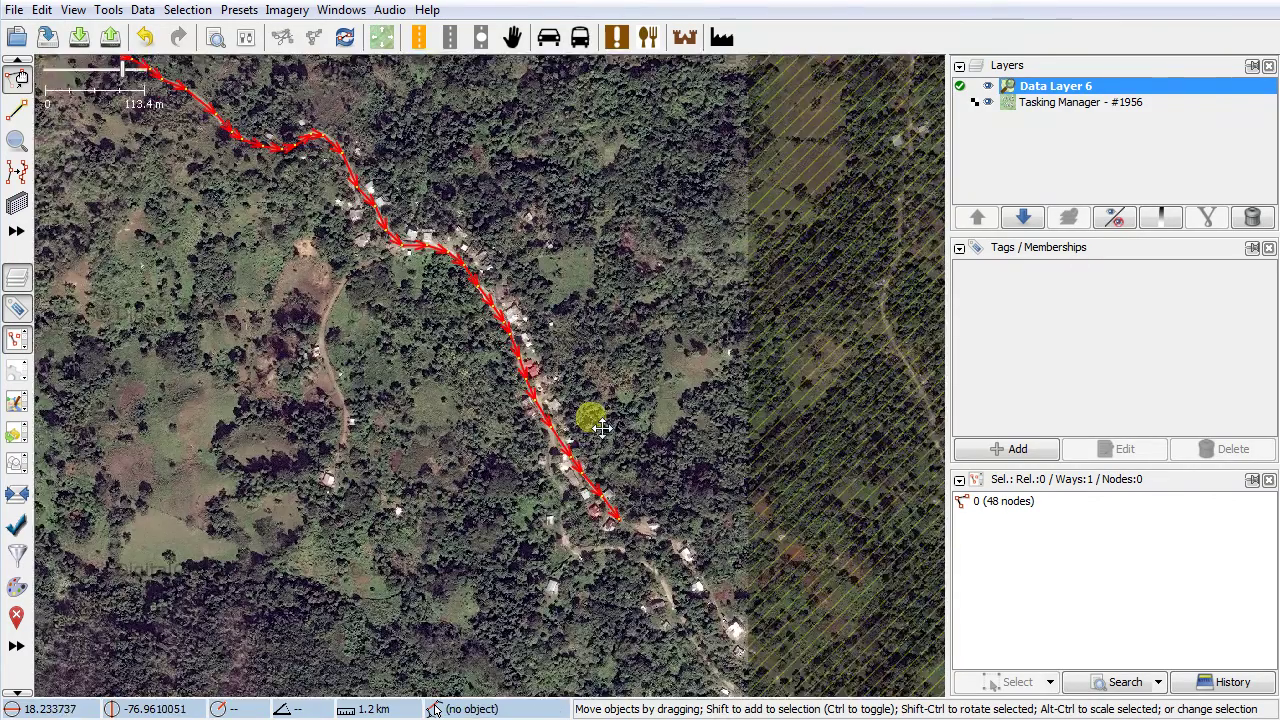
scroll(620, 355, "down", 2)
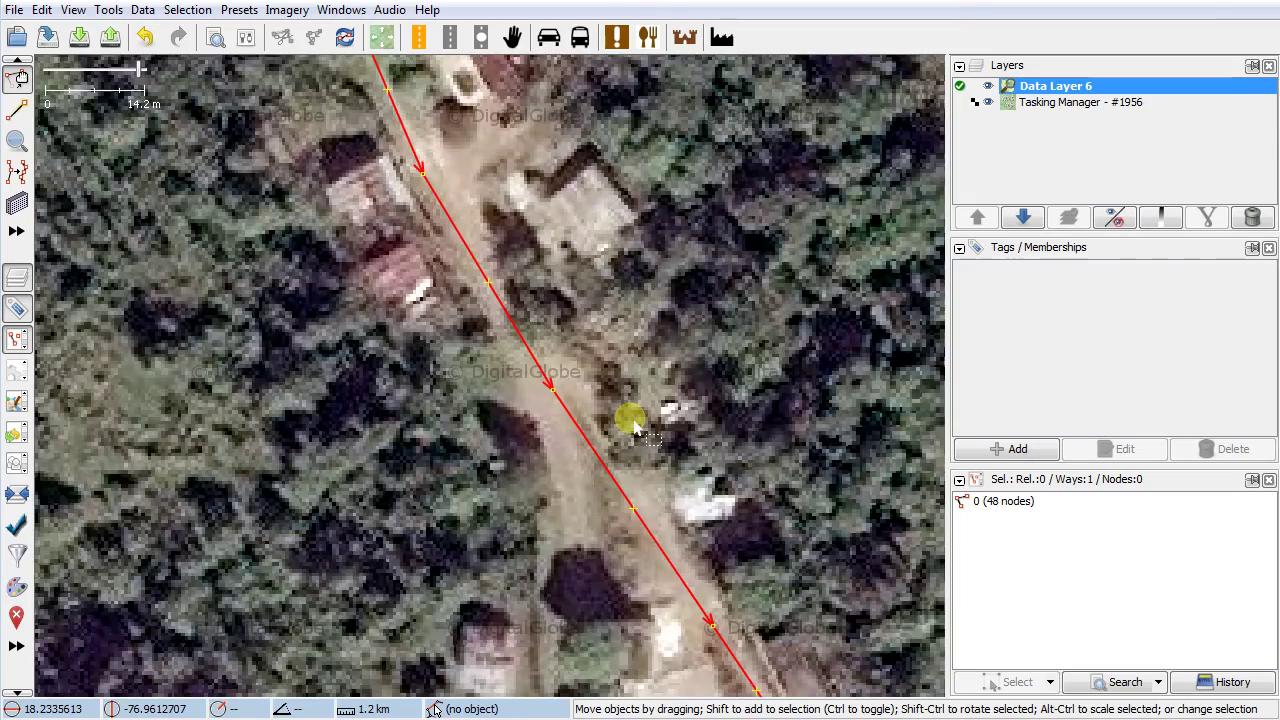
left_click_drag(680, 478, 604, 322)
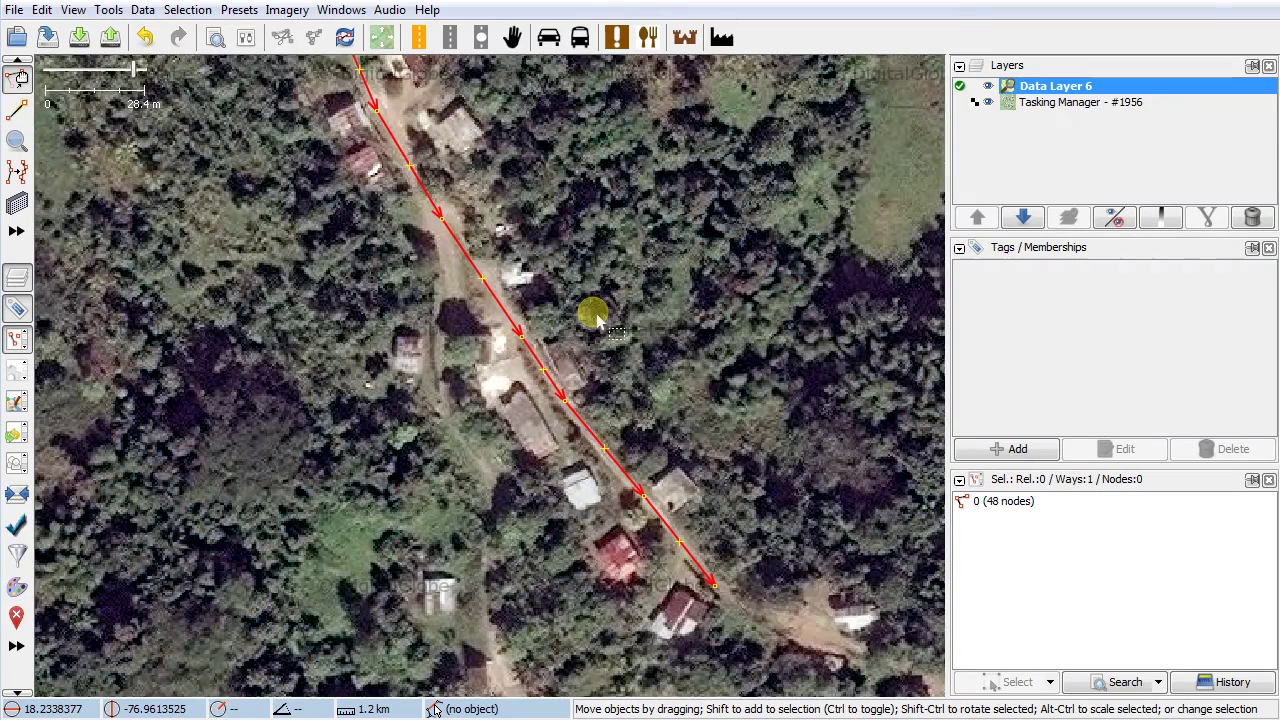
left_click(441, 218)
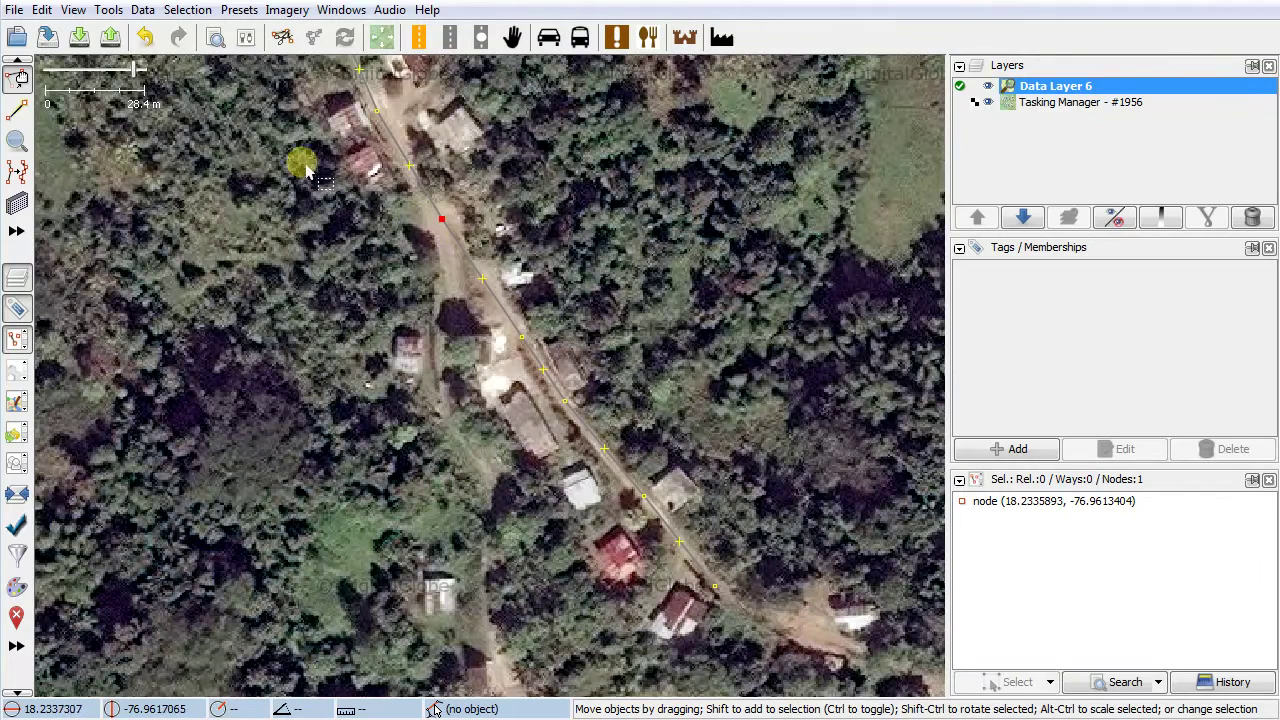
left_click(108, 12)
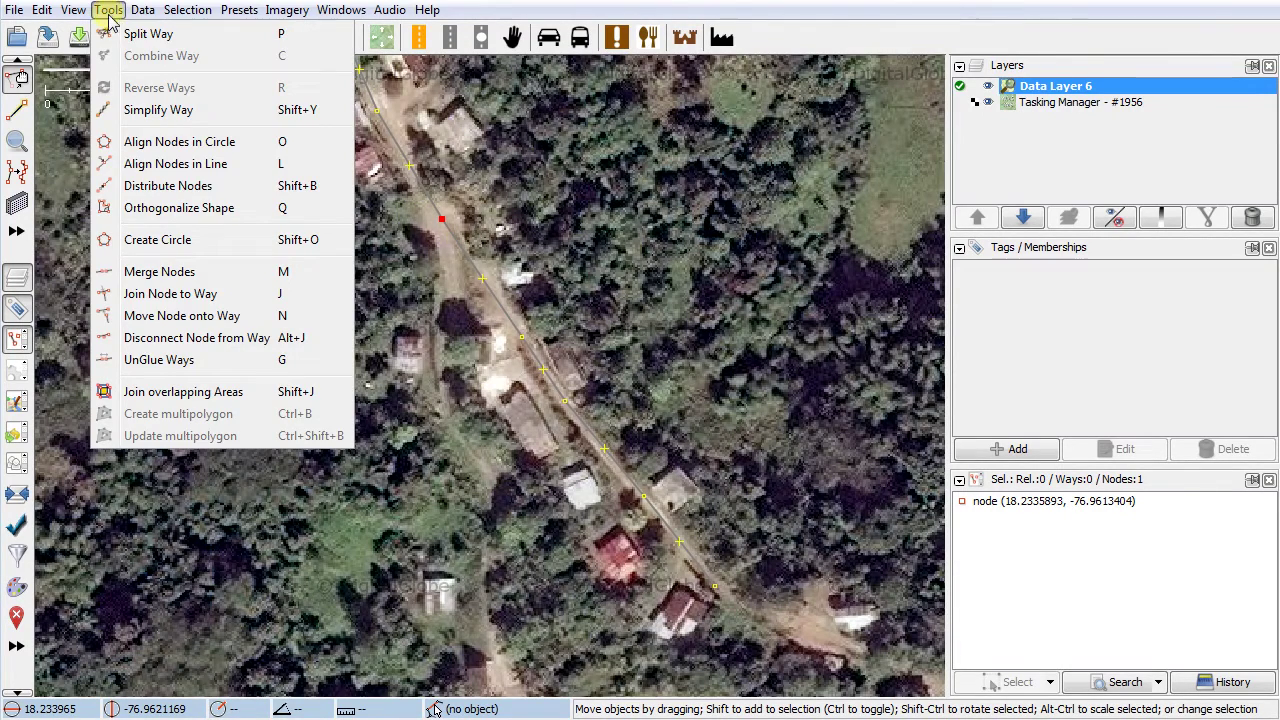
left_click(121, 35)
left_click(270, 385)
left_click(463, 252)
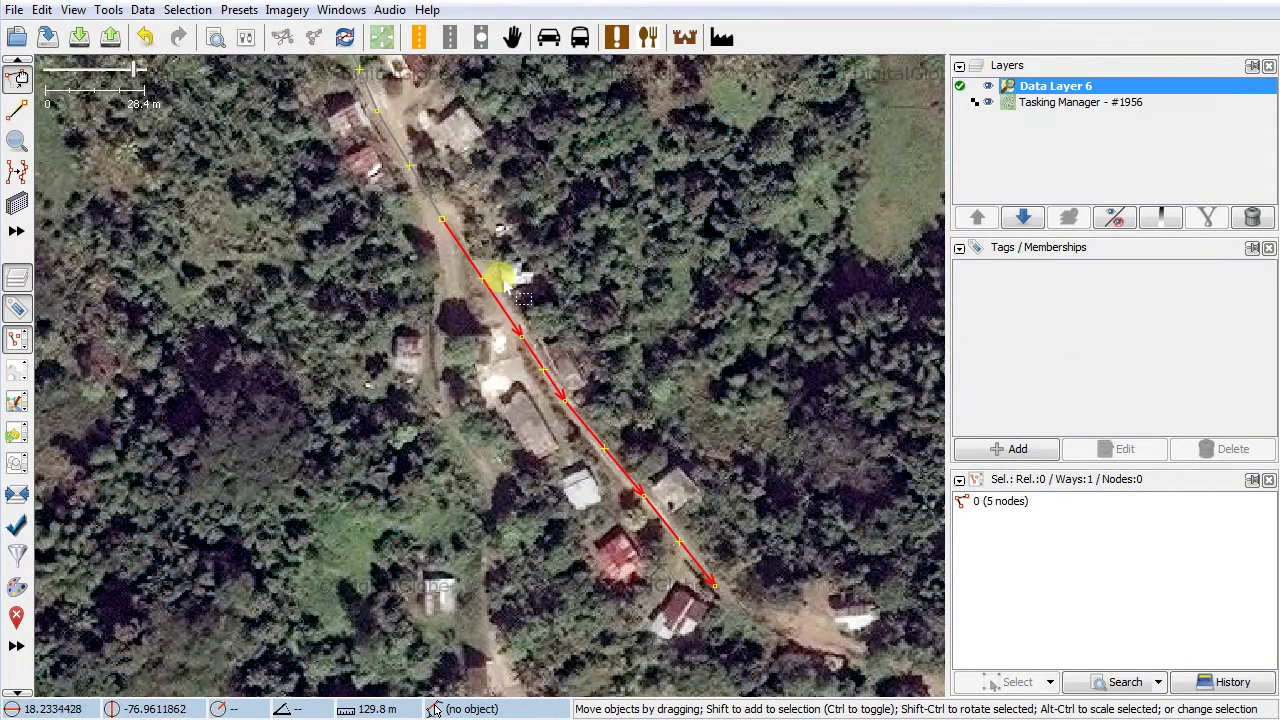
left_click(396, 138)
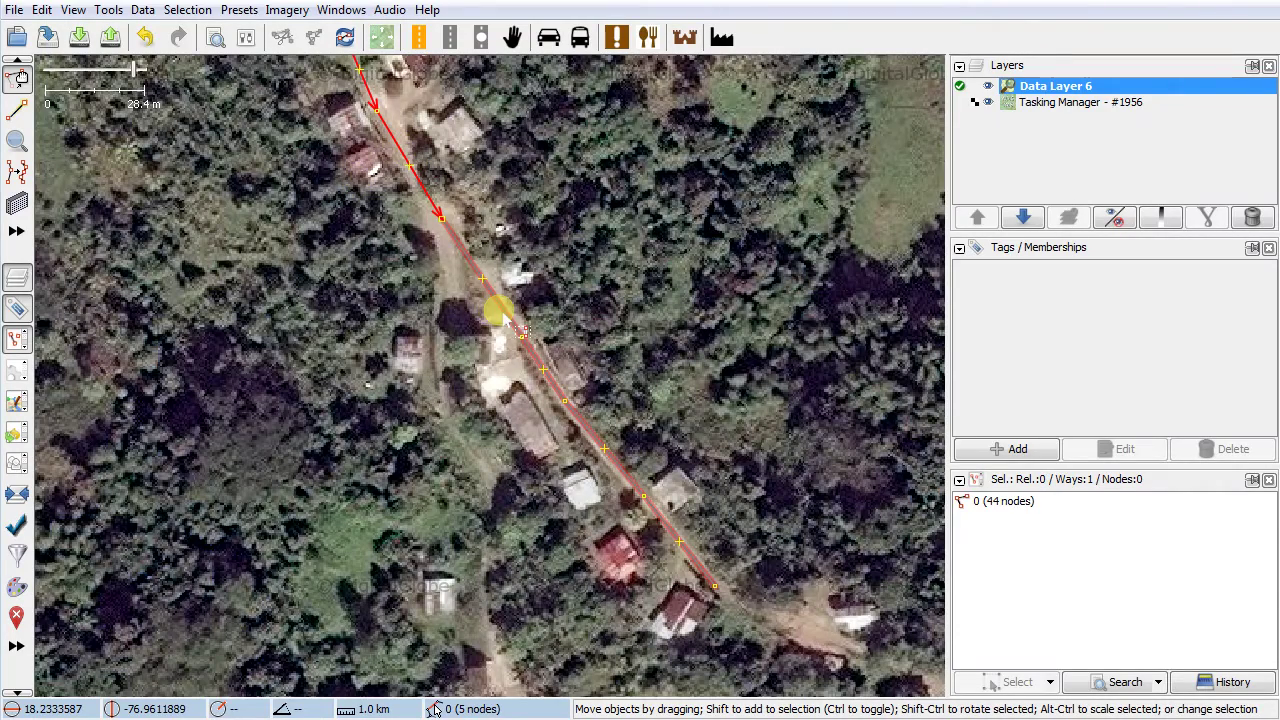
left_click_drag(306, 257, 376, 451)
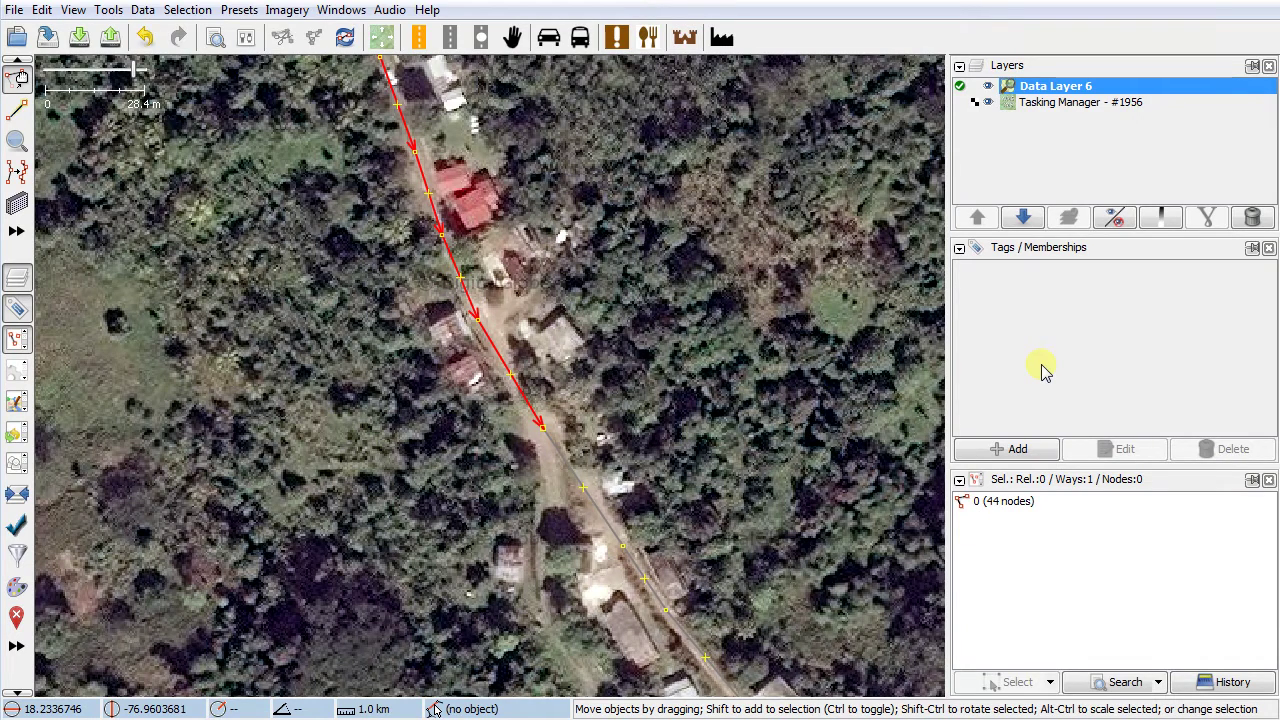
left_click(571, 458)
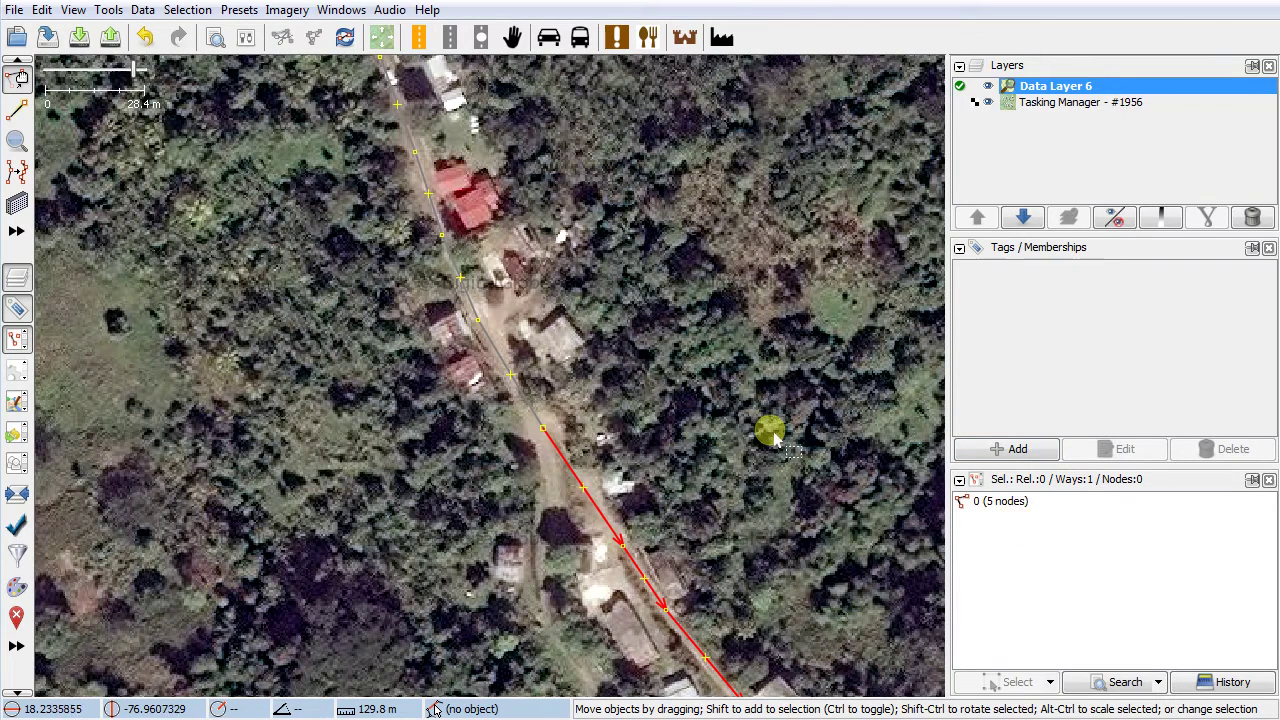
- Tag the long road section north of the fork with the Unclassified street preset, leaving its optional attributes empty
left_click(499, 362)
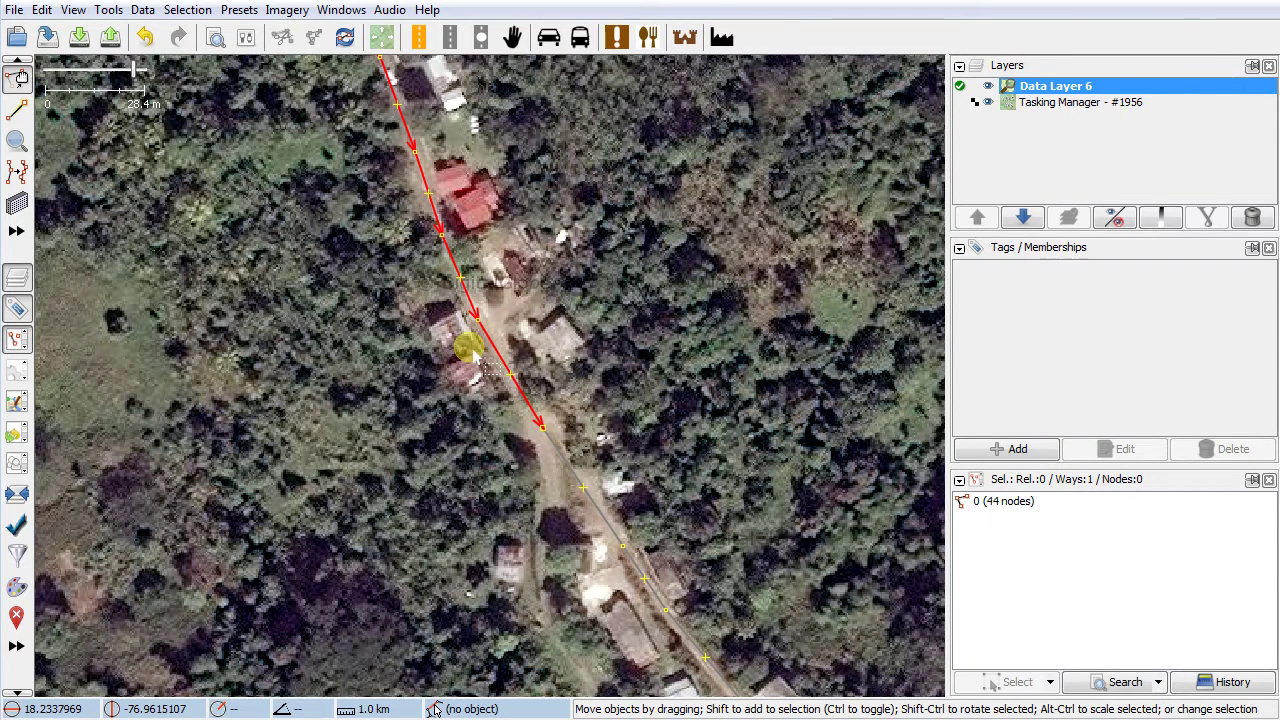
left_click(239, 12)
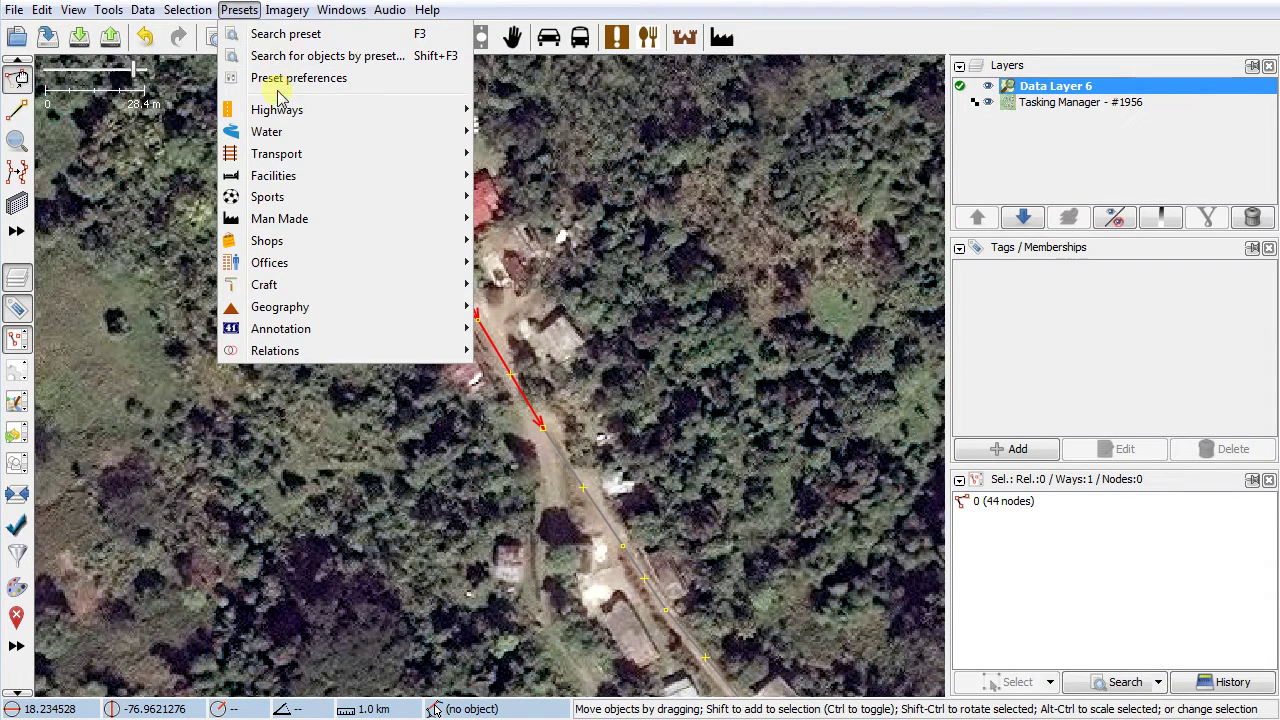
mouse_move(291, 114)
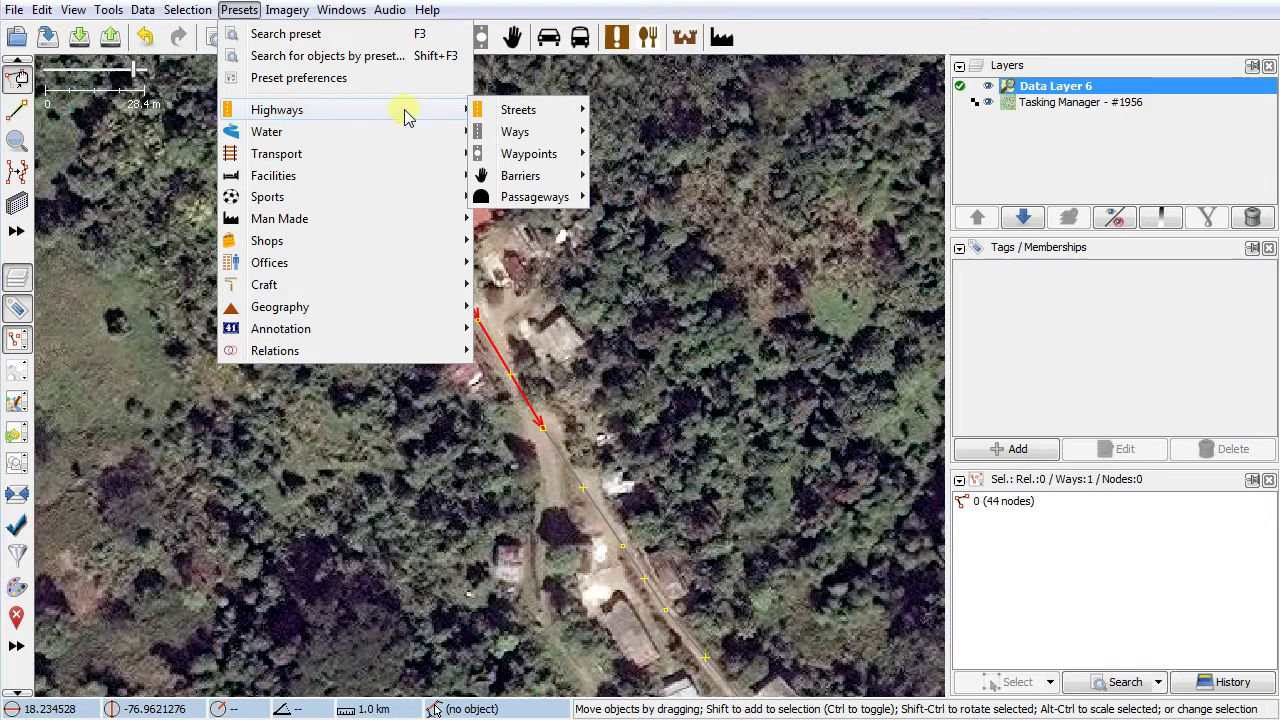
mouse_move(528, 118)
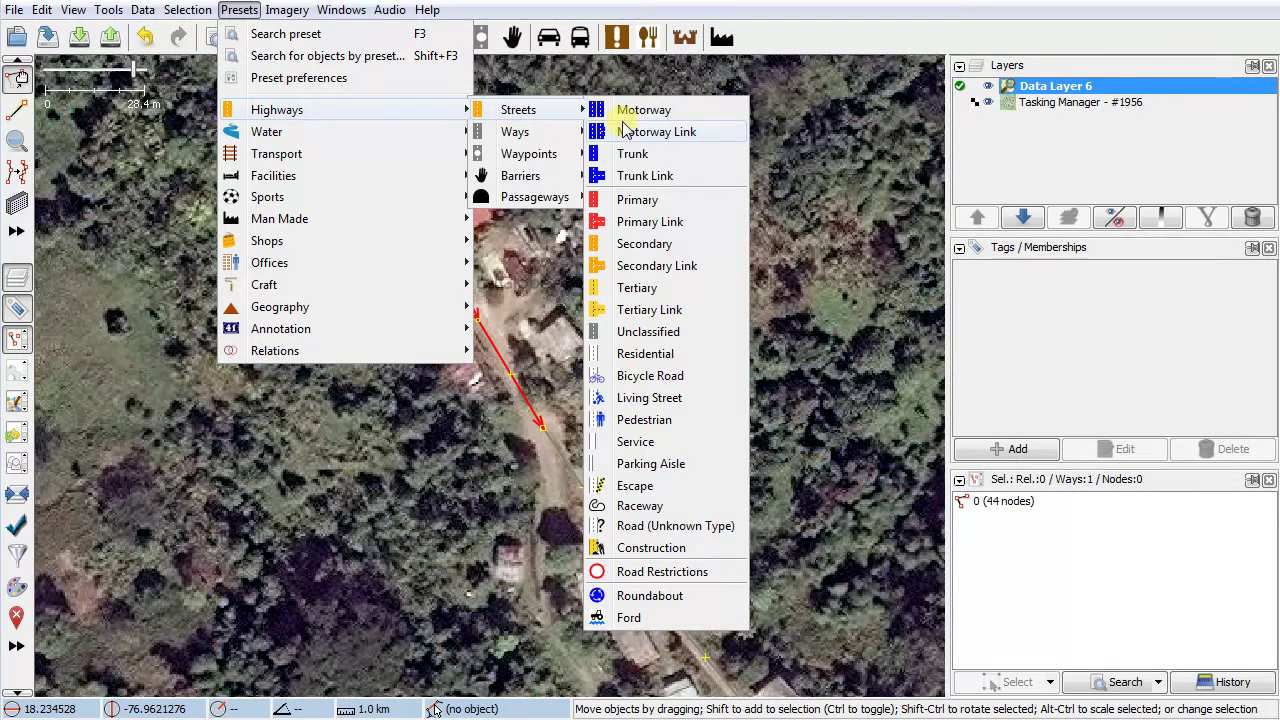
left_click(651, 337)
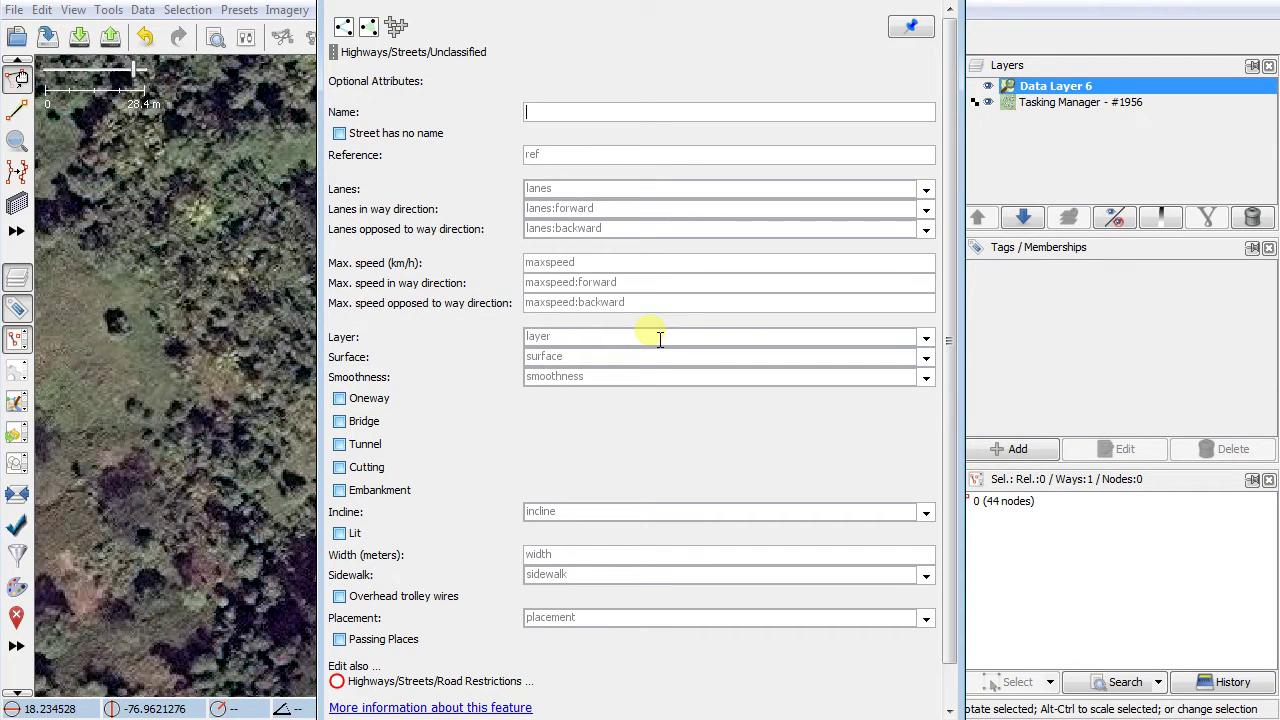
scroll(934, 509, "down", 2)
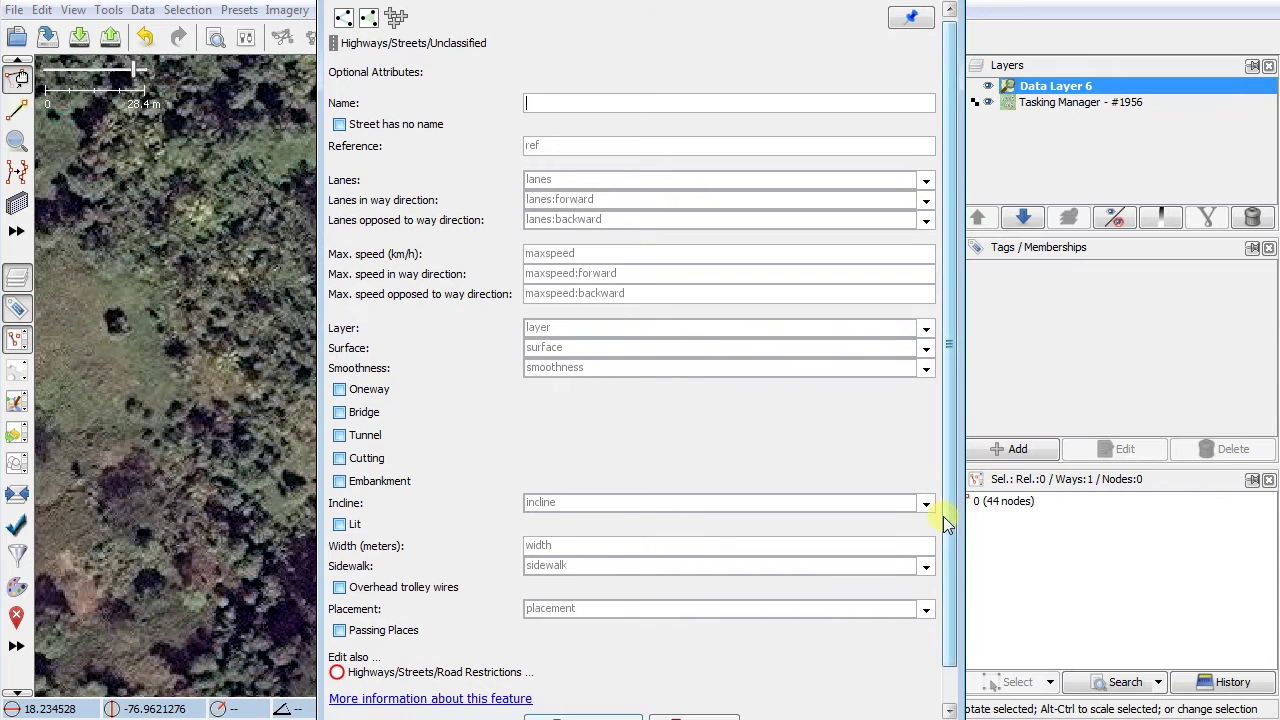
left_click(585, 696)
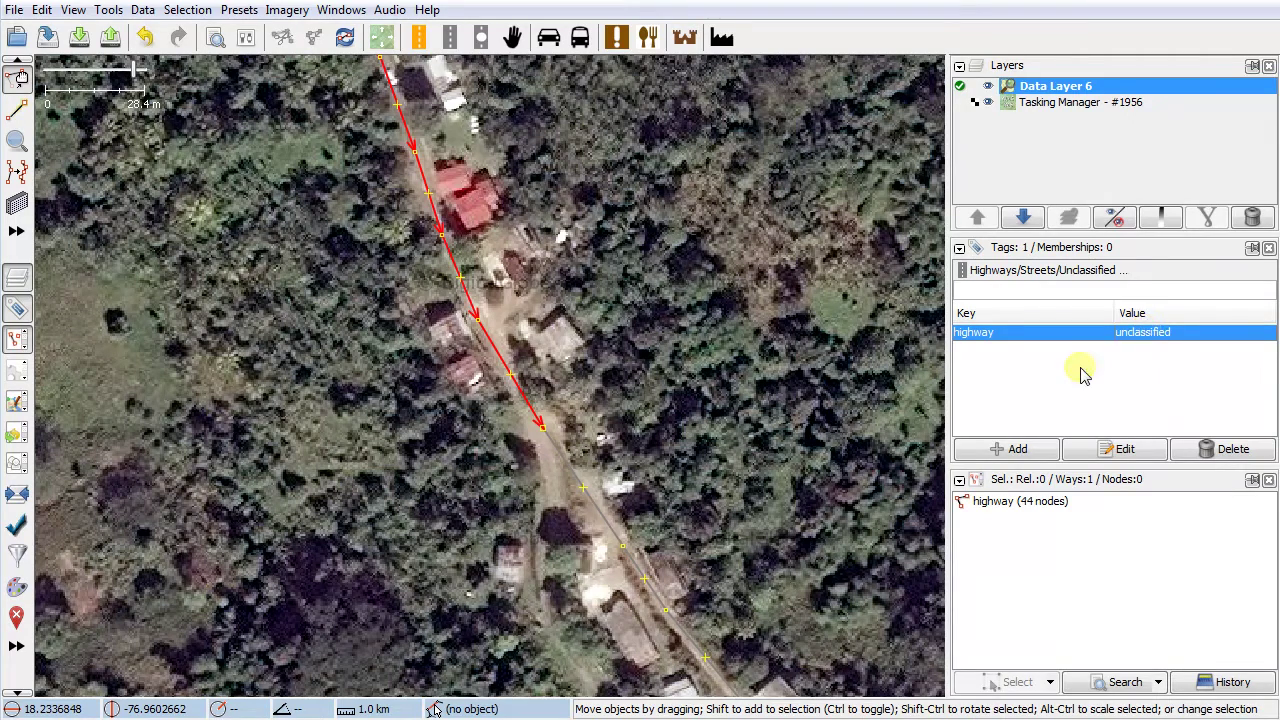
- Tag the short road section southeast of the fork with the Residential street preset, leaving its optional attributes empty
left_click_drag(786, 466, 714, 320)
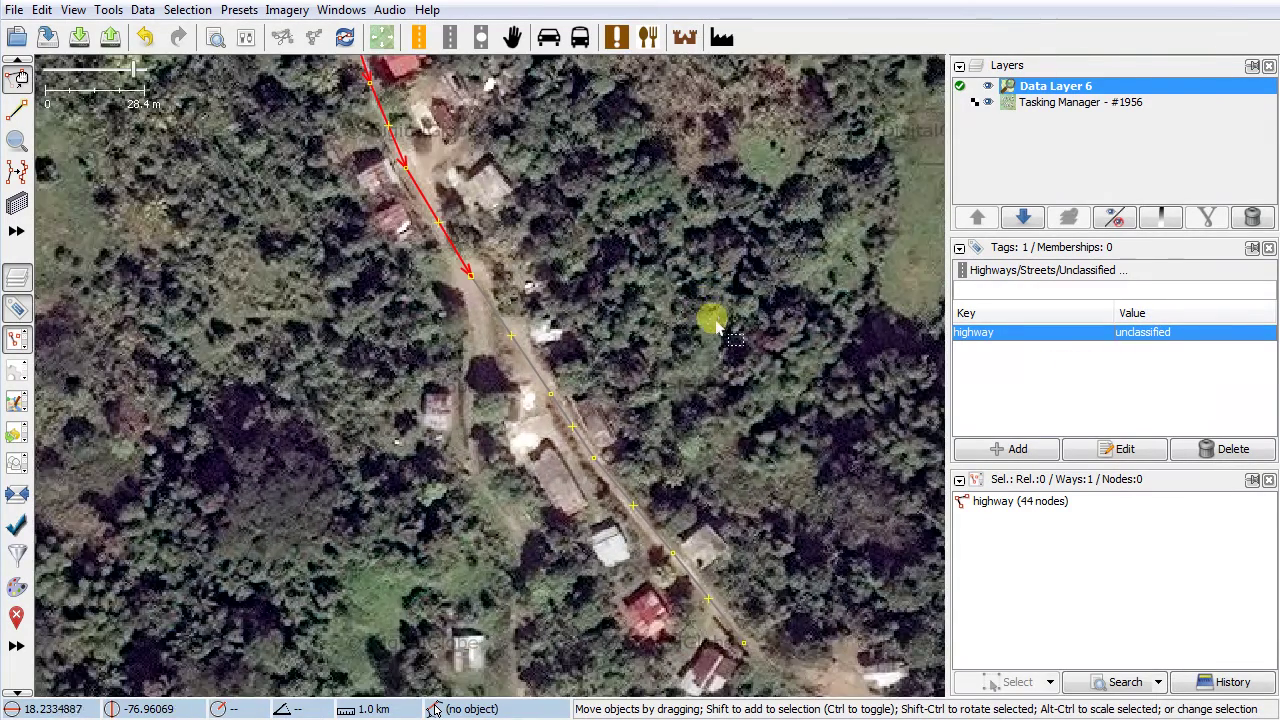
left_click(530, 364)
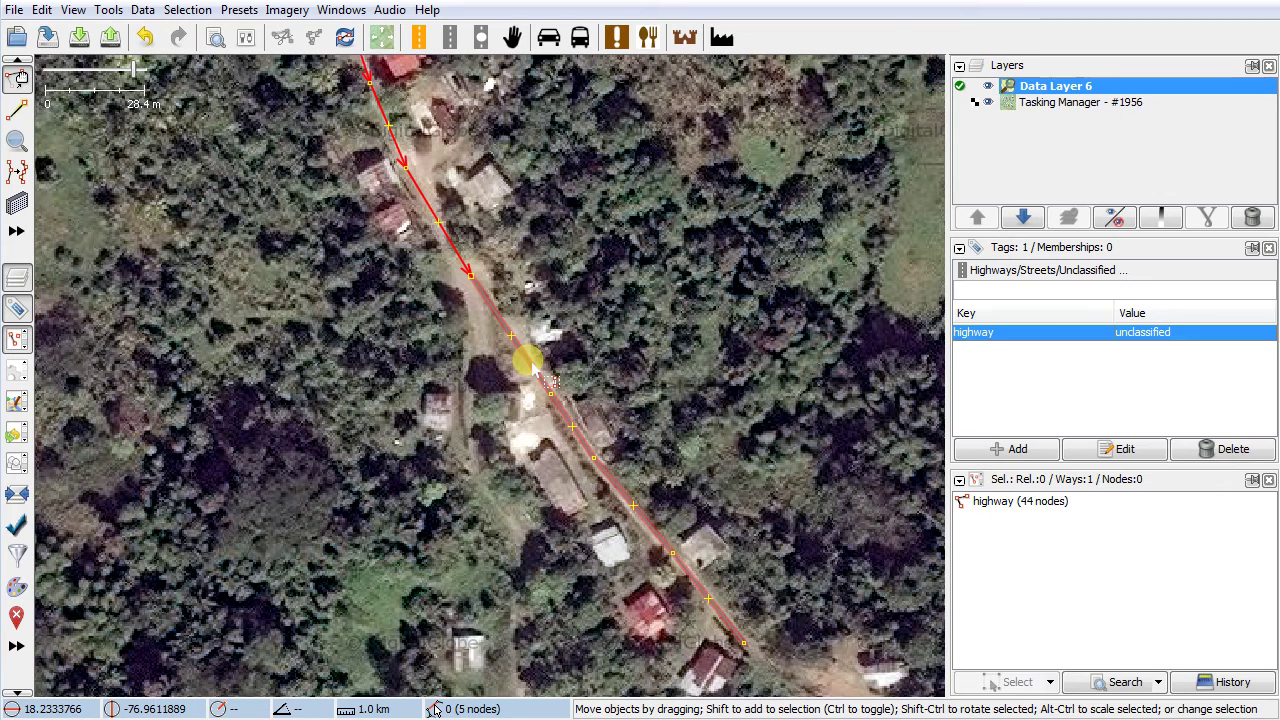
left_click(531, 367)
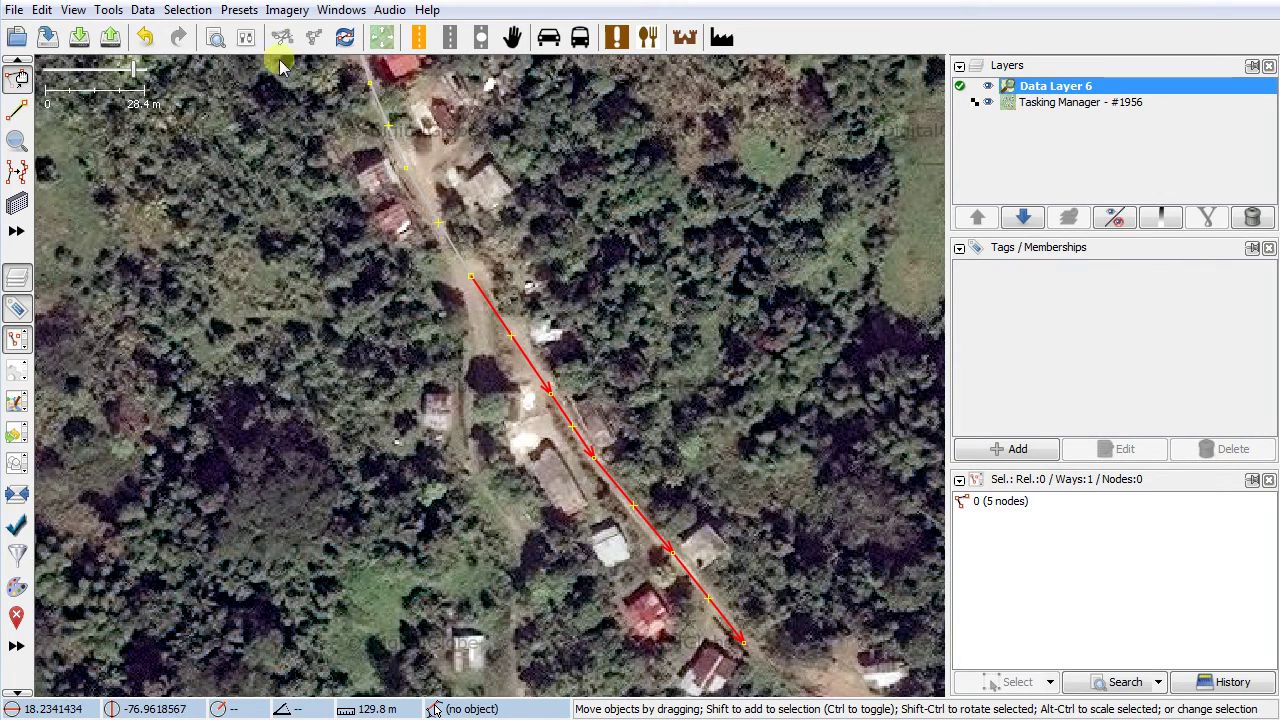
left_click(243, 18)
mouse_move(429, 113)
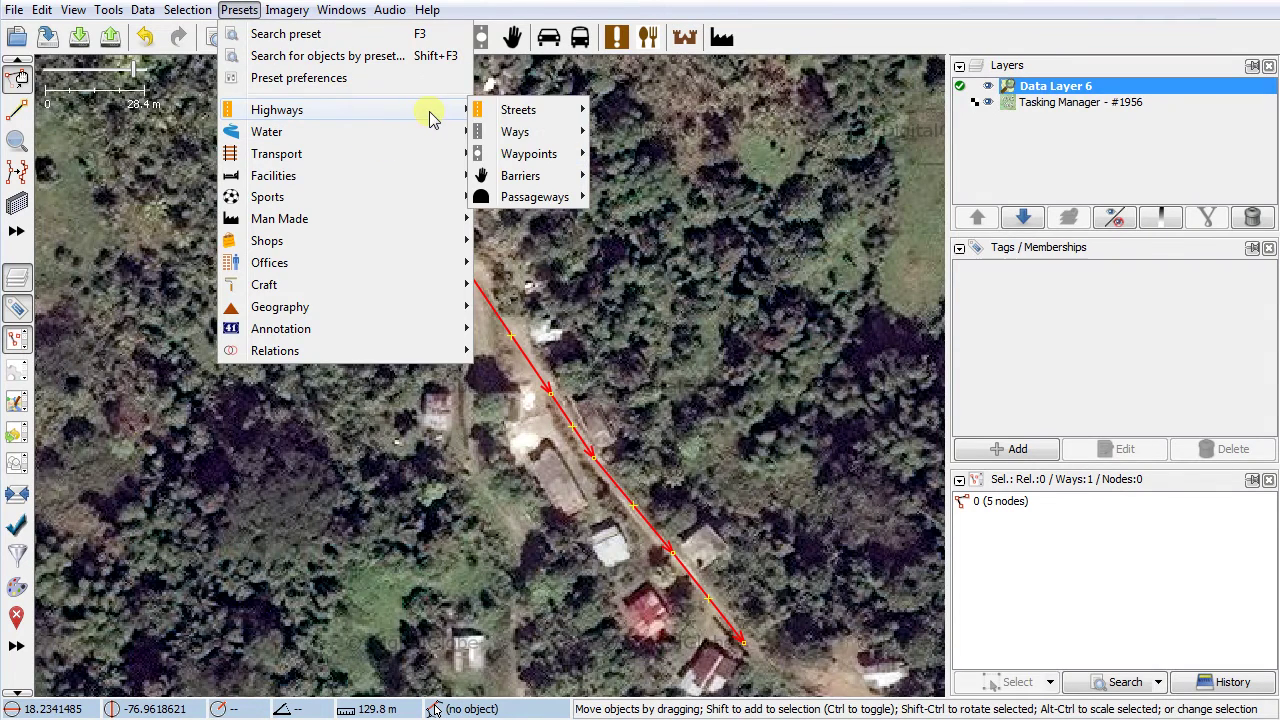
mouse_move(549, 109)
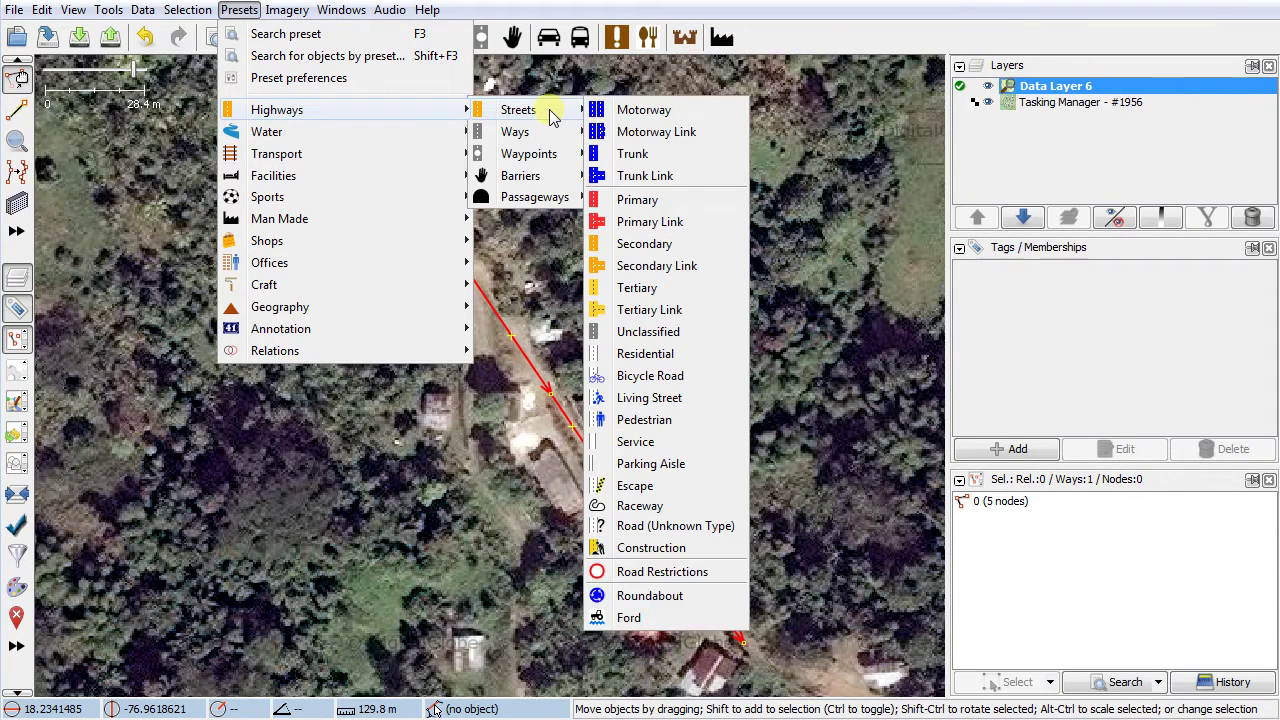
left_click(652, 356)
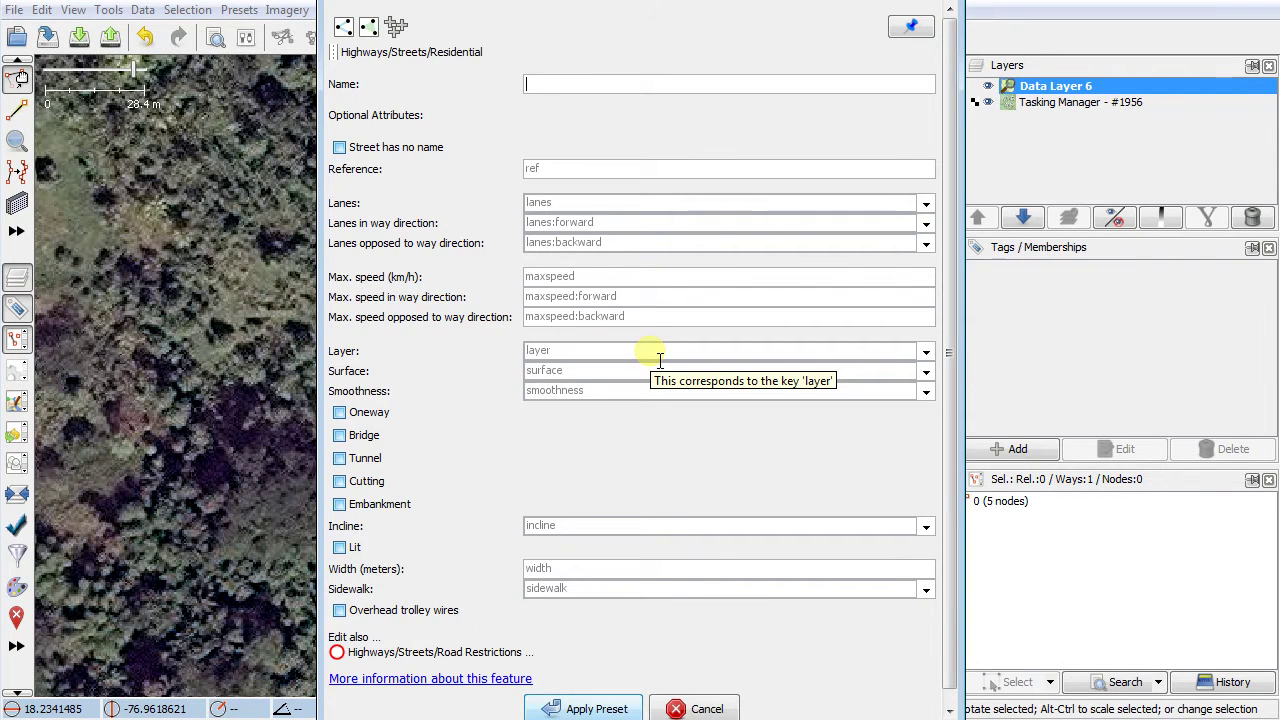
scroll(922, 388, "down", 1)
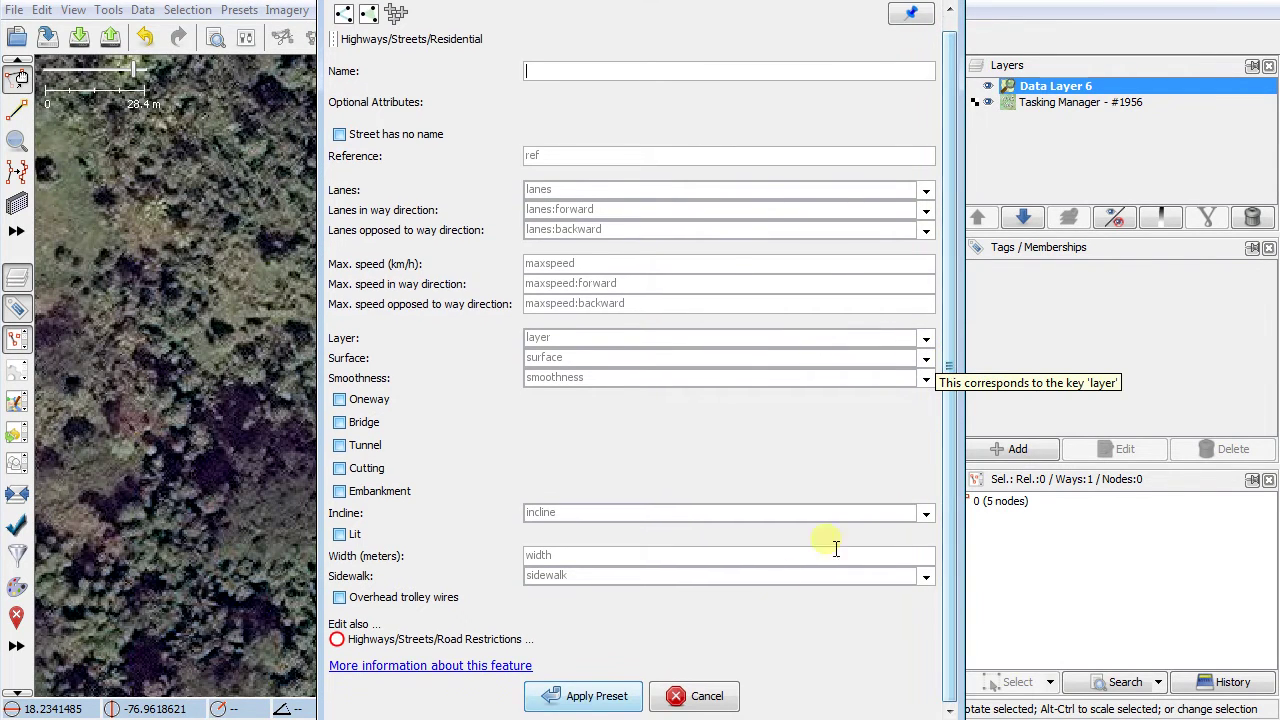
left_click(583, 697)
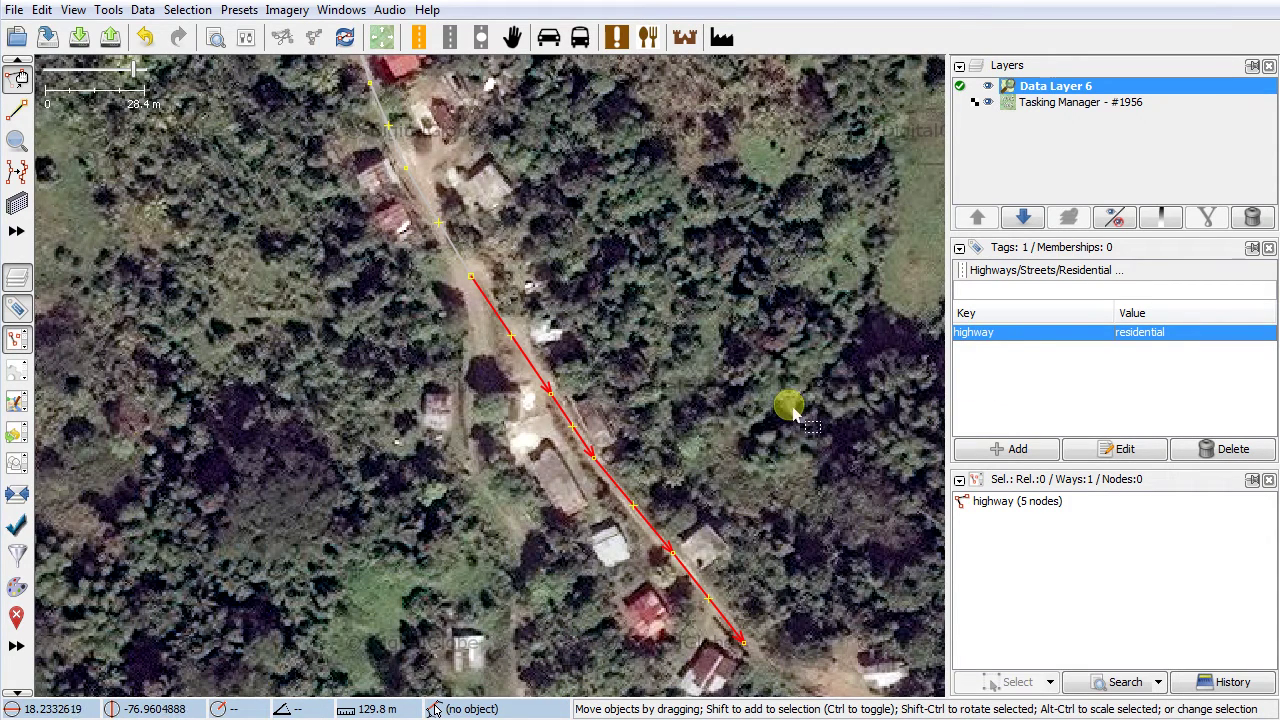
- Select the road sections on either side of the fork in turn to compare their highway tags
left_click(436, 214)
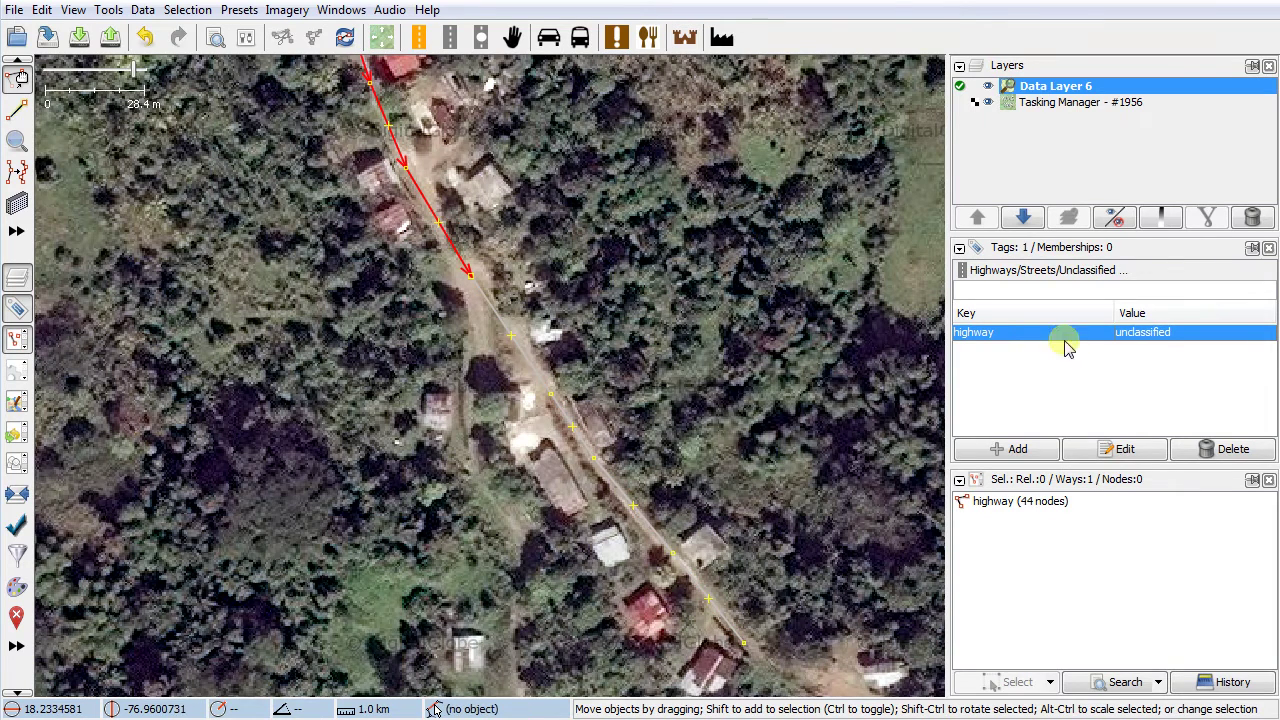
left_click(530, 358)
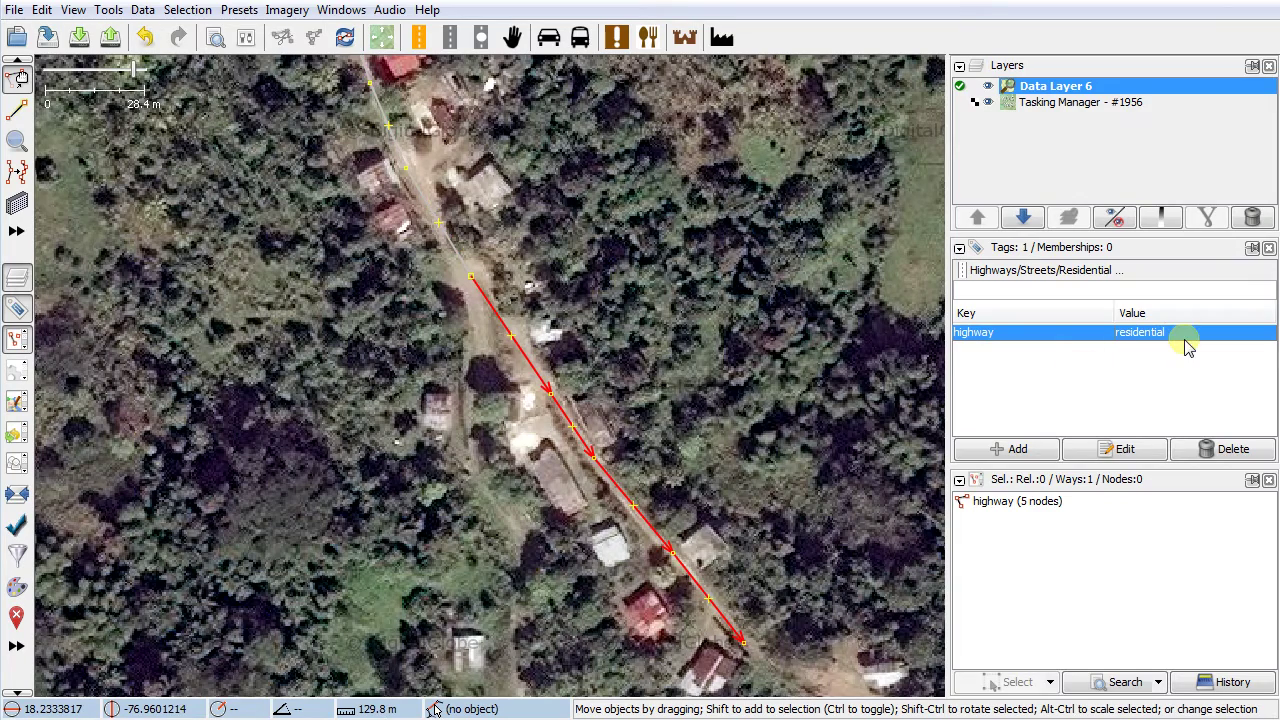
- Start a new way at the fork node and trace the western branch south past the first houses
left_click_drag(729, 363, 700, 257)
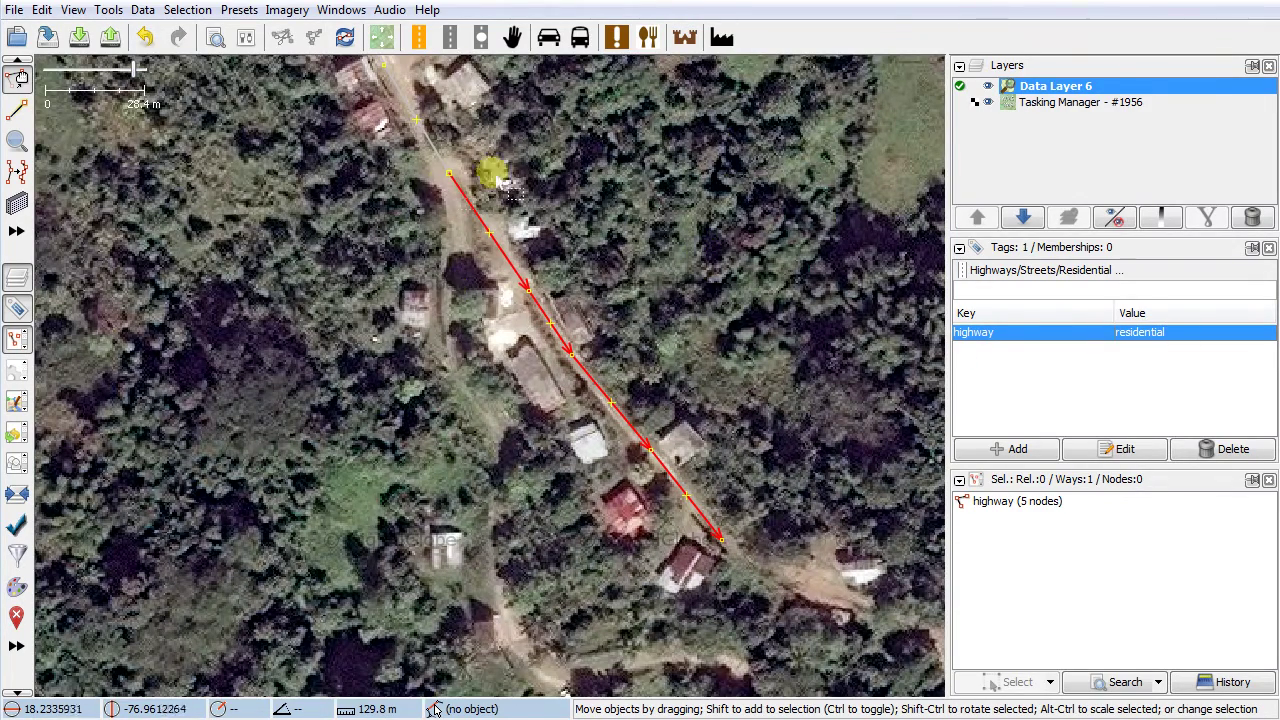
left_click(18, 111)
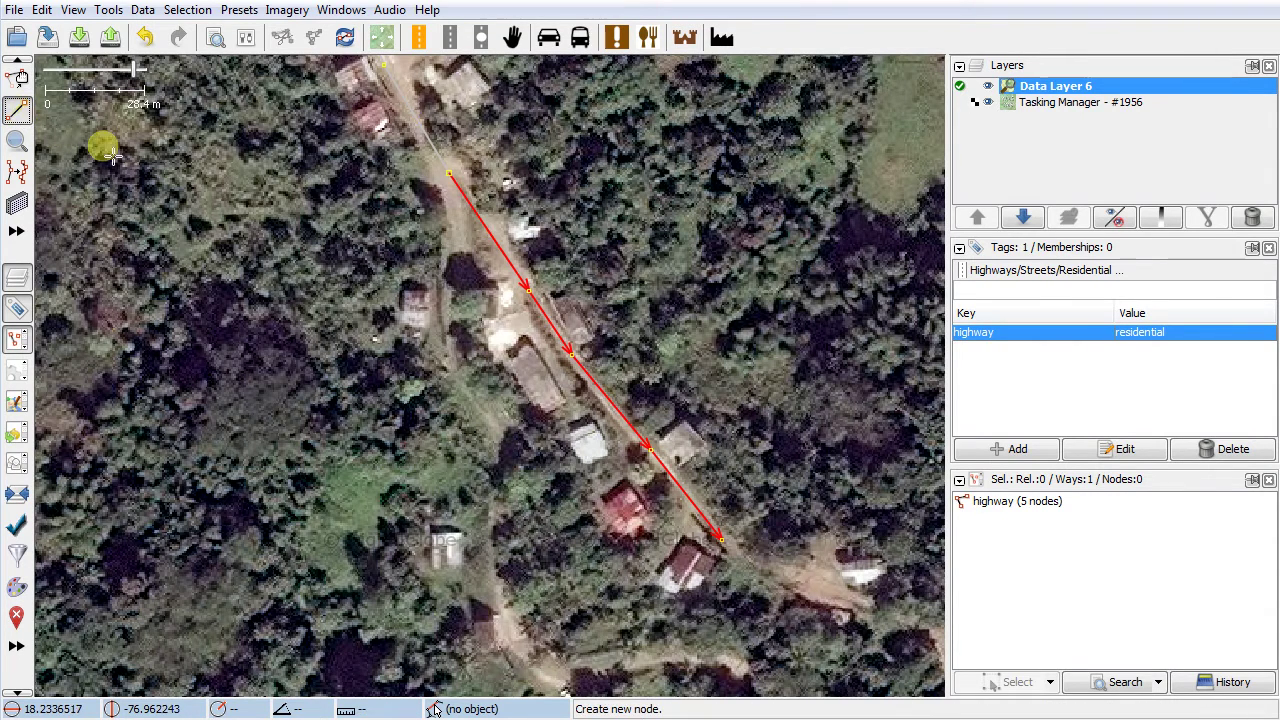
left_click(449, 174)
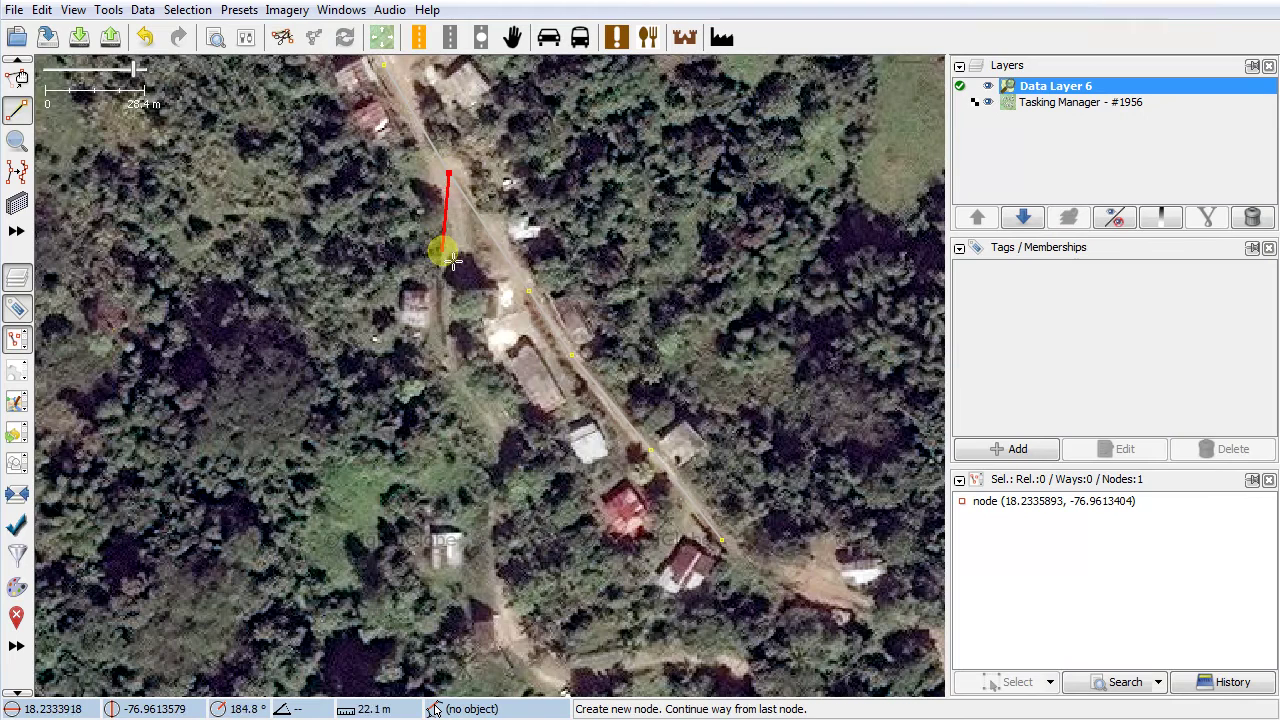
left_click(438, 316)
left_click(443, 332)
left_click(489, 426)
right_click(590, 418)
left_click_drag(651, 591, 604, 326)
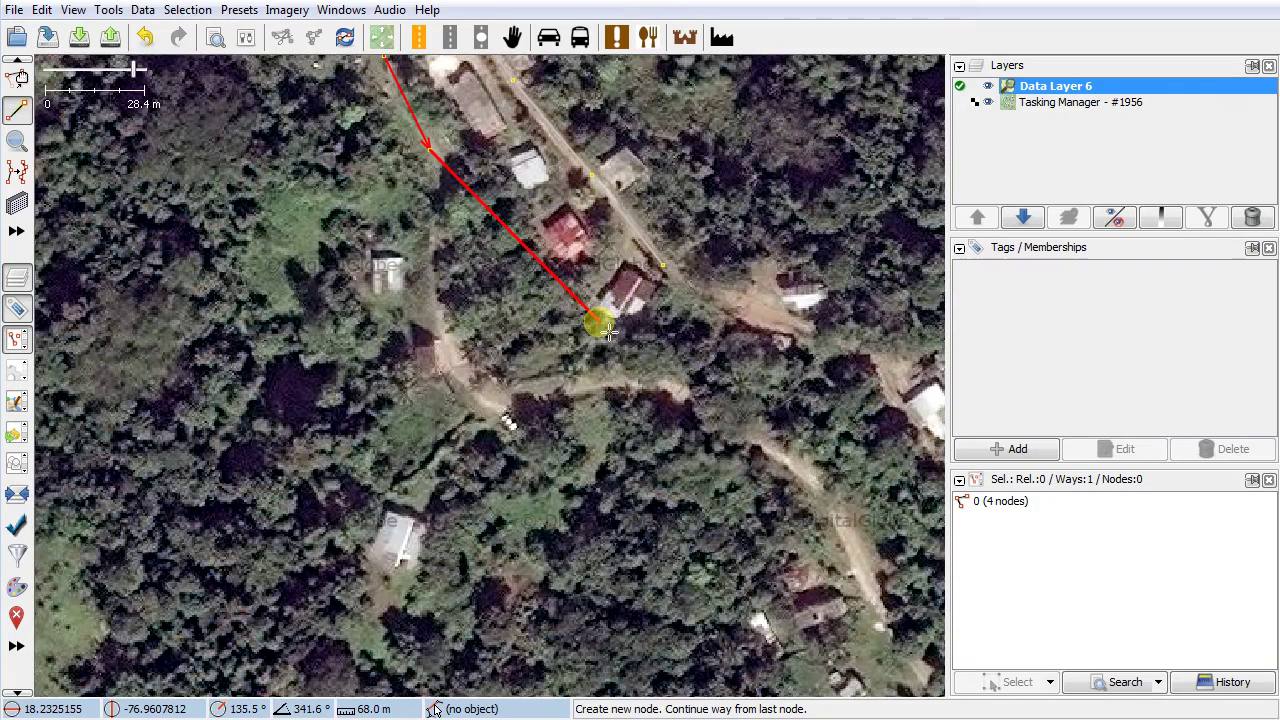
- Continue the branch south to the sharp bend, around it to the east and onto the southeastern dirt stretch
left_click(440, 249)
left_click(452, 343)
left_click(487, 406)
left_click(580, 391)
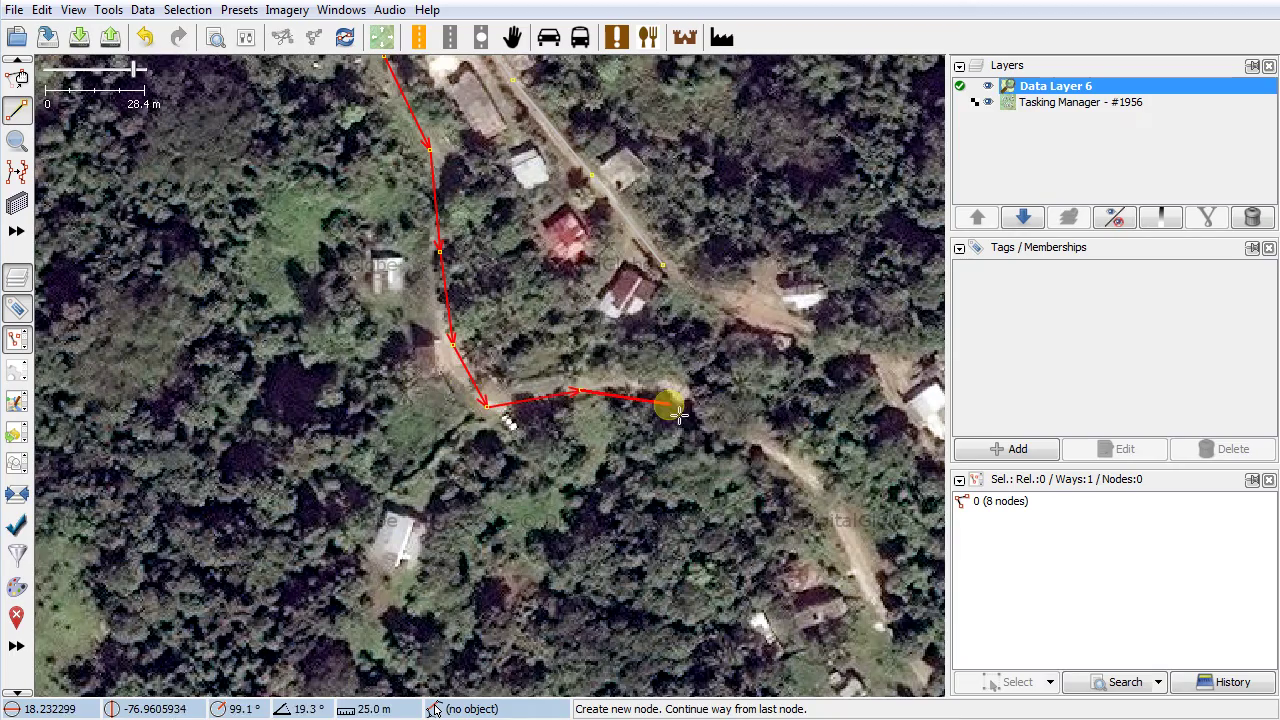
left_click(683, 397)
left_click(796, 465)
- Extend the branch southeast past the white-roofed house and end it just beyond the task boundary, about 483 m long in total
left_click_drag(908, 586, 507, 225)
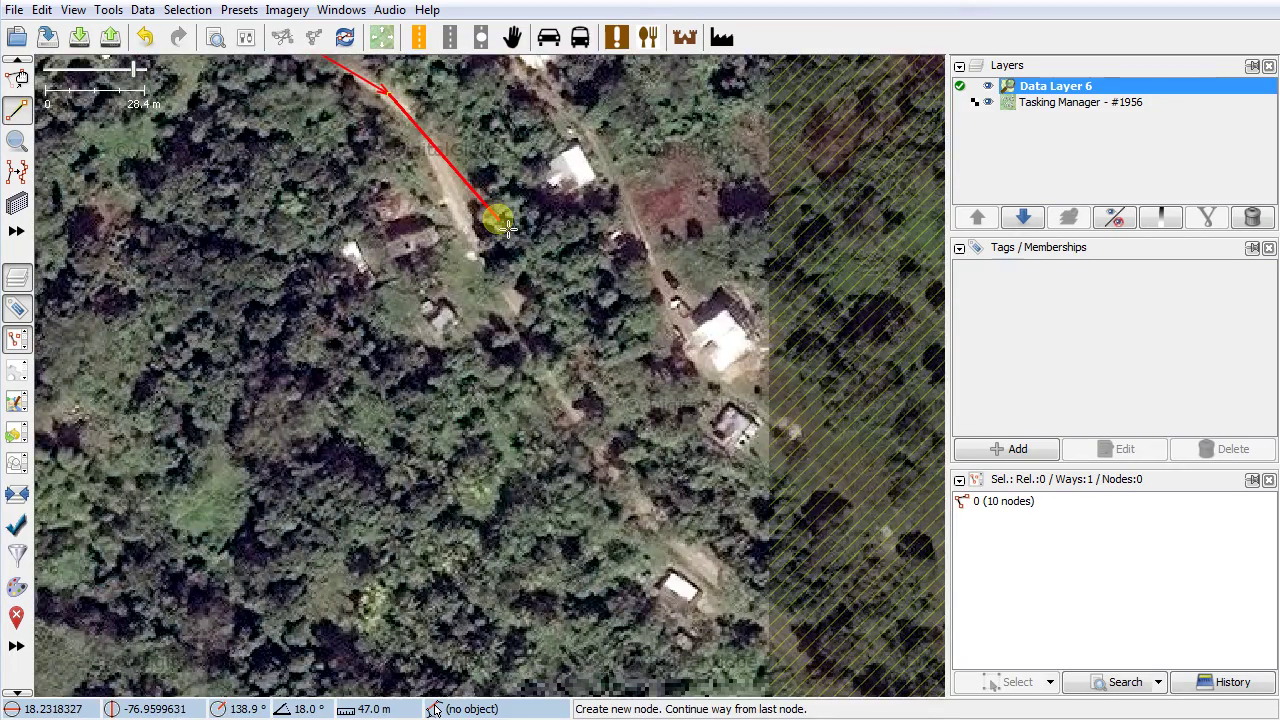
left_click(470, 228)
left_click(538, 356)
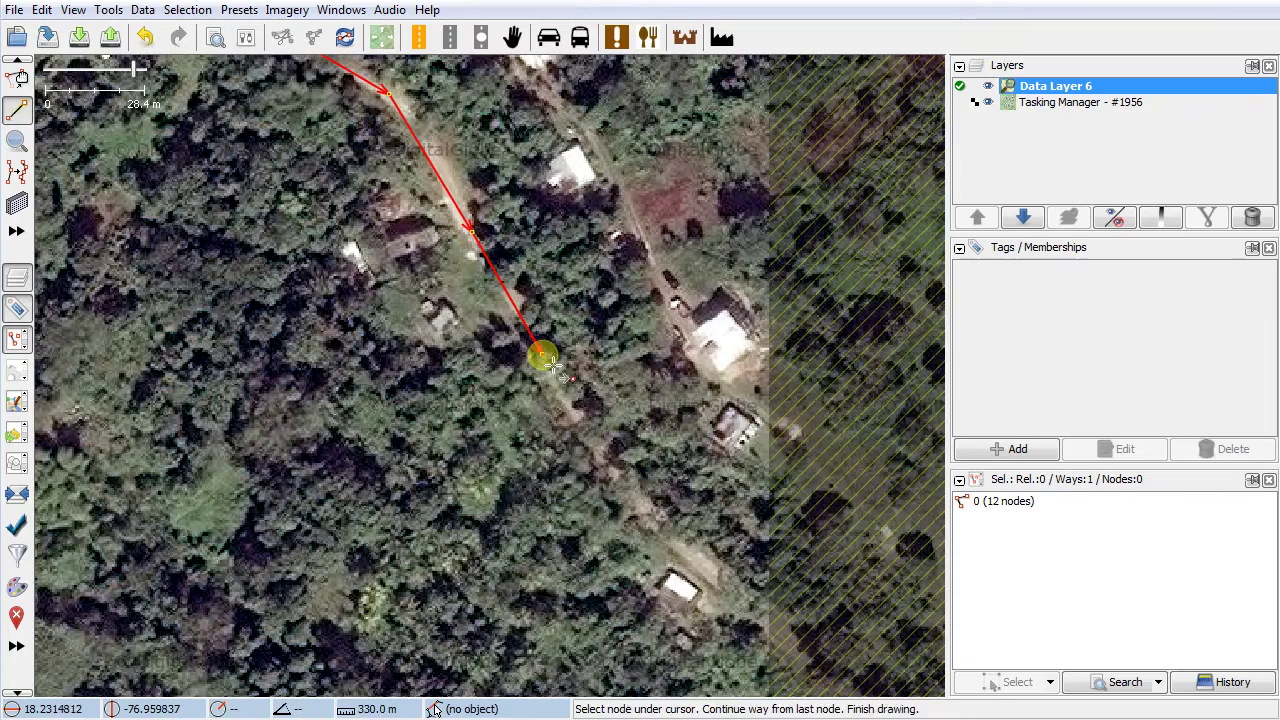
left_click(627, 491)
left_click_drag(694, 520, 529, 262)
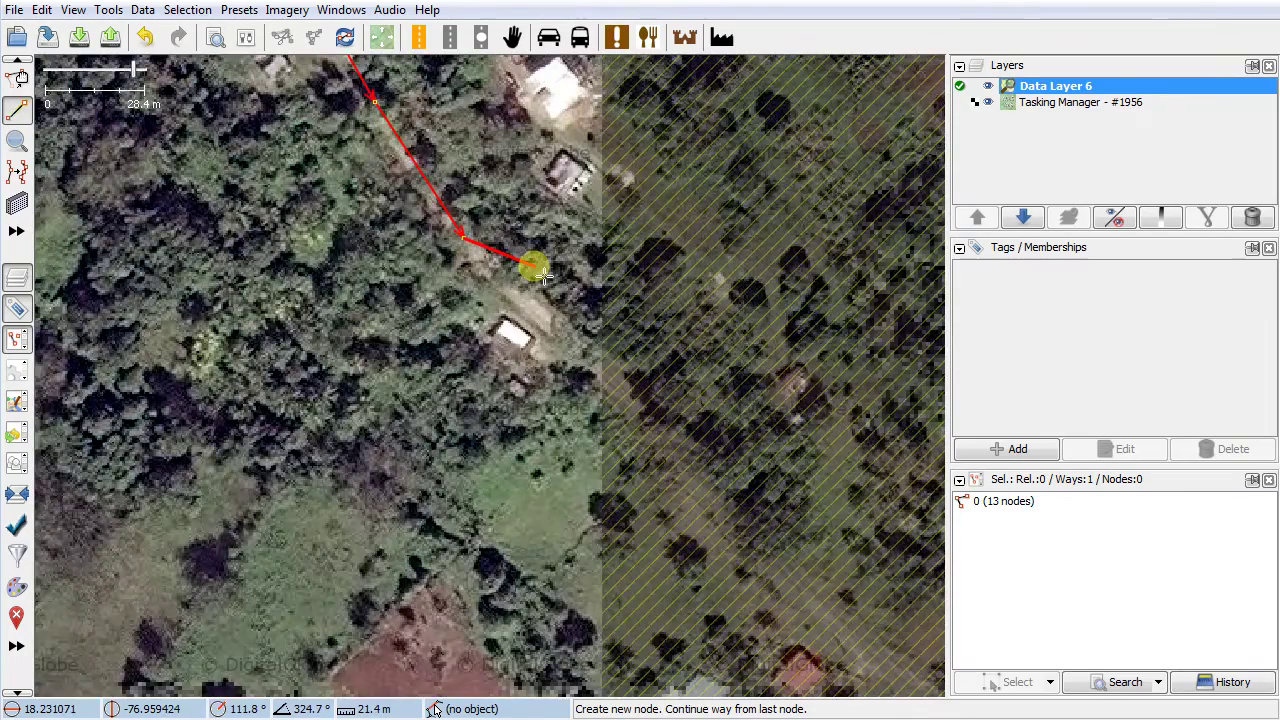
left_click(528, 323)
left_click(625, 395)
left_click_drag(760, 449, 616, 278)
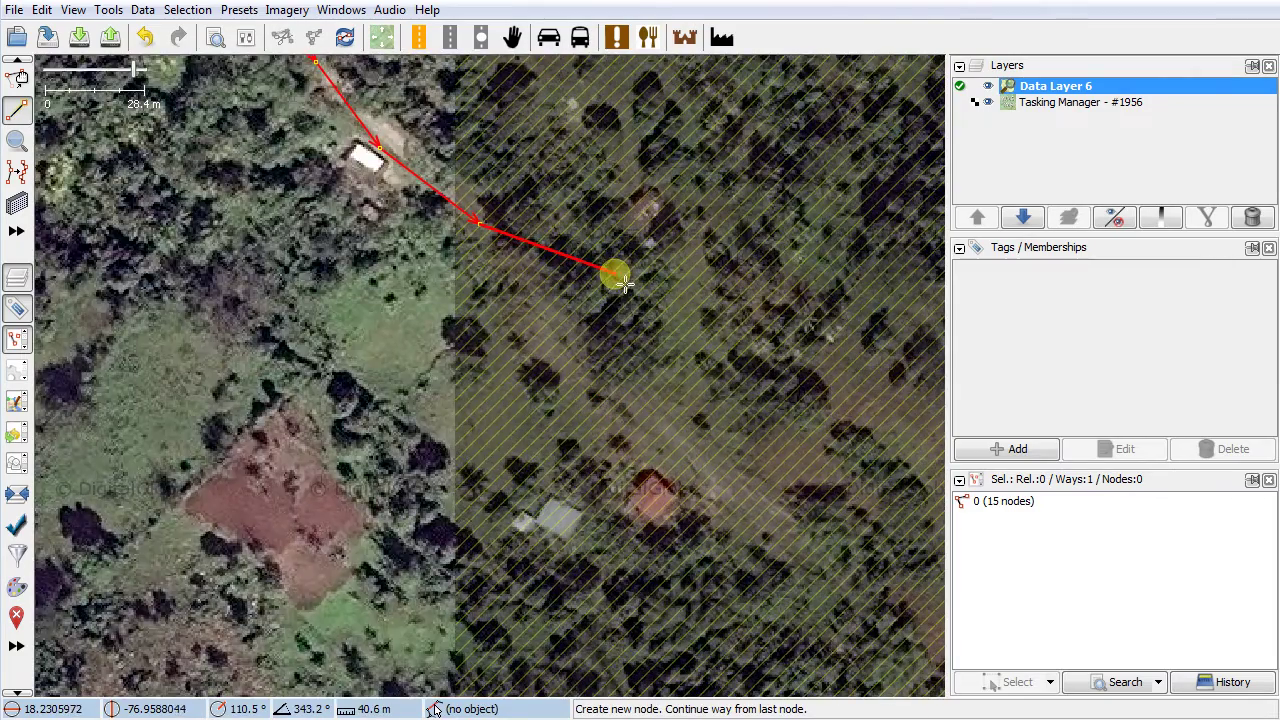
double_click(575, 333)
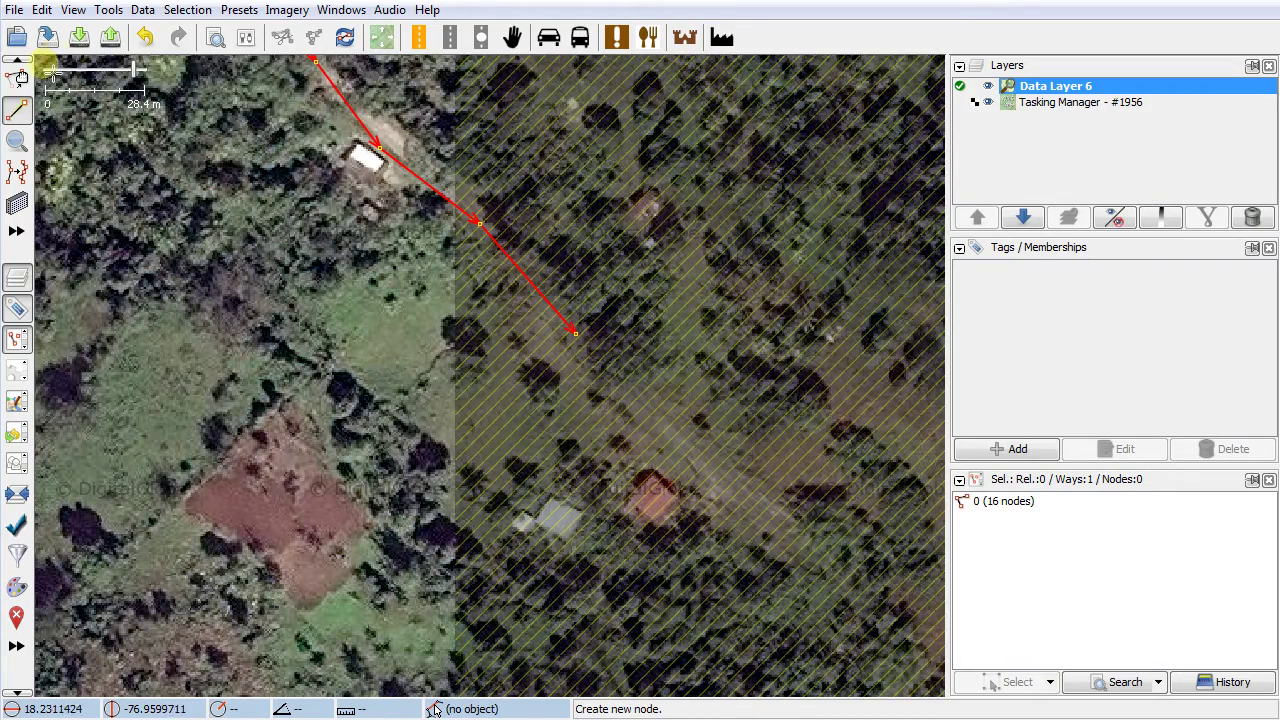
left_click(21, 85)
- Examine the imagery beyond the task boundary and the traced branch back to the fork to judge its road type
left_click_drag(710, 545, 498, 518)
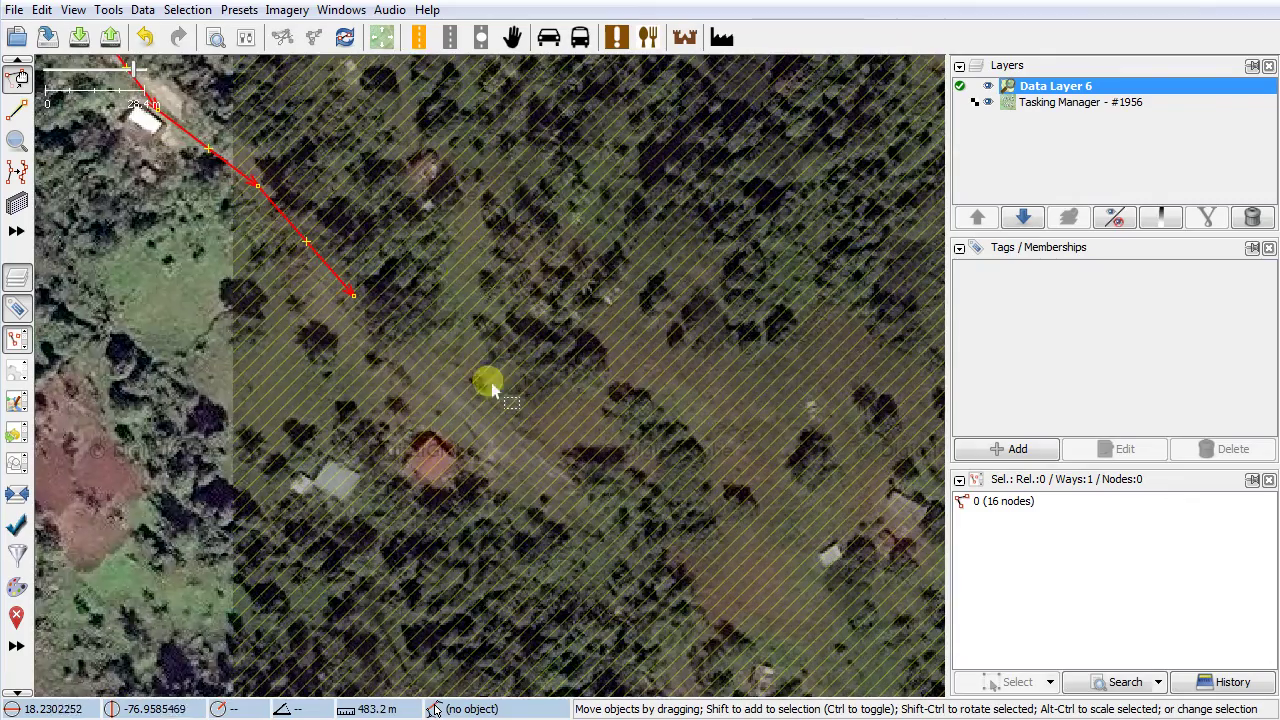
left_click_drag(523, 214, 775, 546)
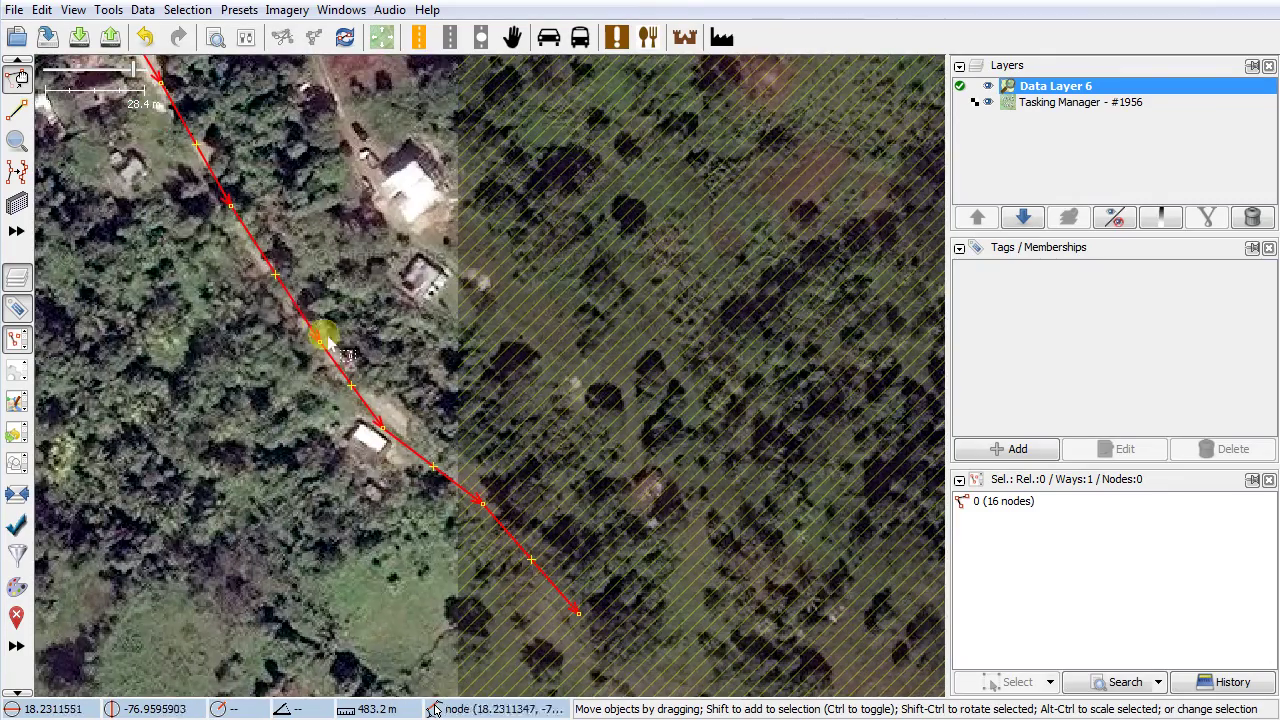
scroll(297, 357, "down", 1)
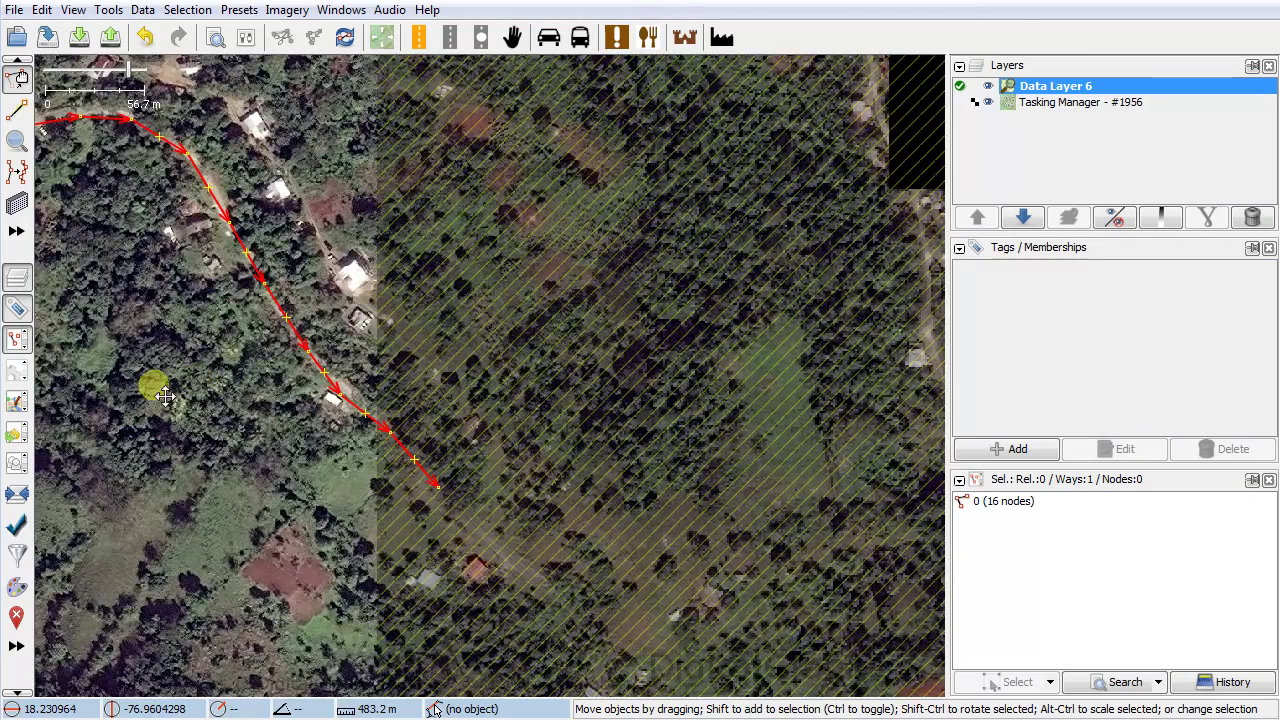
left_click_drag(151, 380, 460, 485)
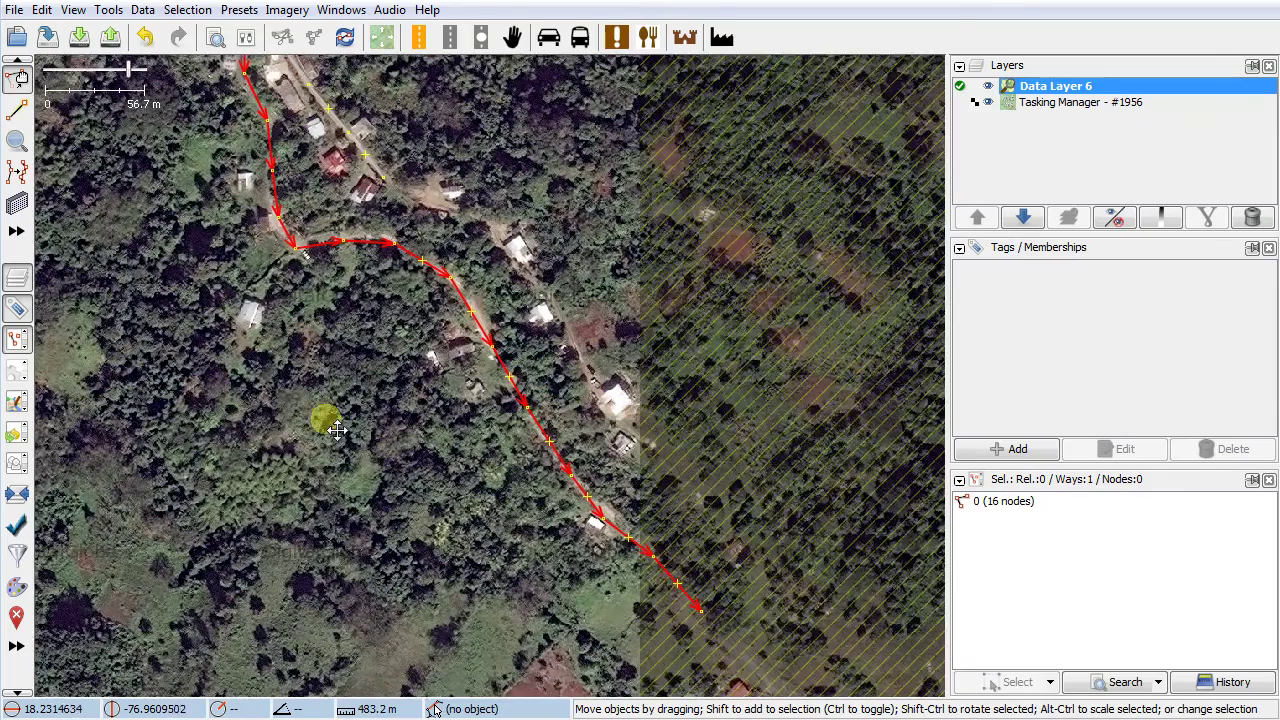
left_click_drag(326, 417, 503, 594)
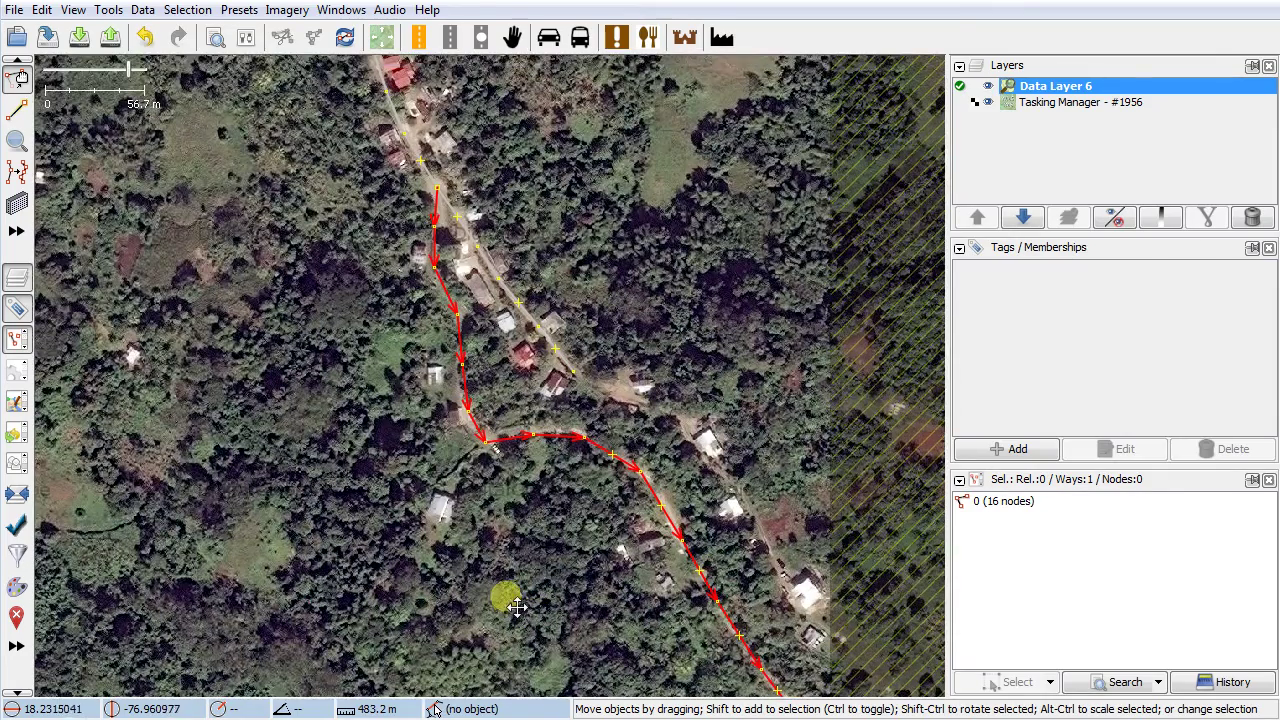
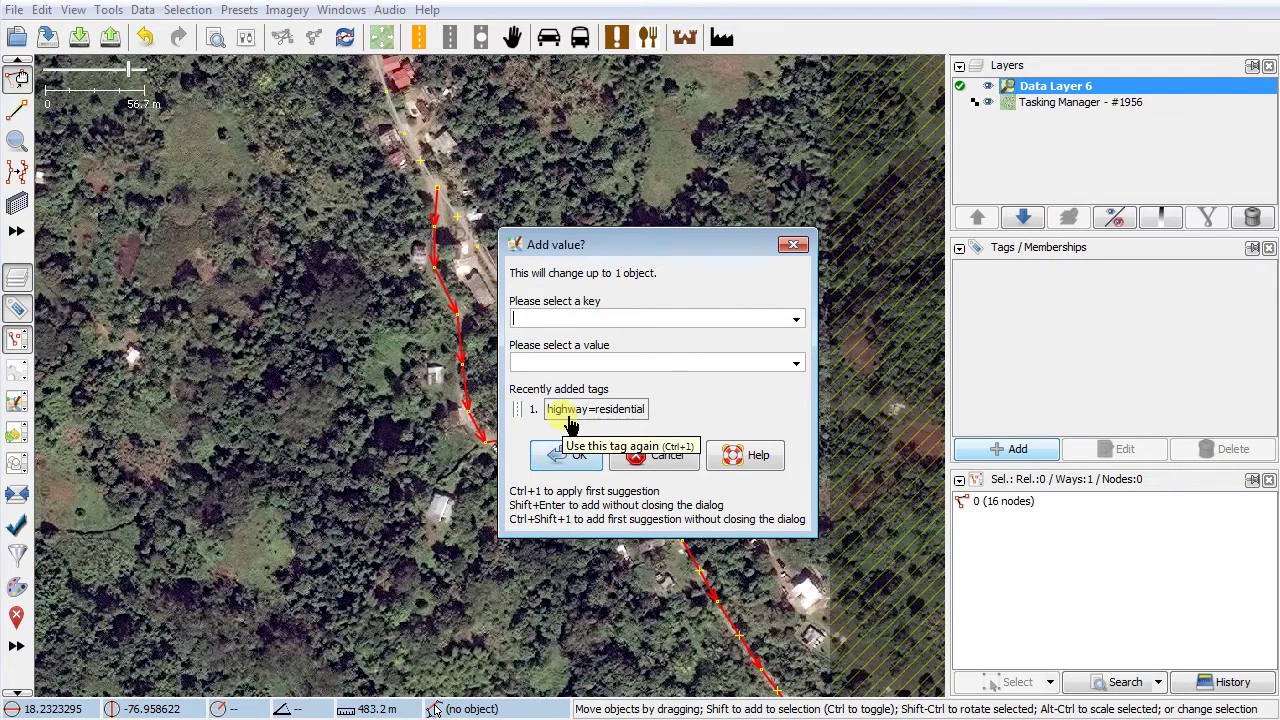
- Dismiss the tag entry, check the highway tag of the road north of the fork, and reselect the new branch
left_click(662, 456)
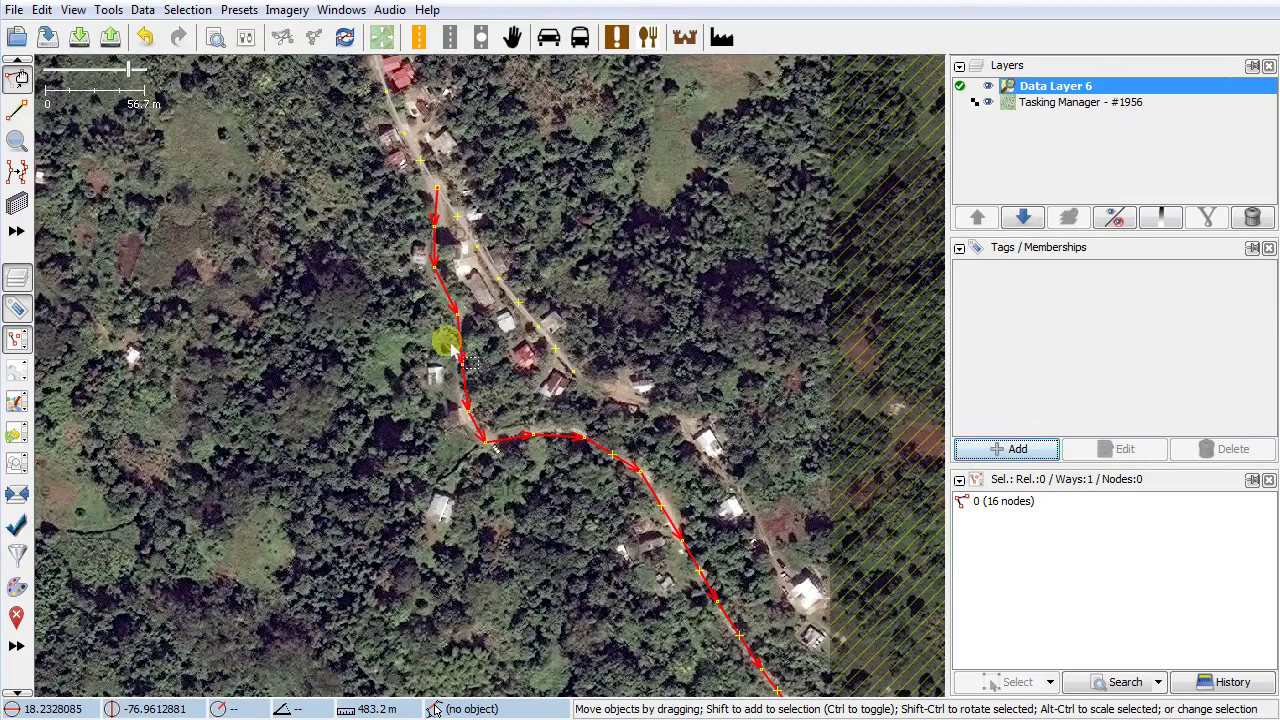
left_click(399, 129)
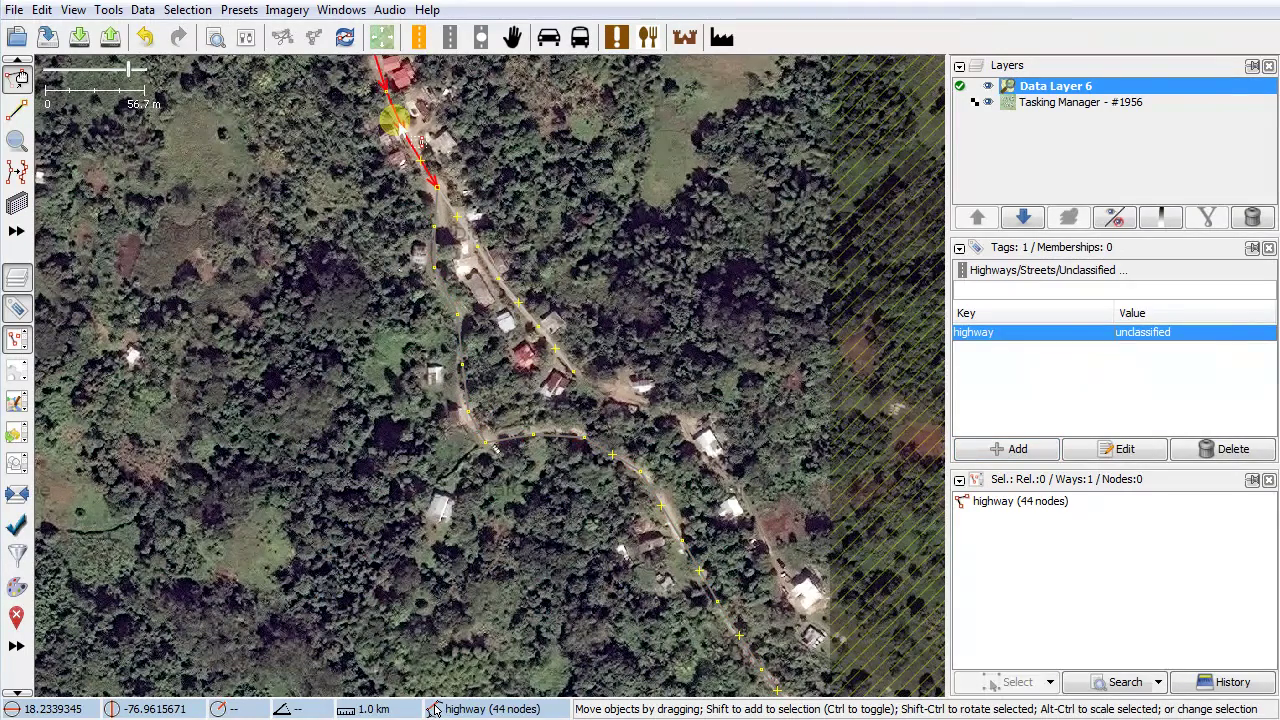
left_click(481, 438)
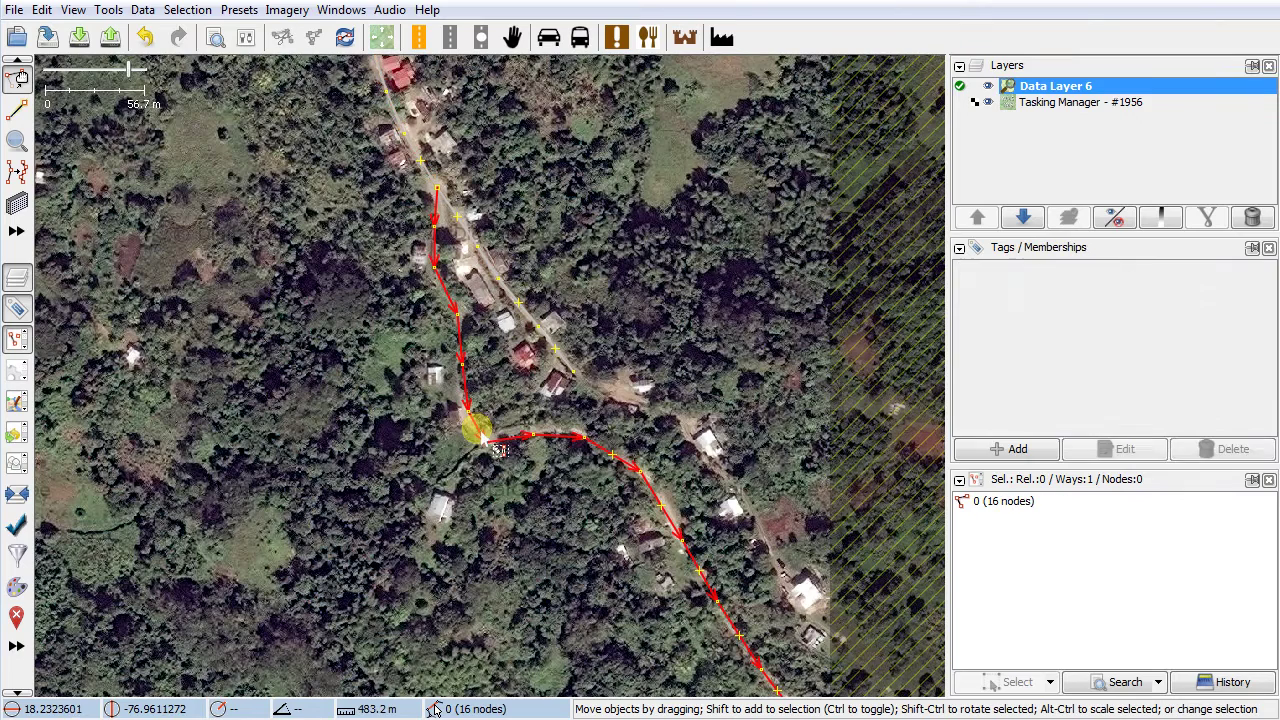
left_click(1012, 452)
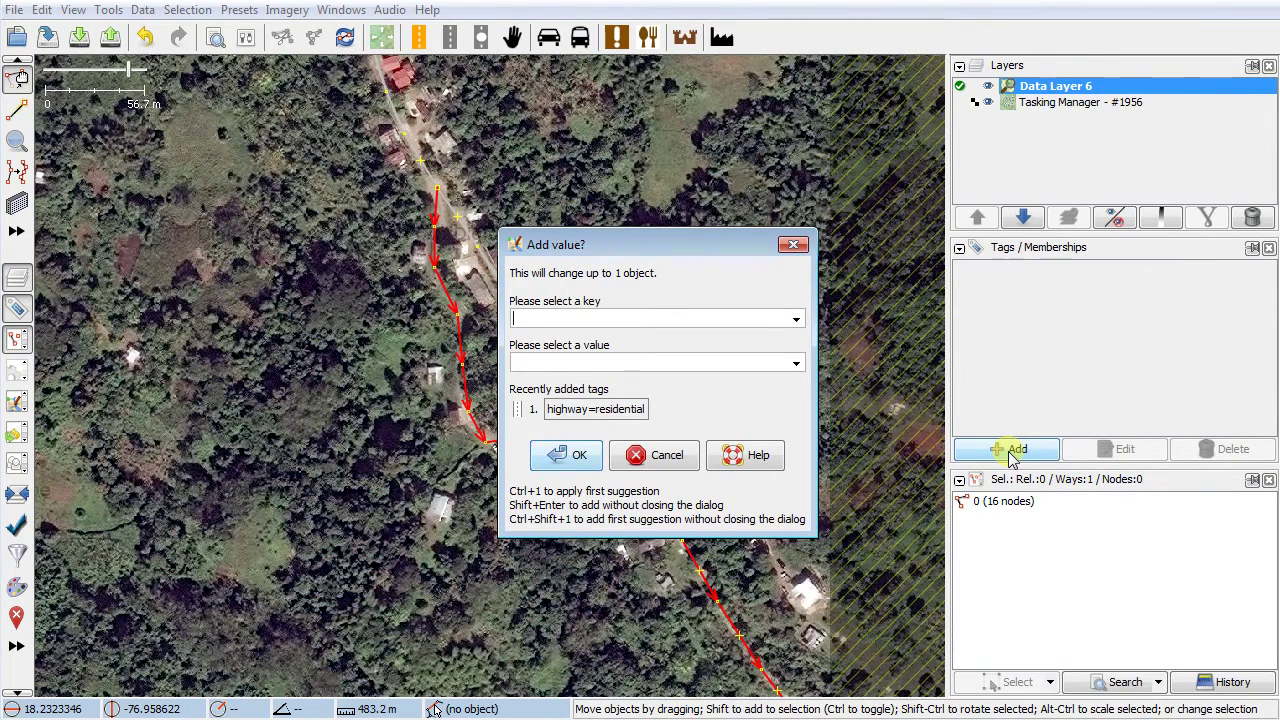
left_click(794, 320)
mouse_move(800, 346)
left_mouse_down()
mouse_move(801, 371)
mouse_move(798, 357)
left_mouse_up()
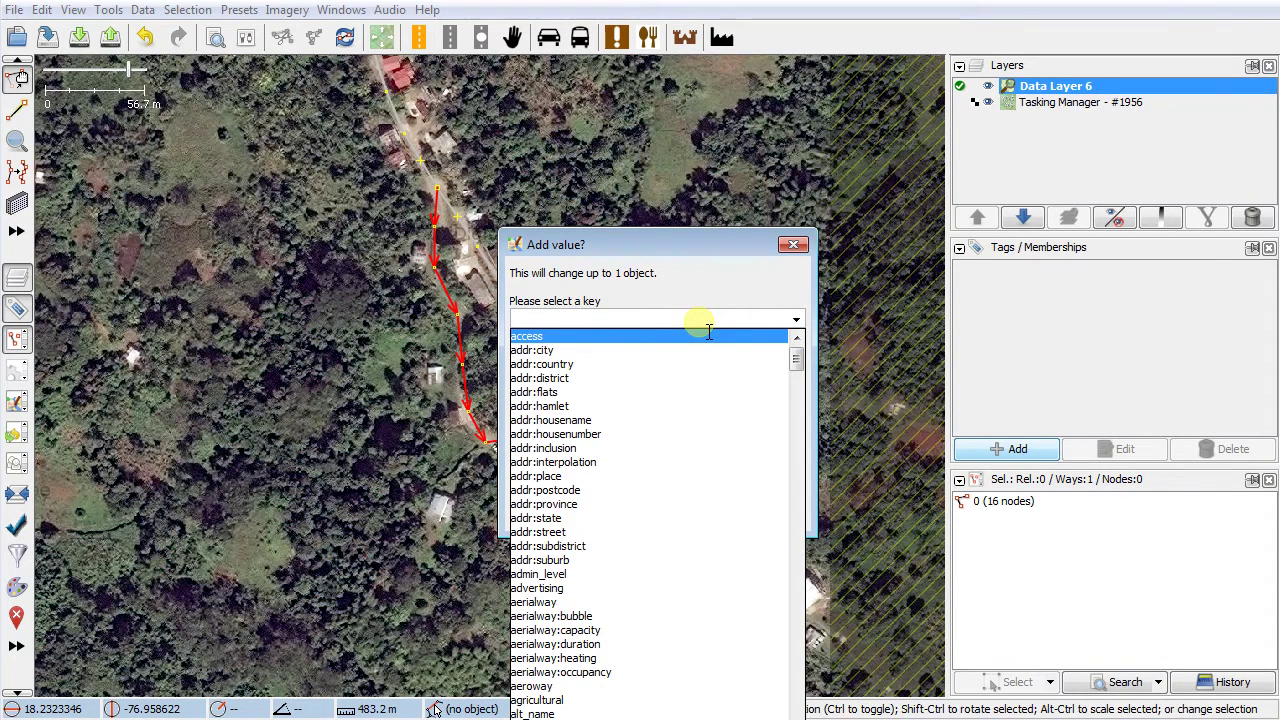
type("hi")
key("Escape")
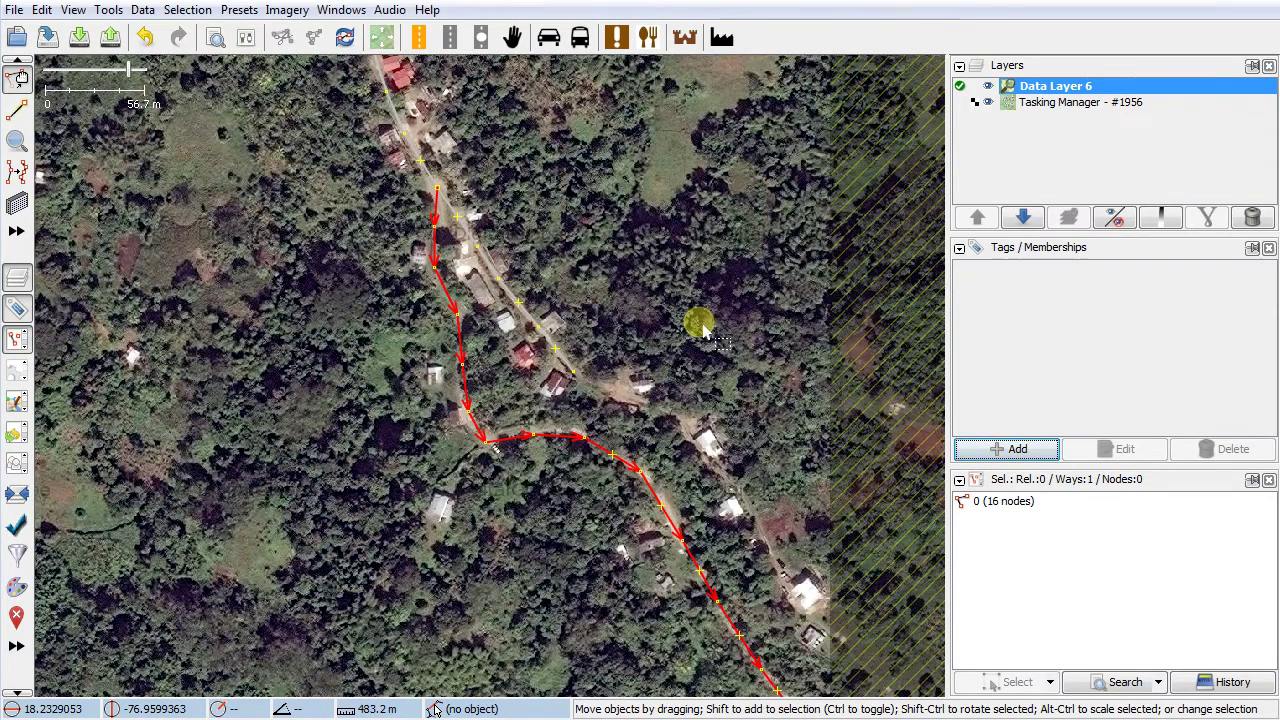
- Add the tag highway=unclassified to the new branch, then reselect the branch to check its tag
left_click(1000, 449)
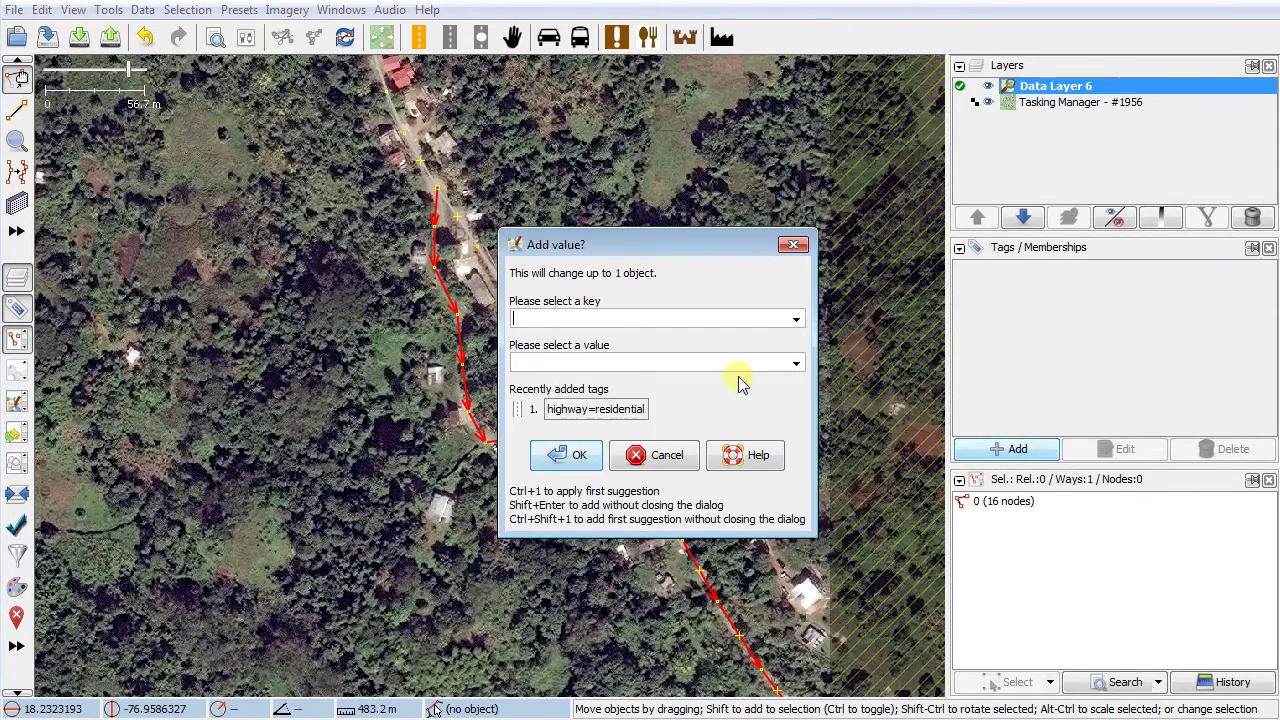
type("highway")
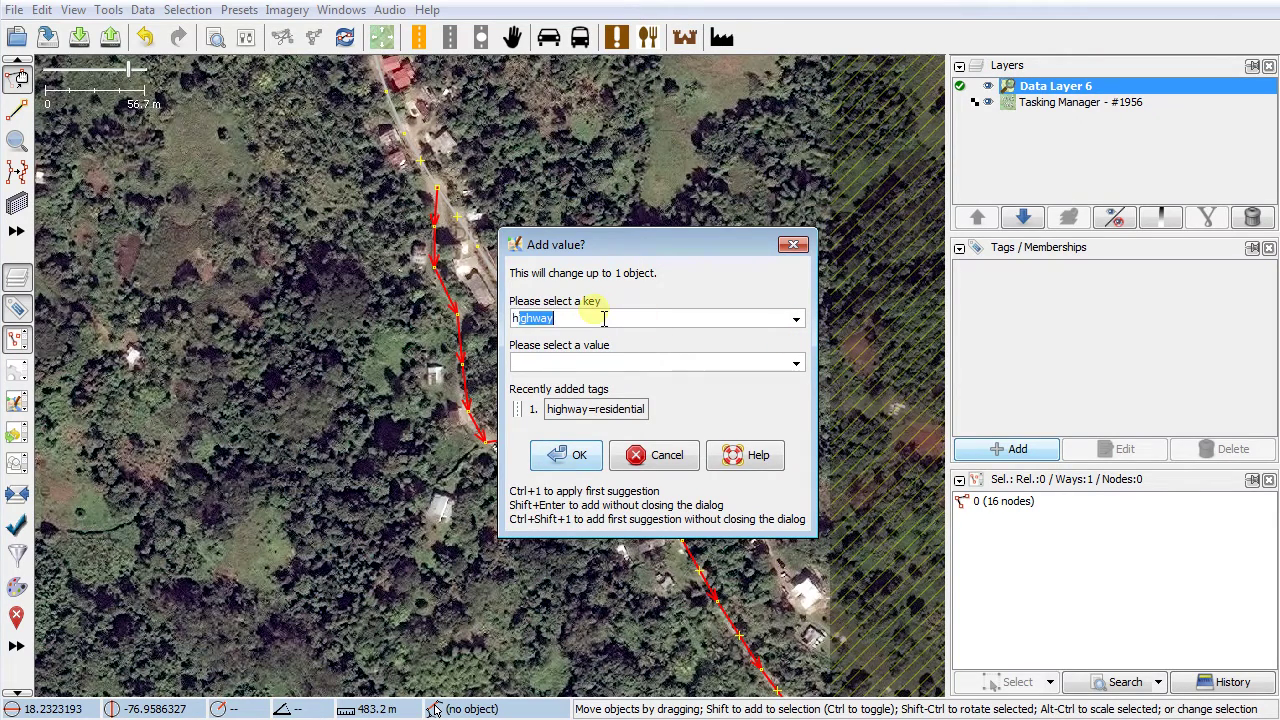
key("Tab")
type("u")
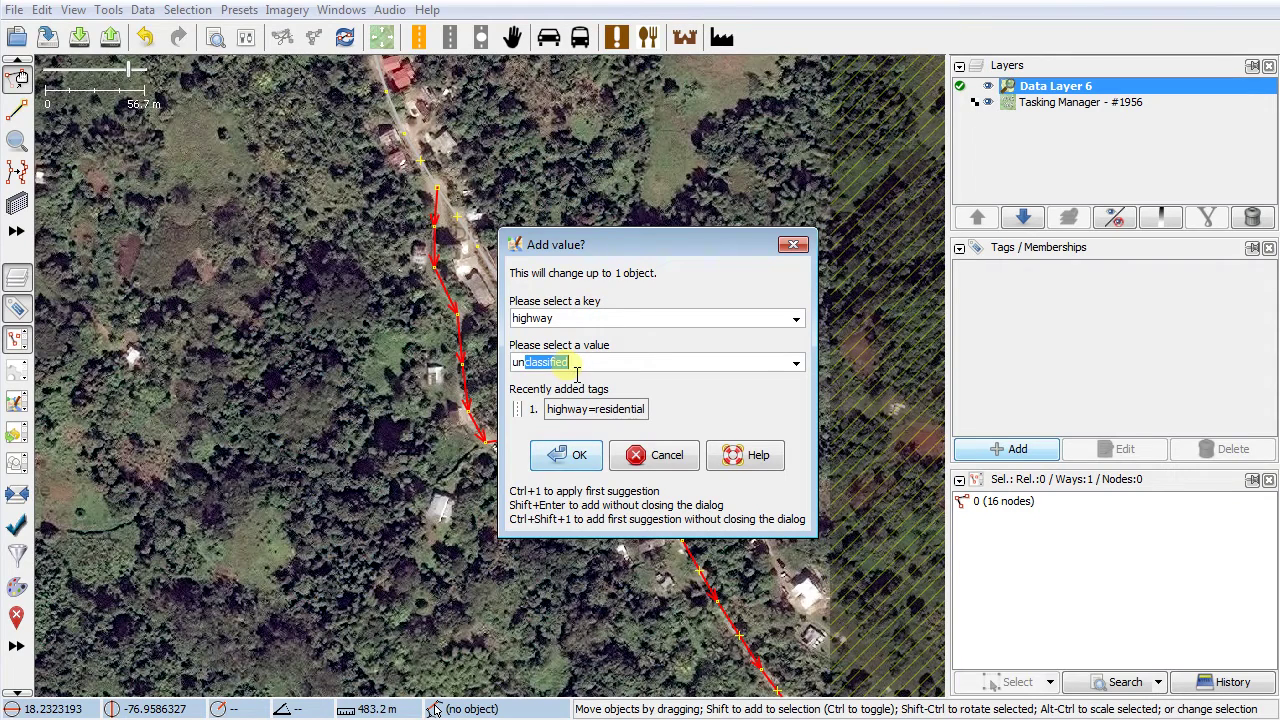
left_click(569, 455)
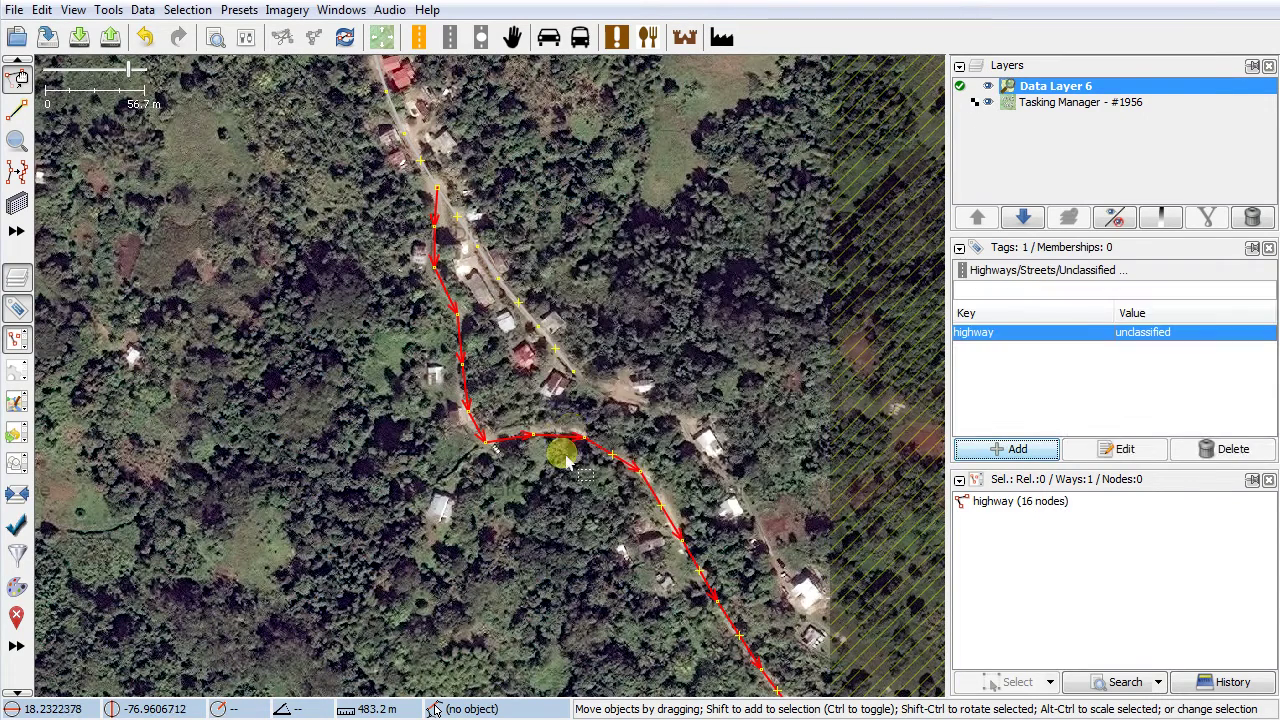
left_click_drag(475, 420, 712, 236)
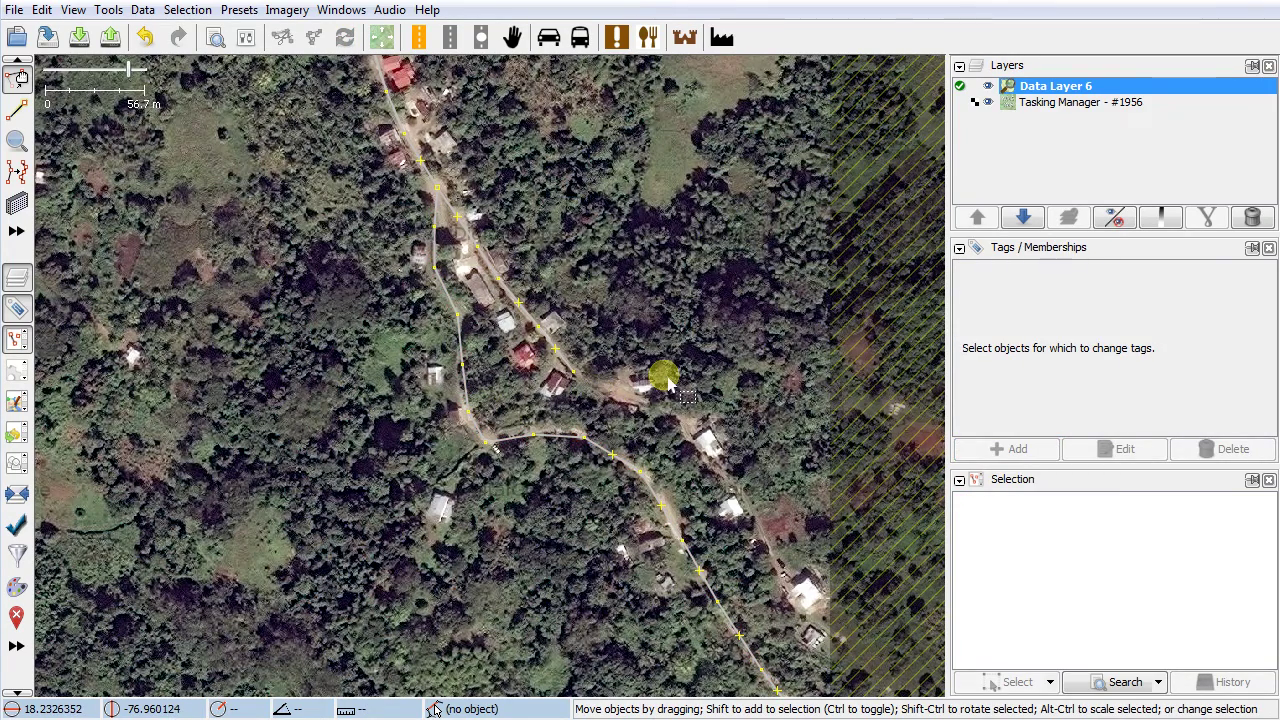
left_click(465, 375)
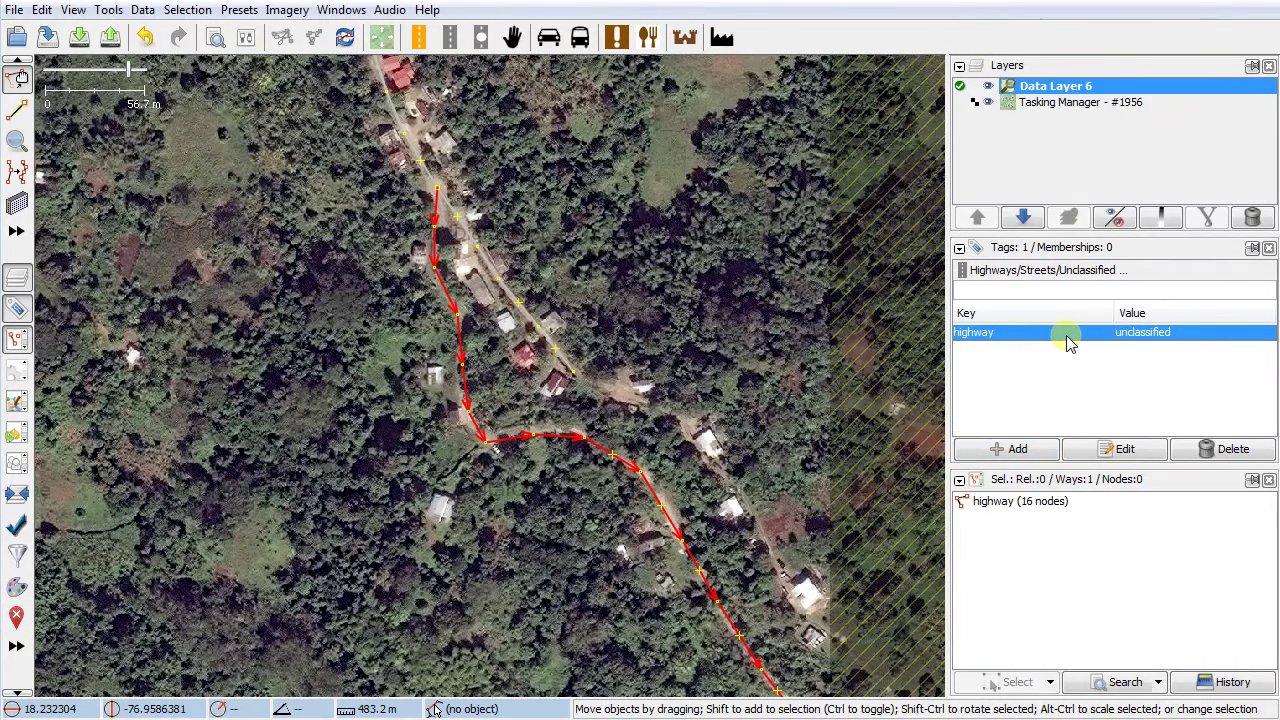
- Start a new way at the main road's bend beside the houses and trace the dirt side road southwest past the clearing
left_click_drag(766, 449, 740, 352)
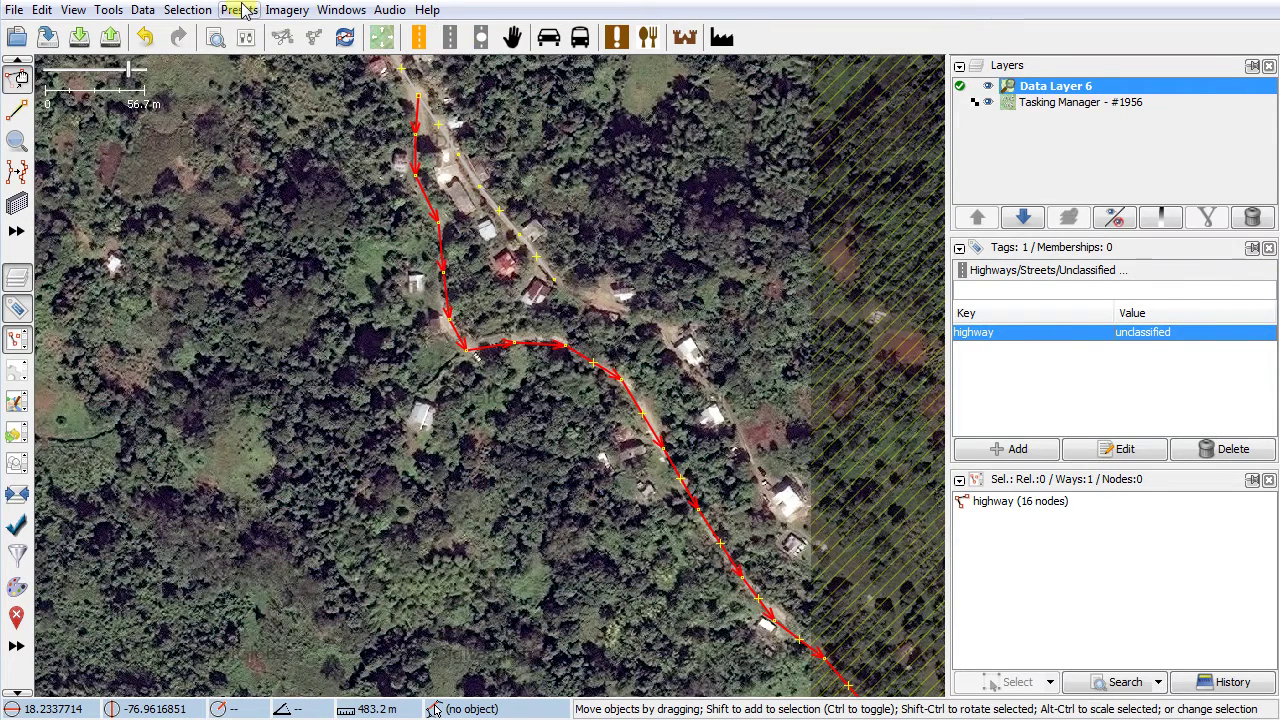
scroll(295, 395, "down", 2)
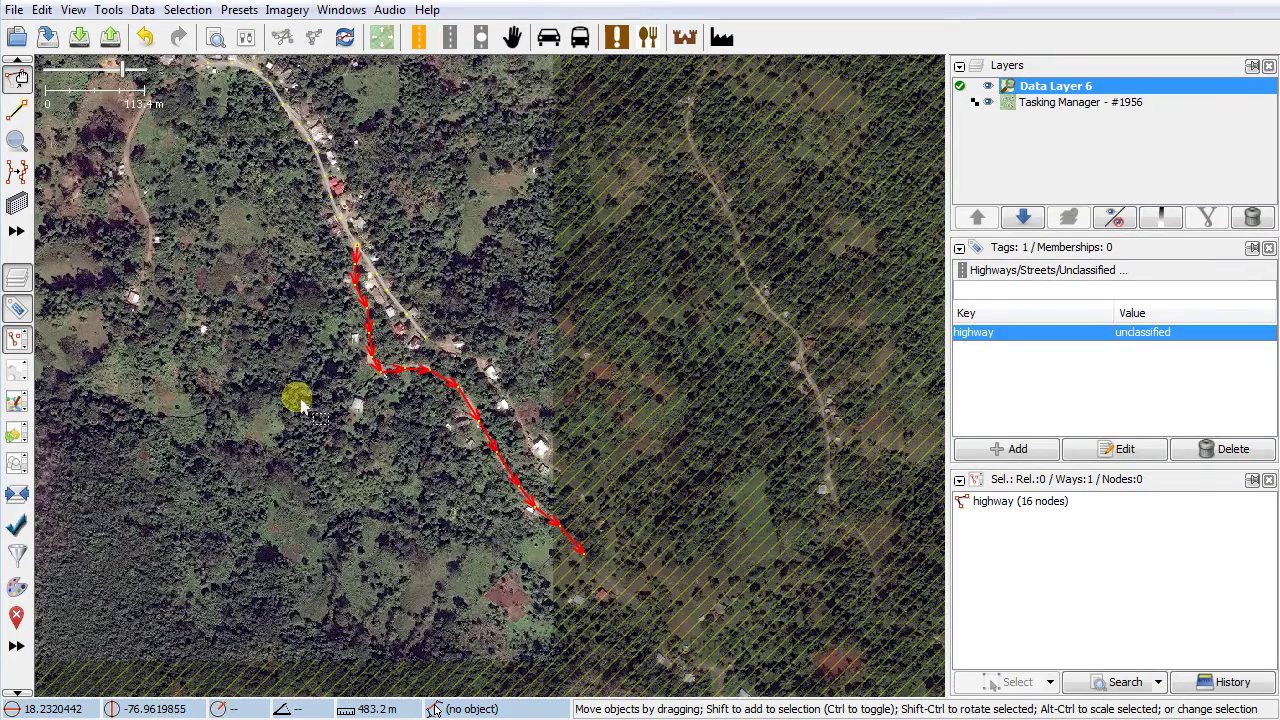
left_click_drag(240, 251, 481, 452)
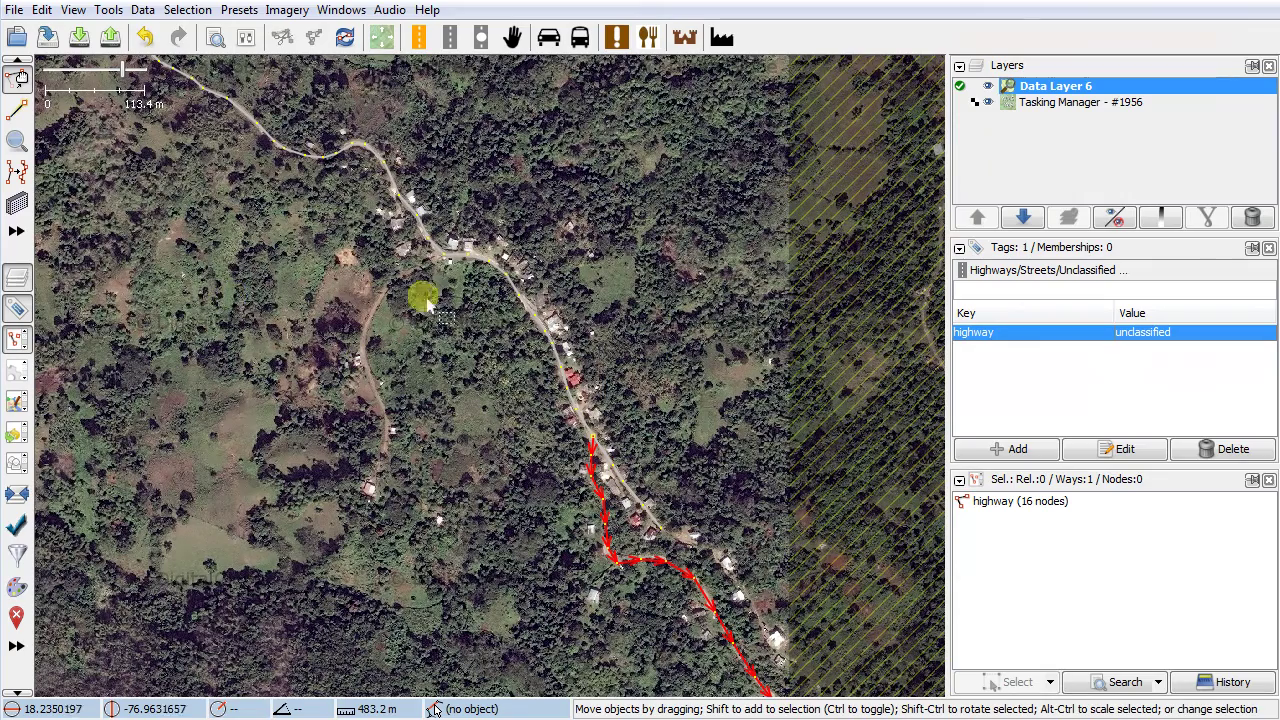
left_click_drag(415, 305, 450, 310)
scroll(450, 310, "up", 2)
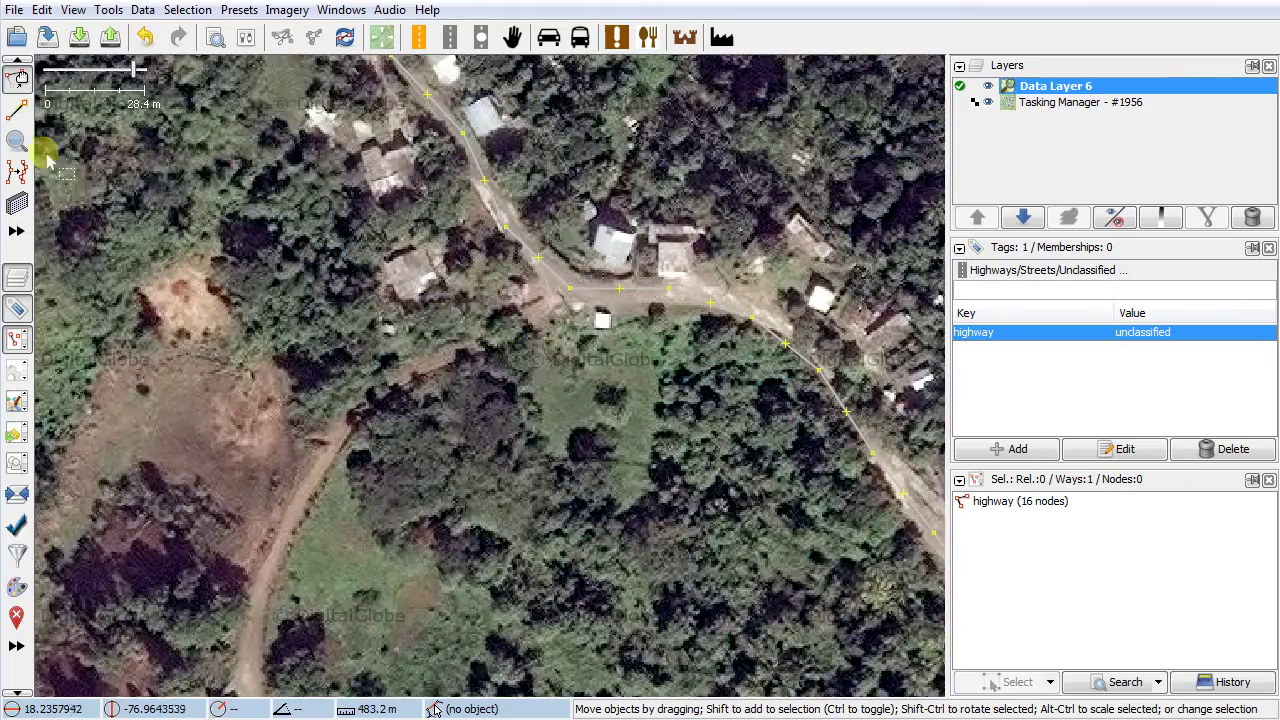
left_click(16, 108)
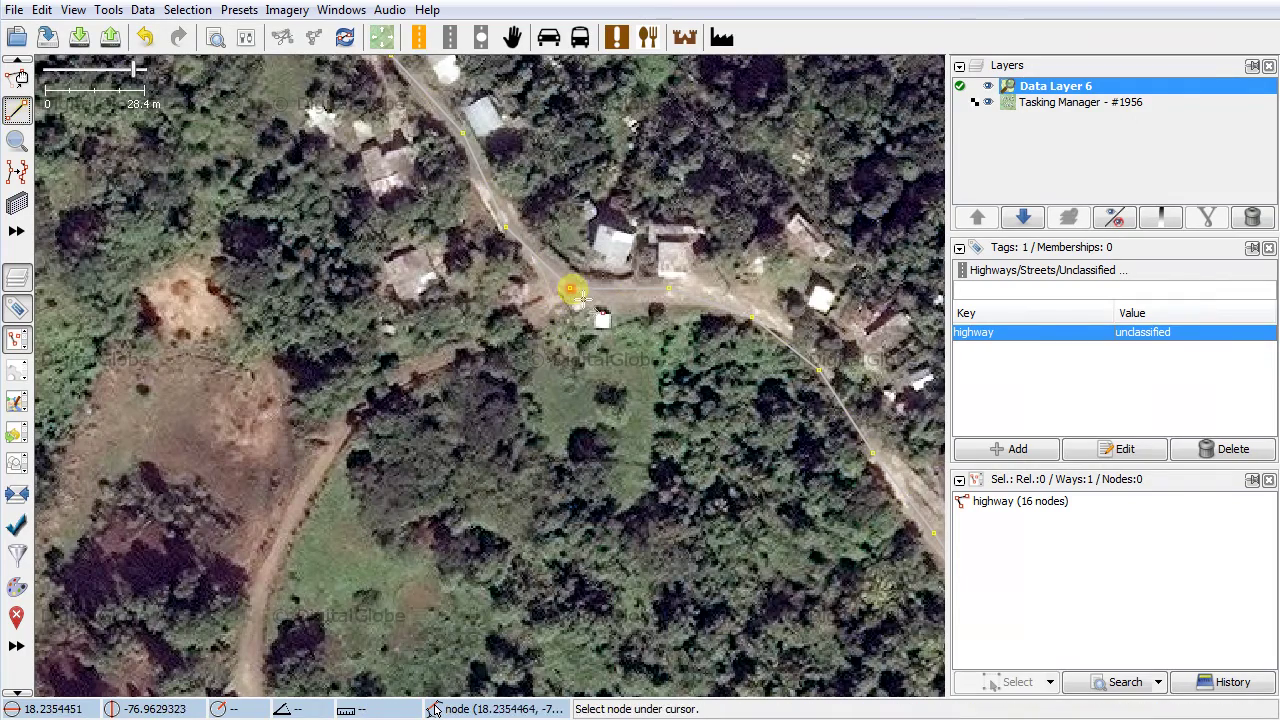
left_click(567, 291)
left_click(427, 385)
left_click(330, 472)
left_click_drag(466, 537, 646, 171)
left_click(454, 174)
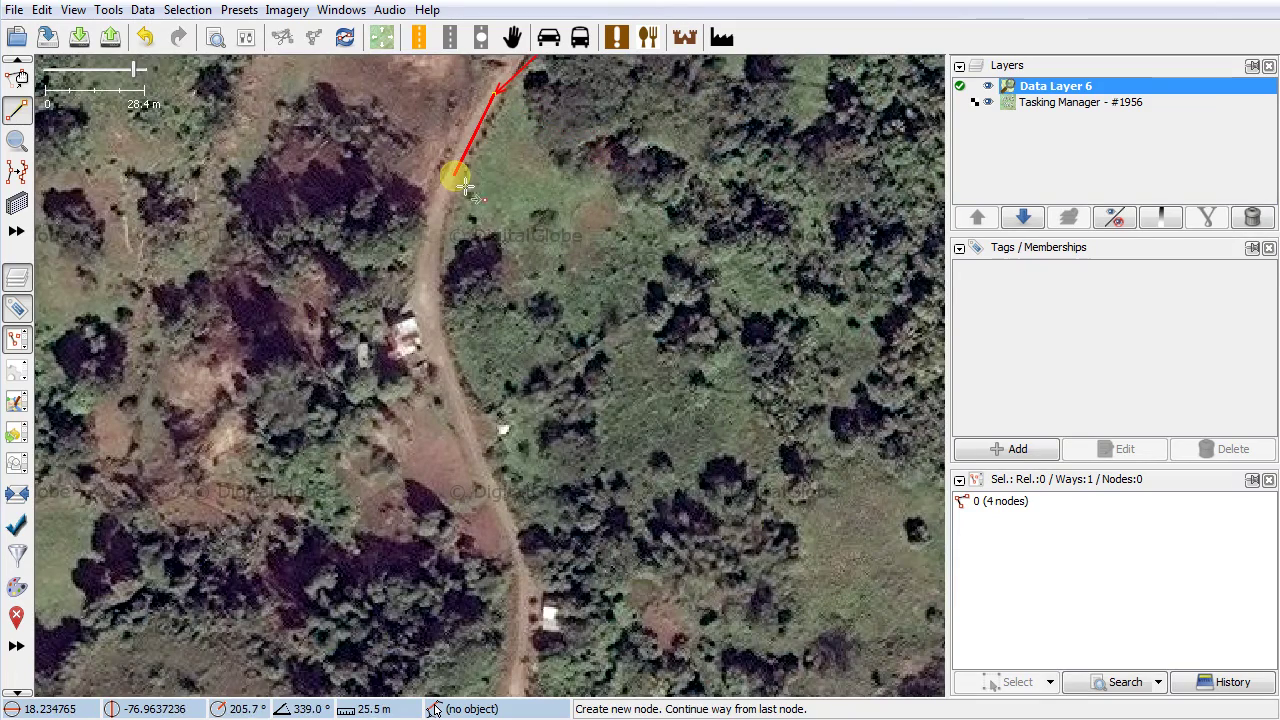
- Continue the way south along the dirt road and end it at the pale-roofed house, about 305 m long in total
left_click(422, 296)
left_click(451, 389)
left_click_drag(590, 432, 600, 172)
left_click(494, 246)
left_click(522, 340)
left_click(518, 444)
left_click_drag(663, 466, 718, 310)
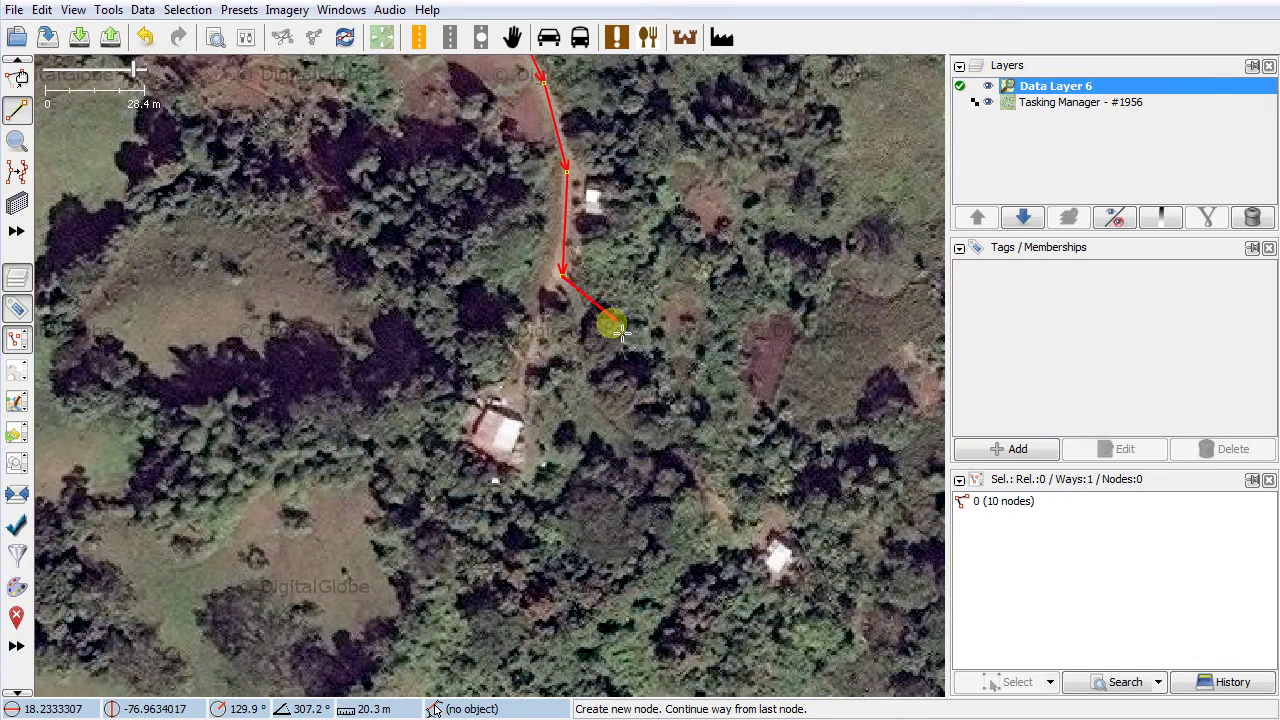
left_click(520, 396)
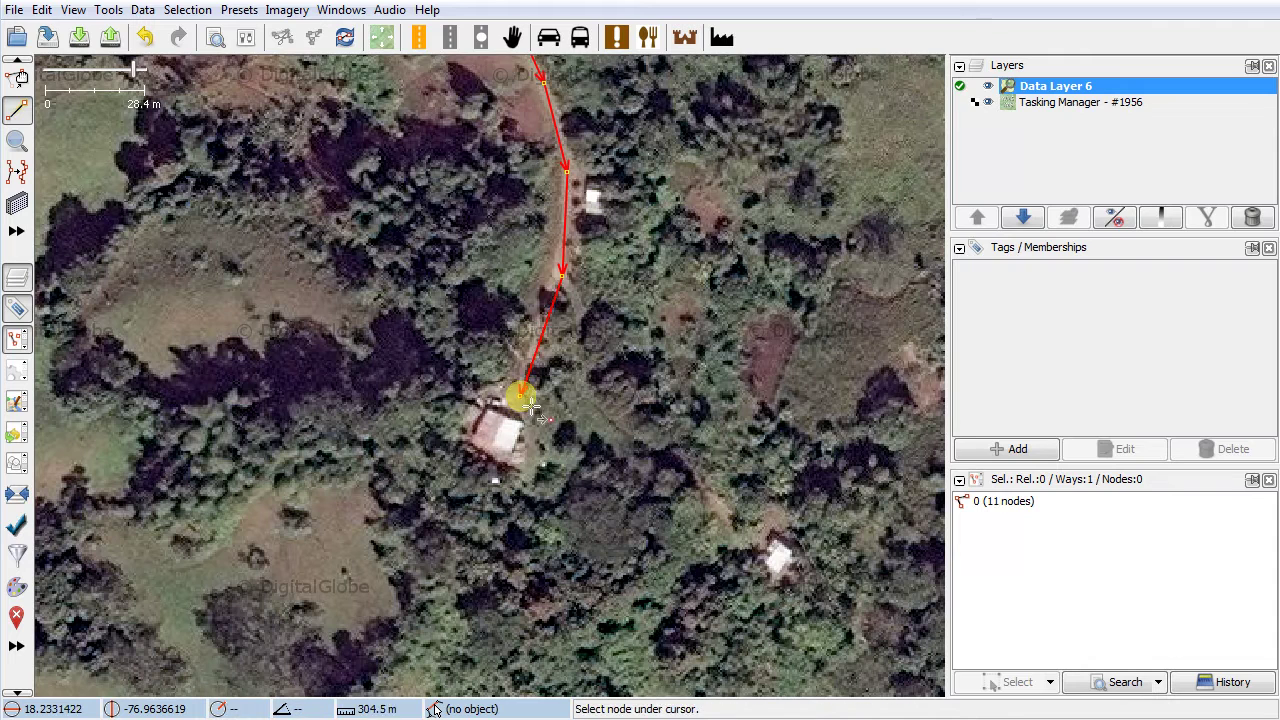
- Add the tag highway=residential to the new side road, deselect it, and bring the whole task area into view
left_click(1006, 449)
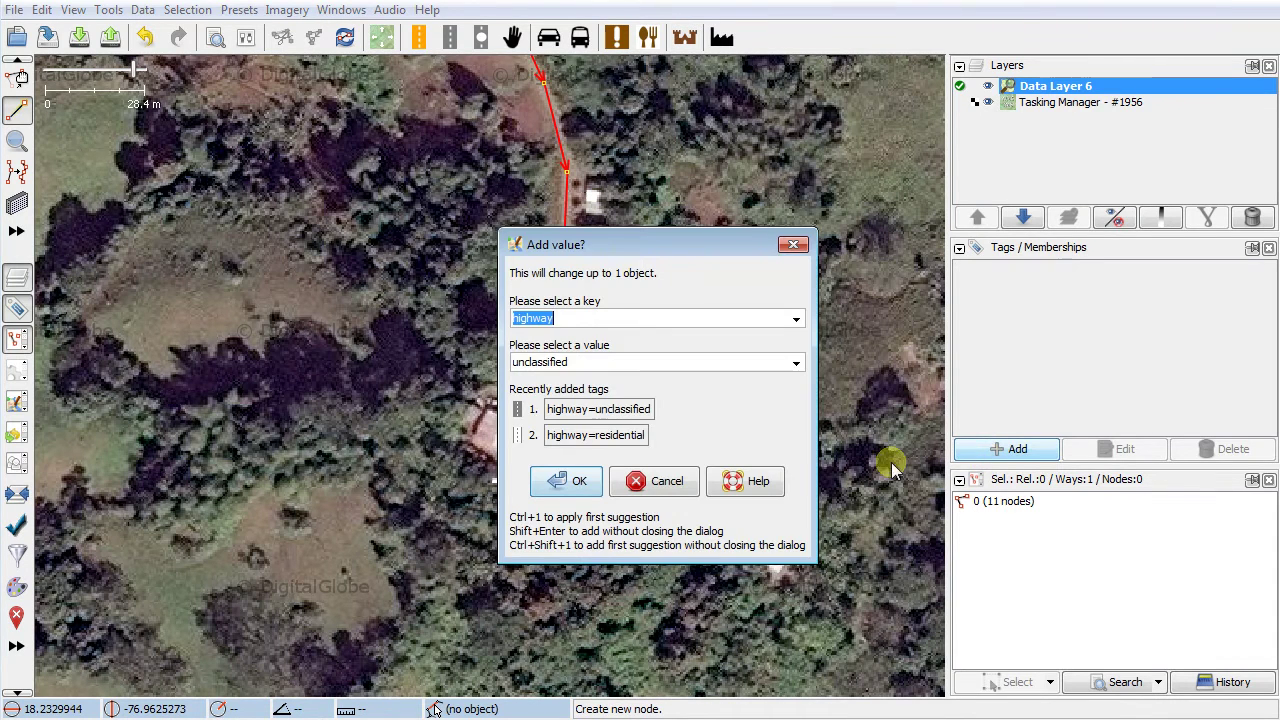
left_click(585, 440)
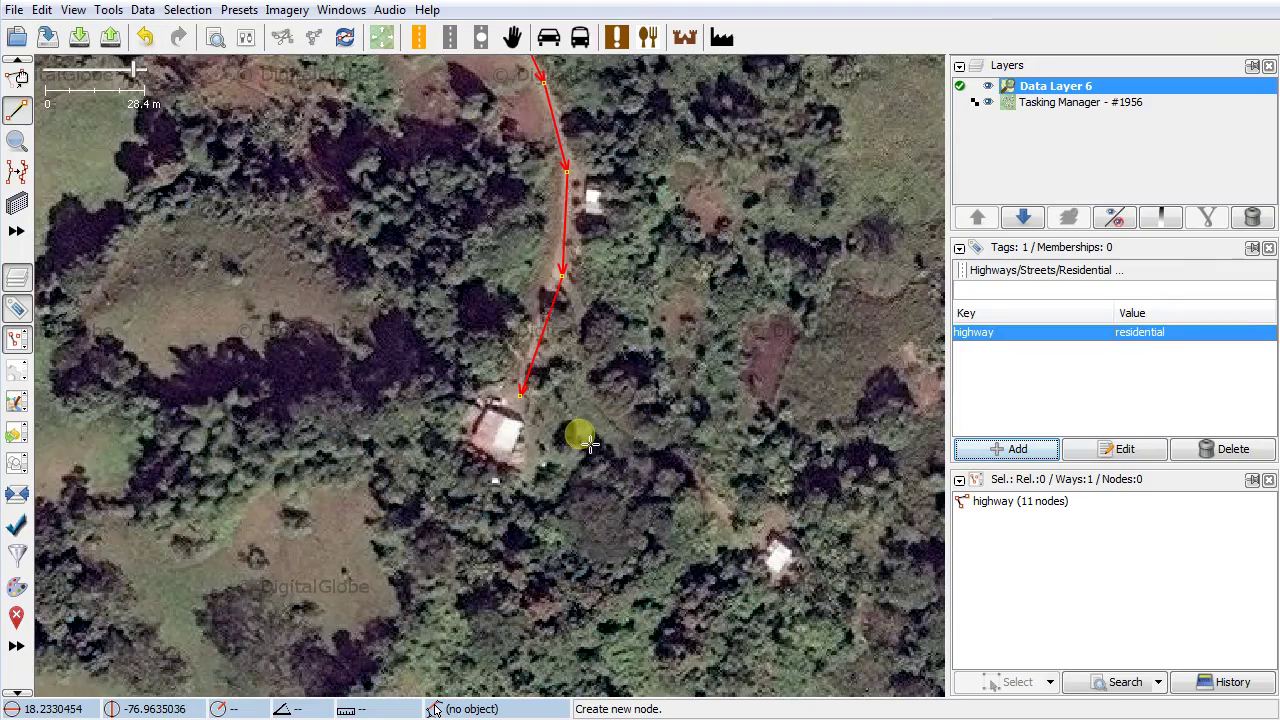
scroll(610, 437, "down", 3)
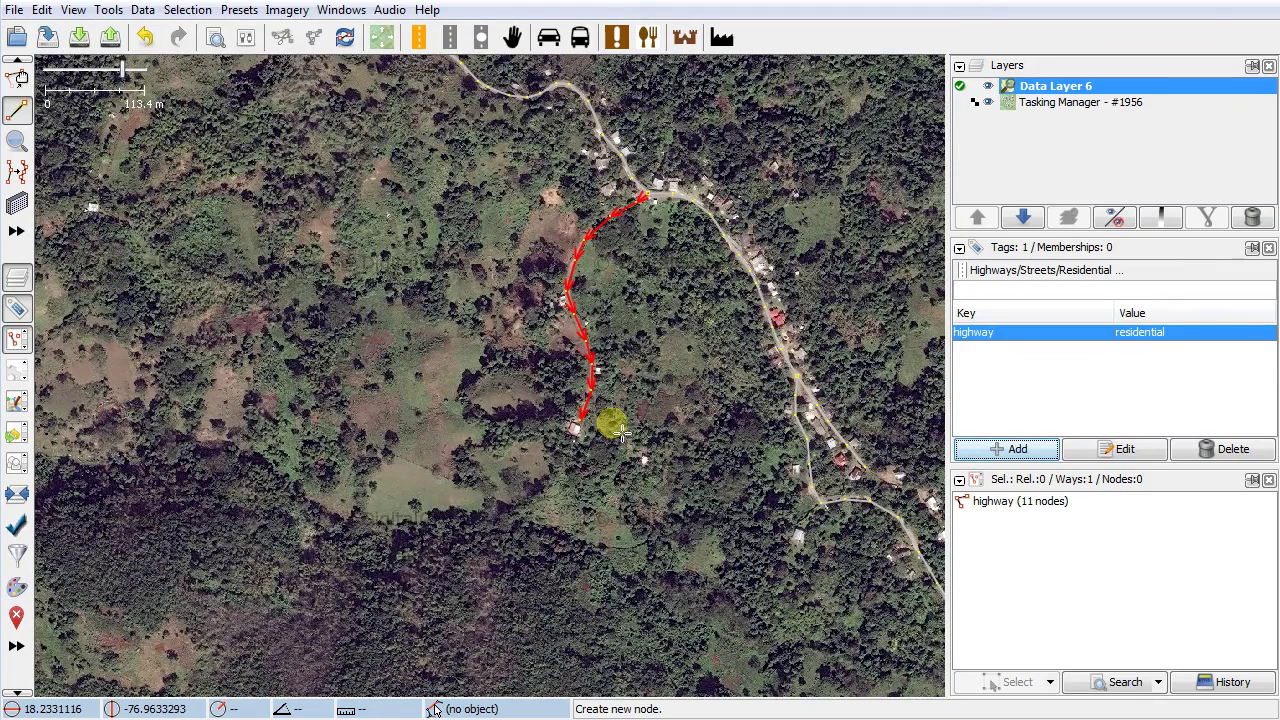
key("Escape")
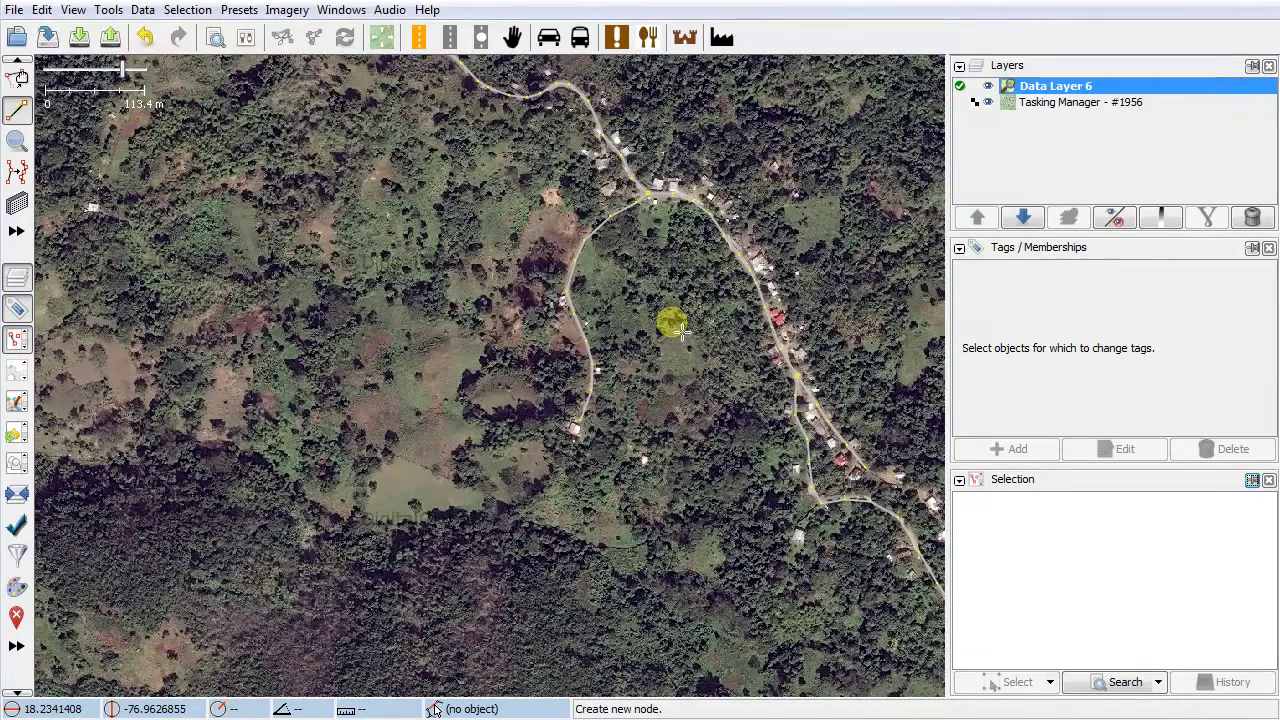
key("s")
mouse_move(671, 320)
left_mouse_down()
mouse_move(581, 388)
mouse_move(580, 374)
mouse_move(608, 440)
mouse_move(604, 418)
left_mouse_up()
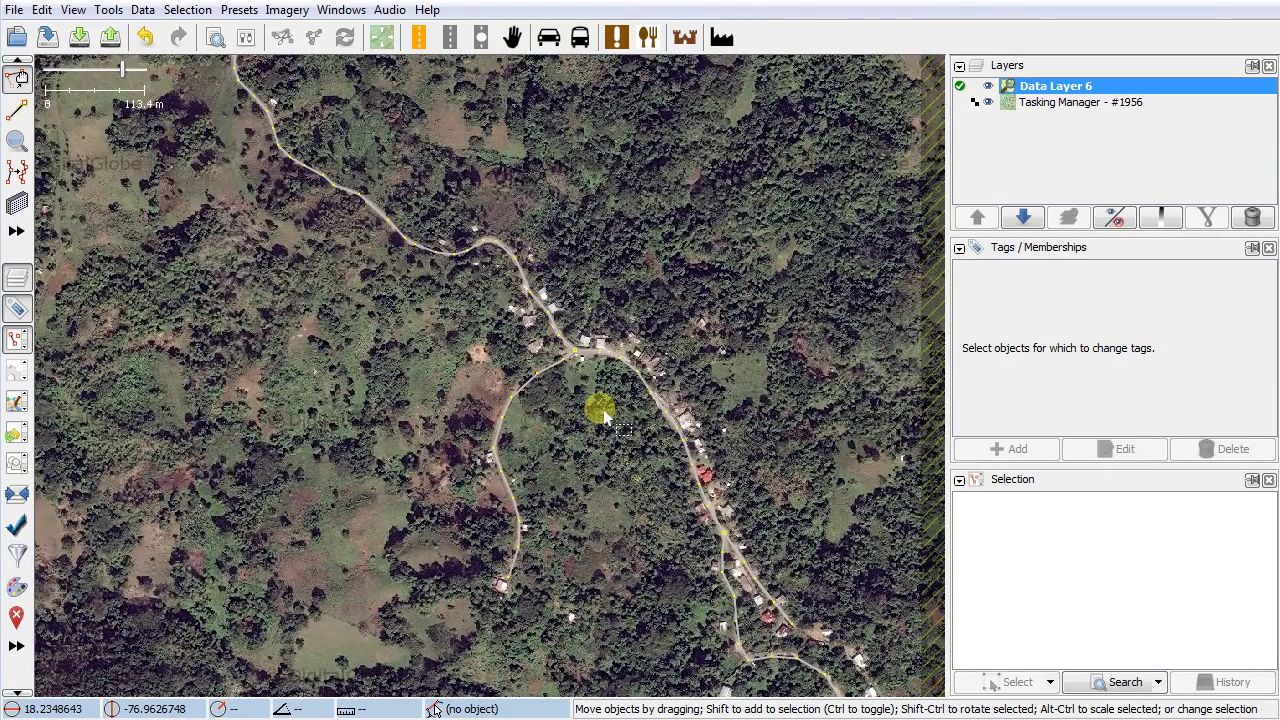
key("minus")
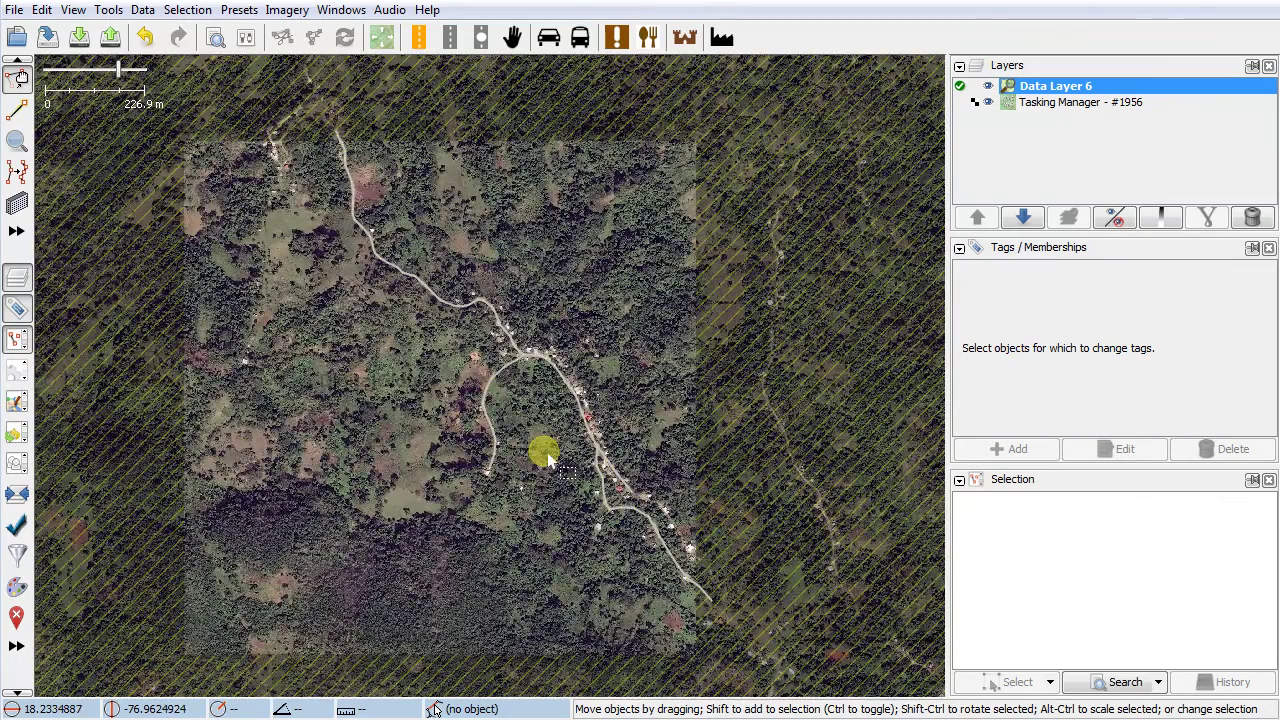
- Start uploading the data, review the unnamed-way validation warnings, and continue the upload despite them
left_click(112, 40)
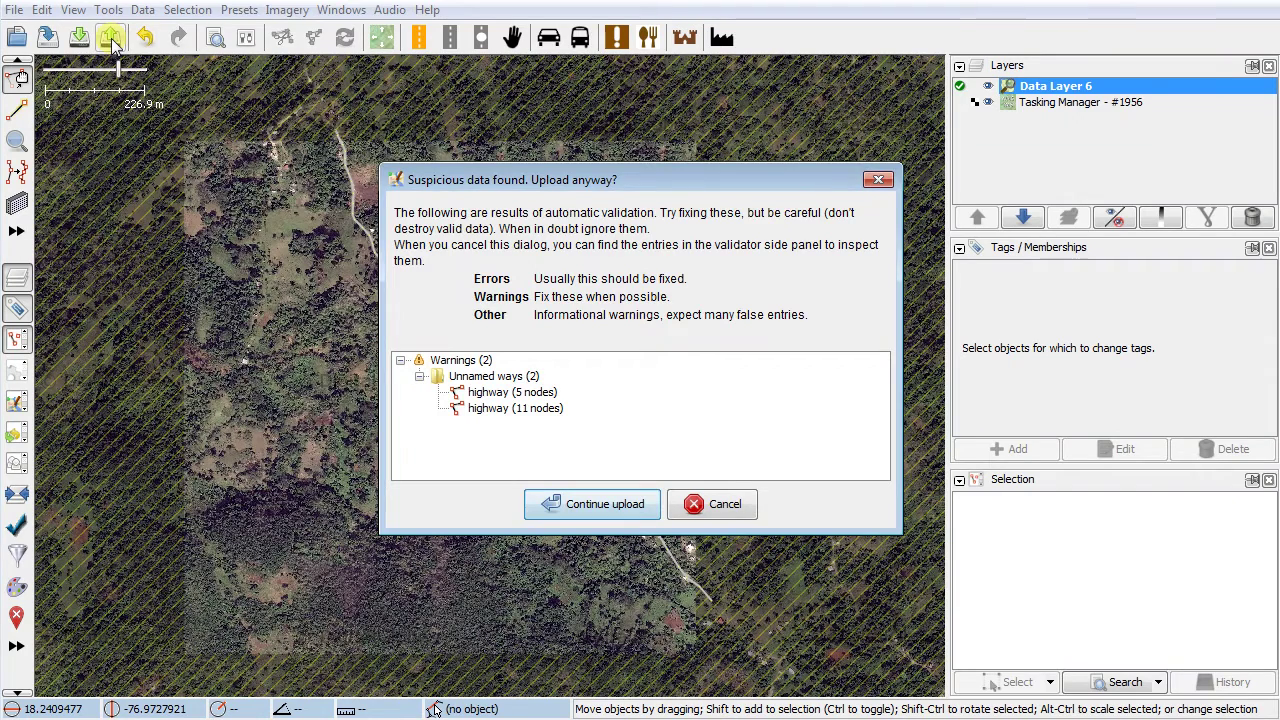
left_click(487, 392)
left_click(487, 408)
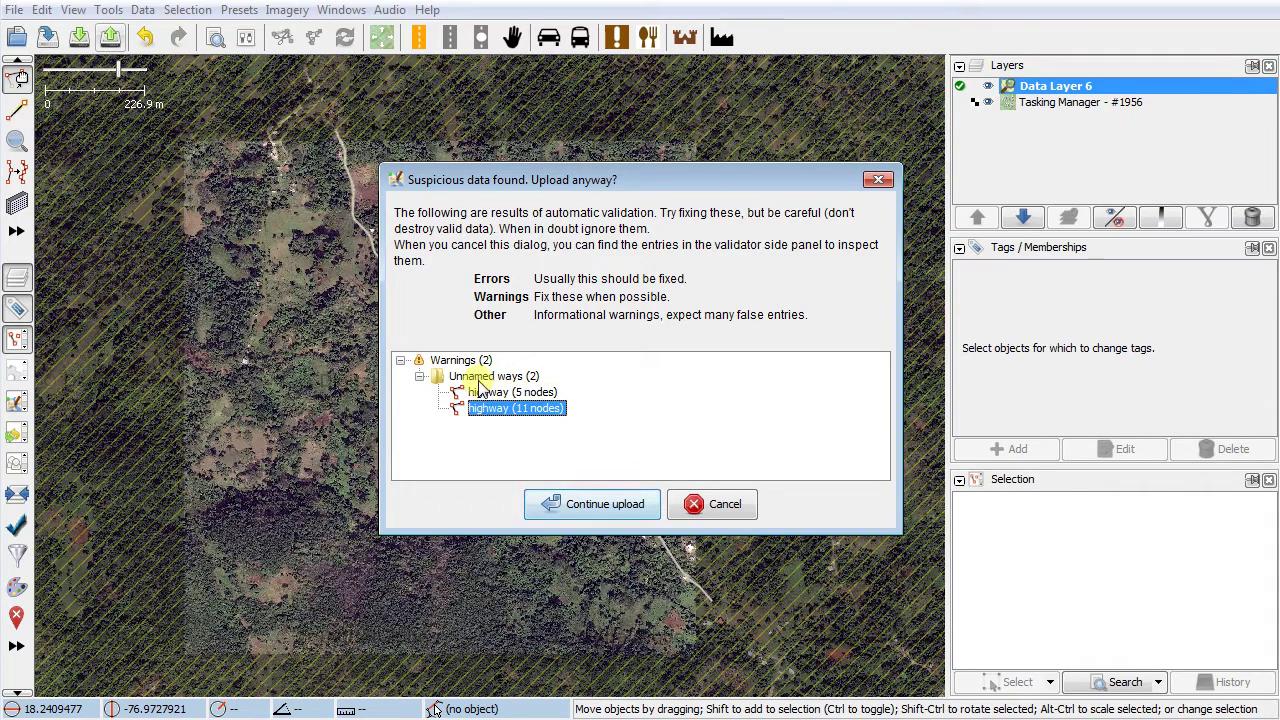
left_click(481, 381)
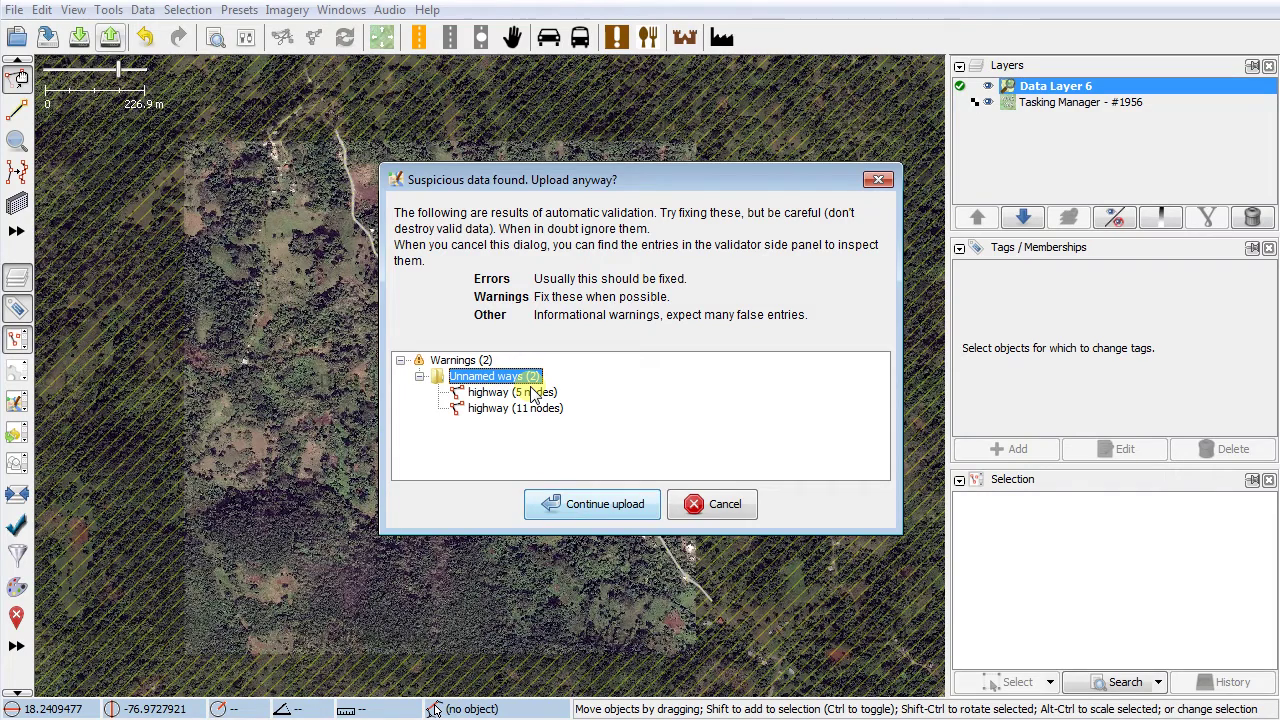
left_click(586, 506)
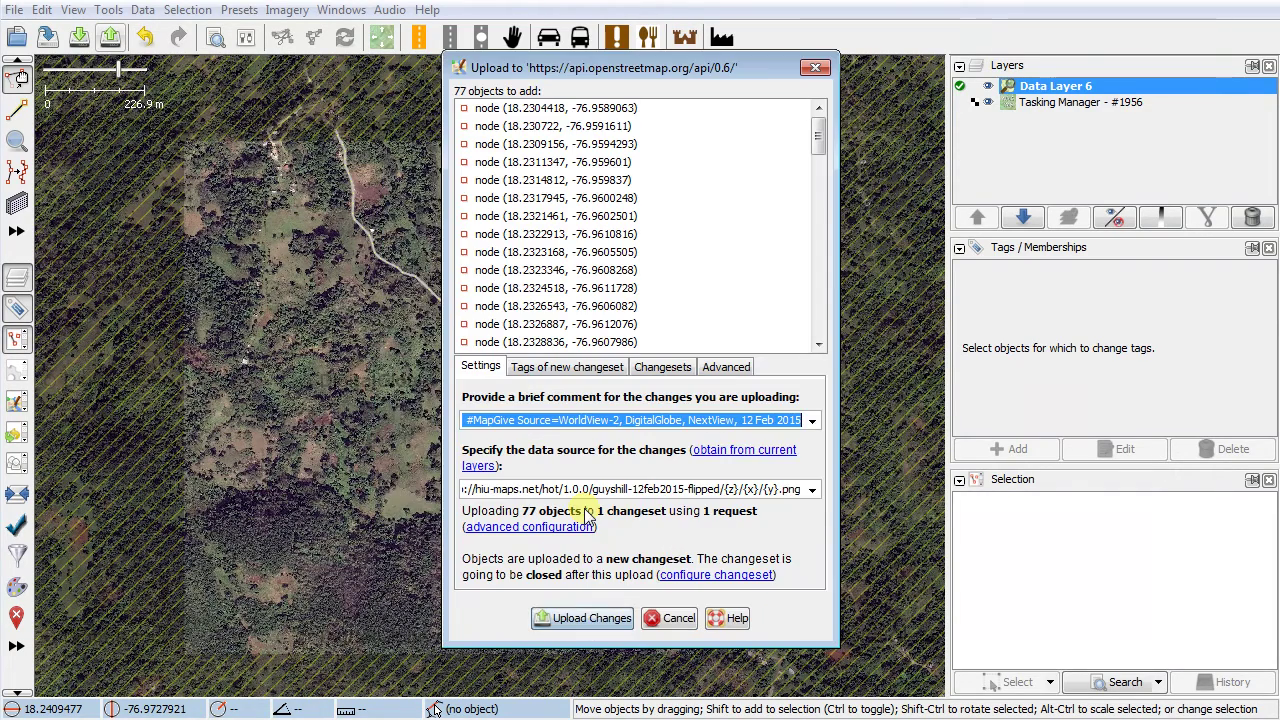
- Append "Added roads" to the end of the existing changeset comment and upload the changes to OpenStreetMap
left_click(812, 424)
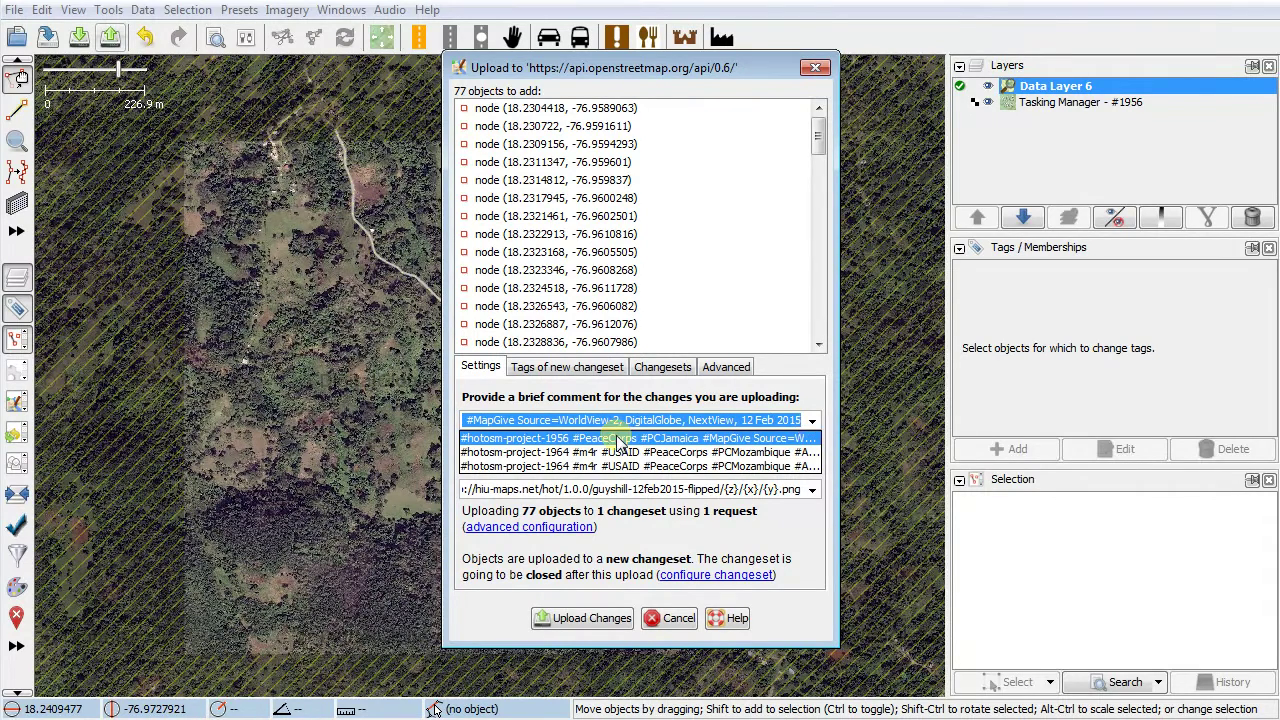
key("Escape")
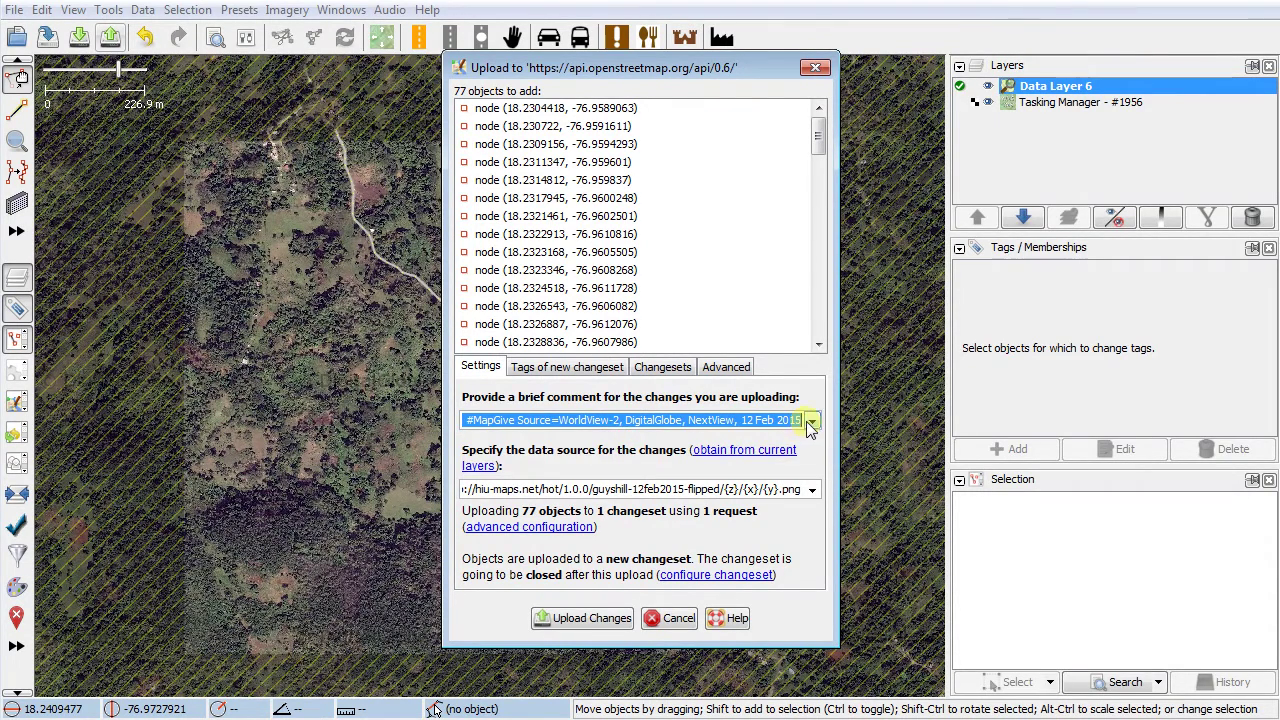
key("End")
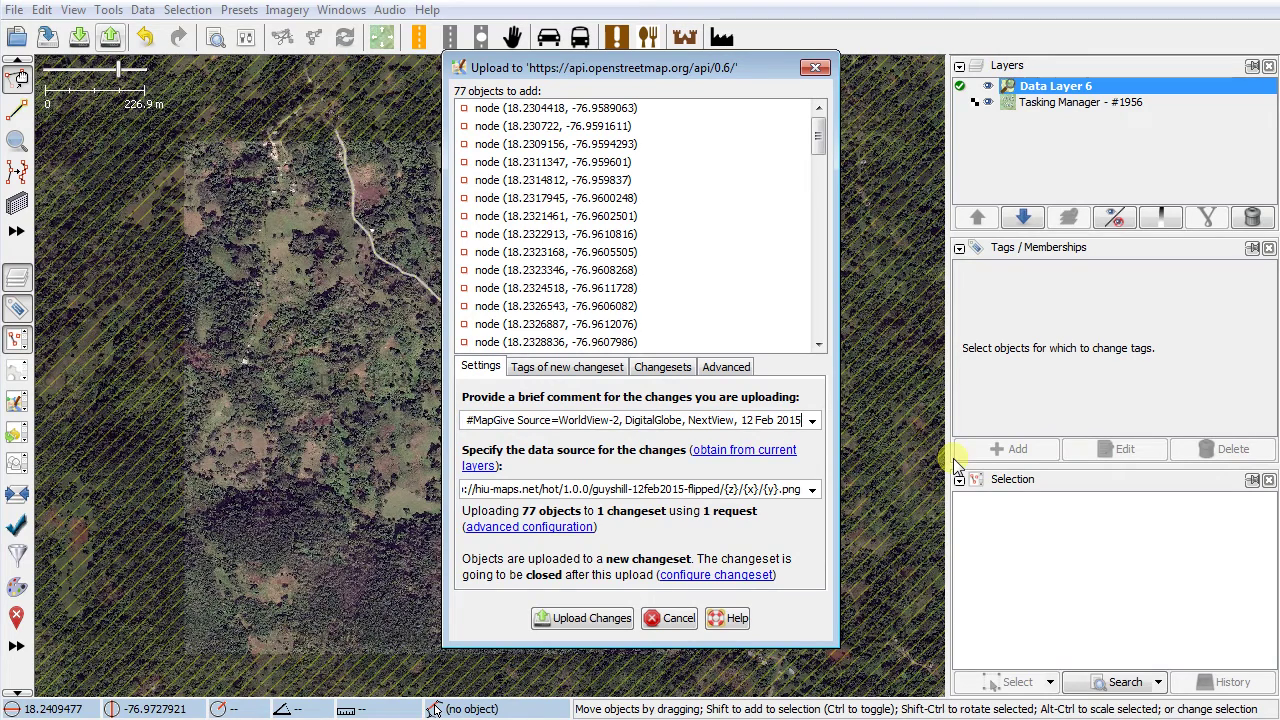
type("Ad")
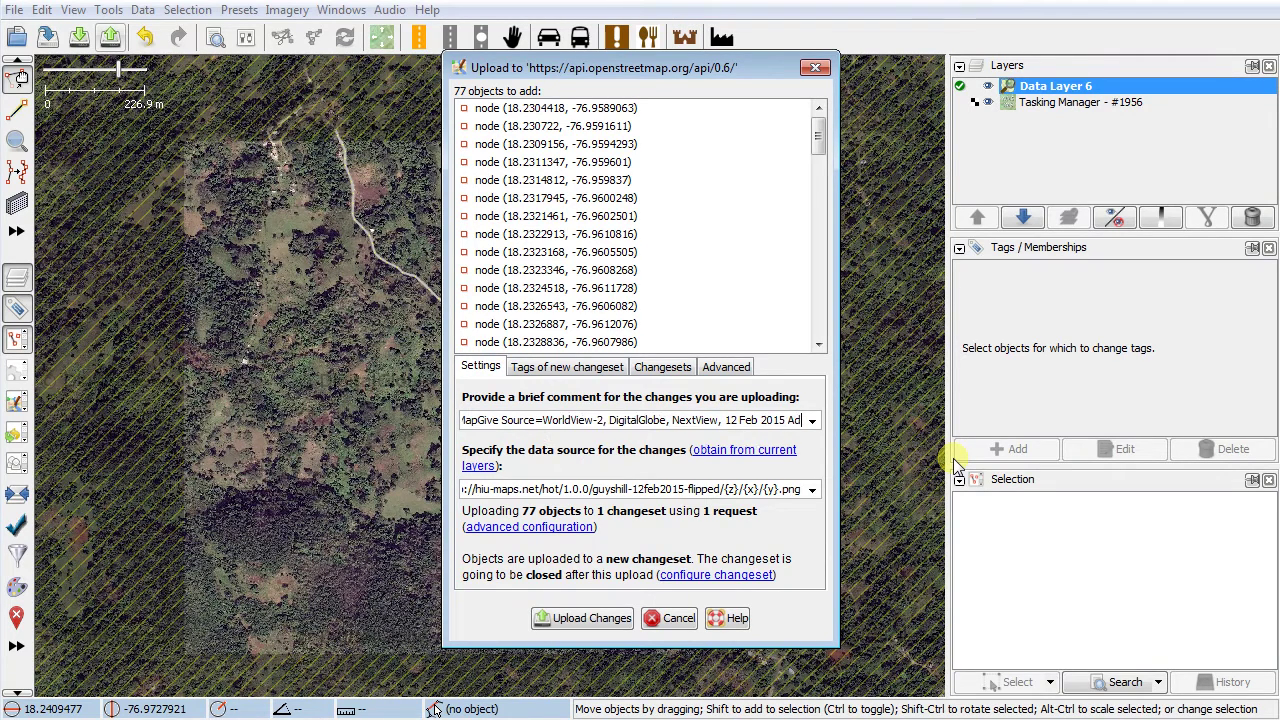
type("ded roads")
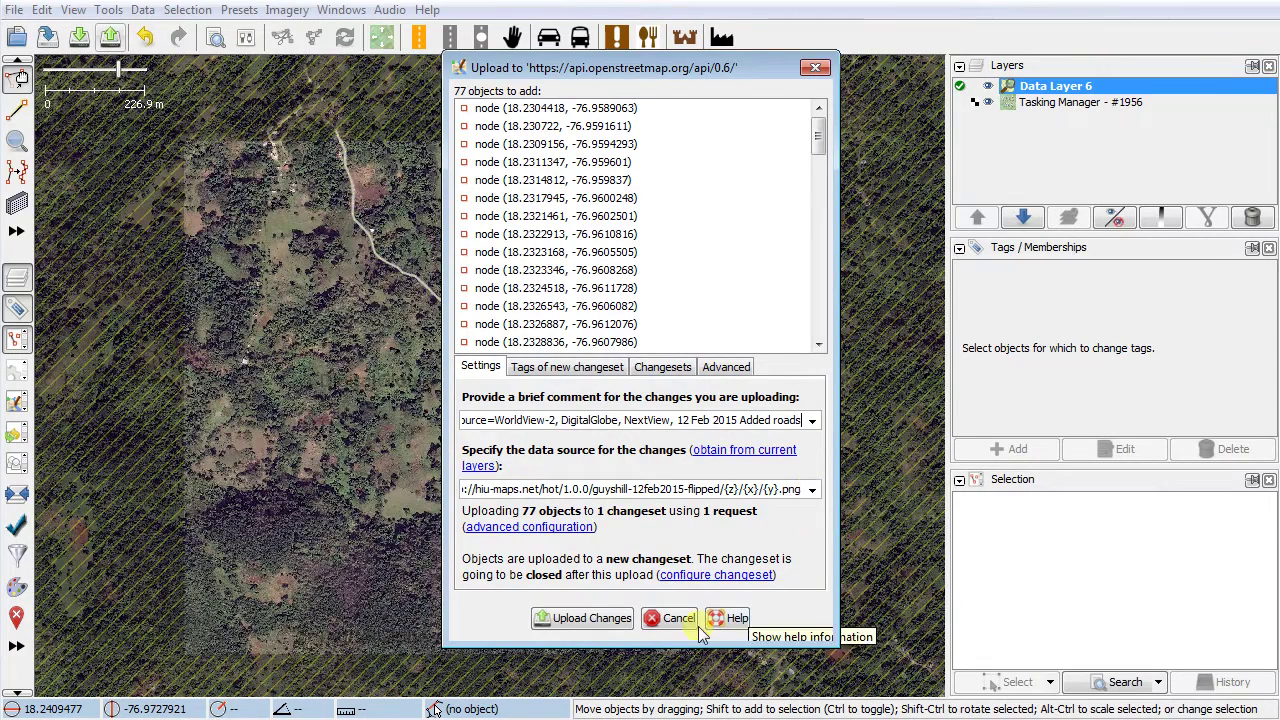
left_click(588, 620)
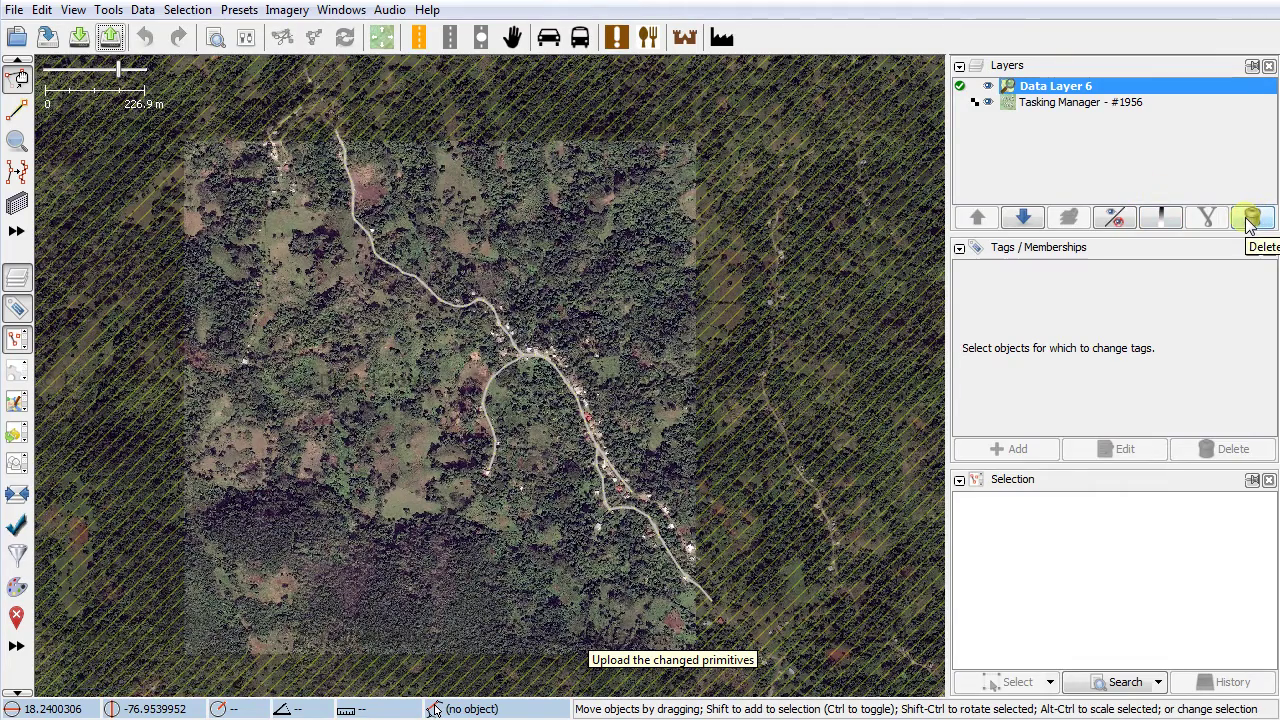
- Delete the uploaded data layer and the Tasking Manager imagery layer
left_click(1250, 222)
left_click(1250, 222)
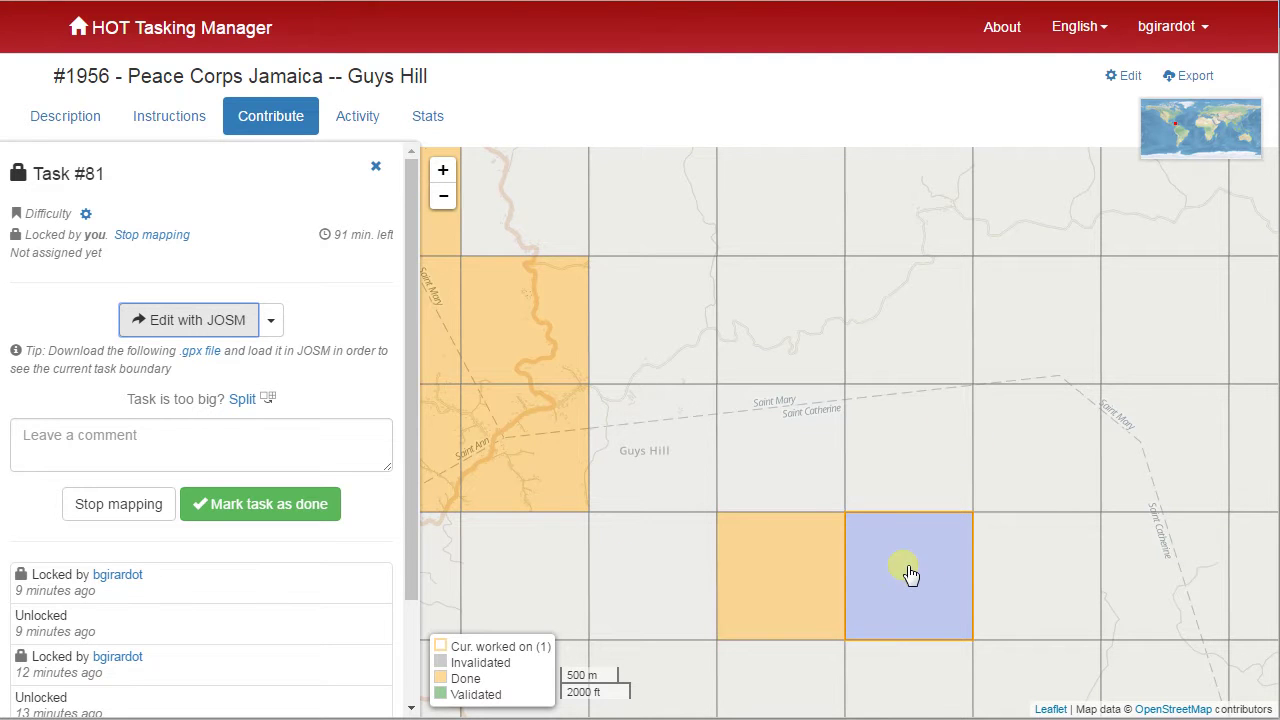
- Switch to the HOT Tasking Manager and stop mapping task #81
left_click(146, 238)
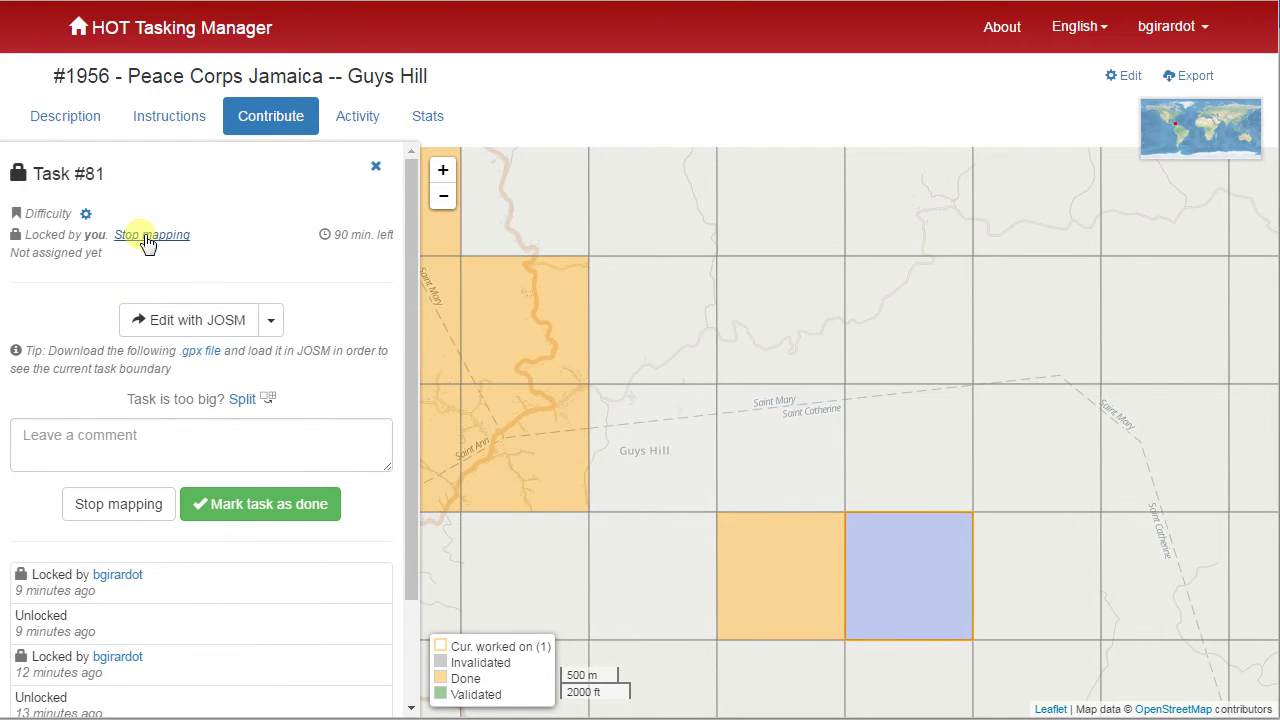